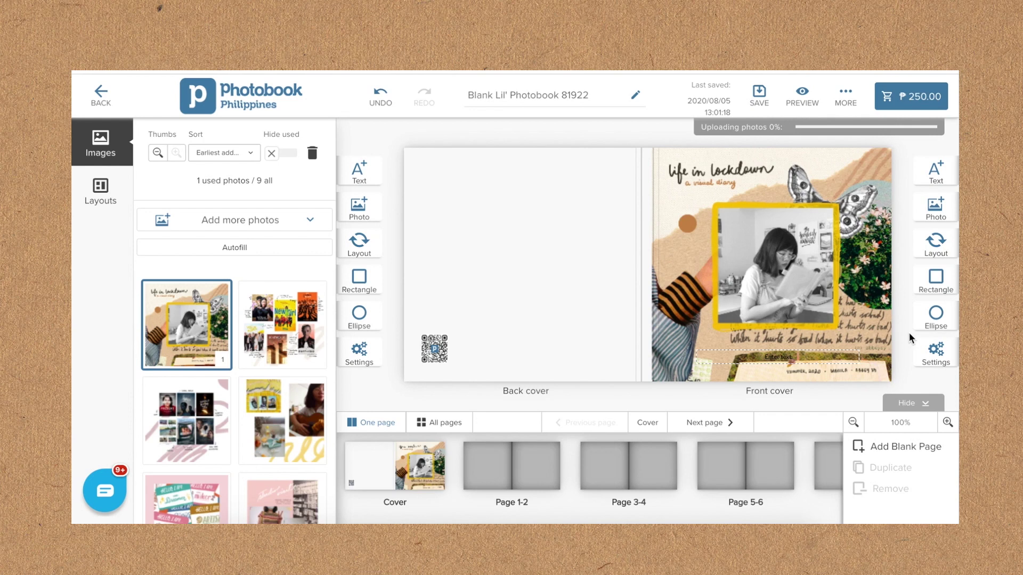
# Look over the uploaded photos and fill pages 3-4 with the paper-clip portrait collage on the left and the tree-lined road photo on the right.
pyautogui.click(714, 423)
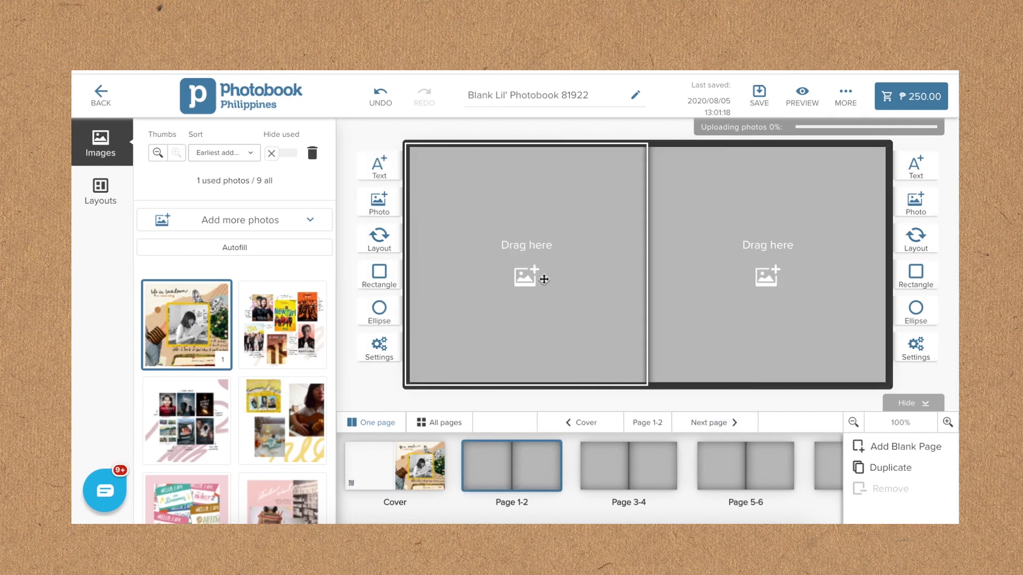
pyautogui.scroll(-2, 287, 319)
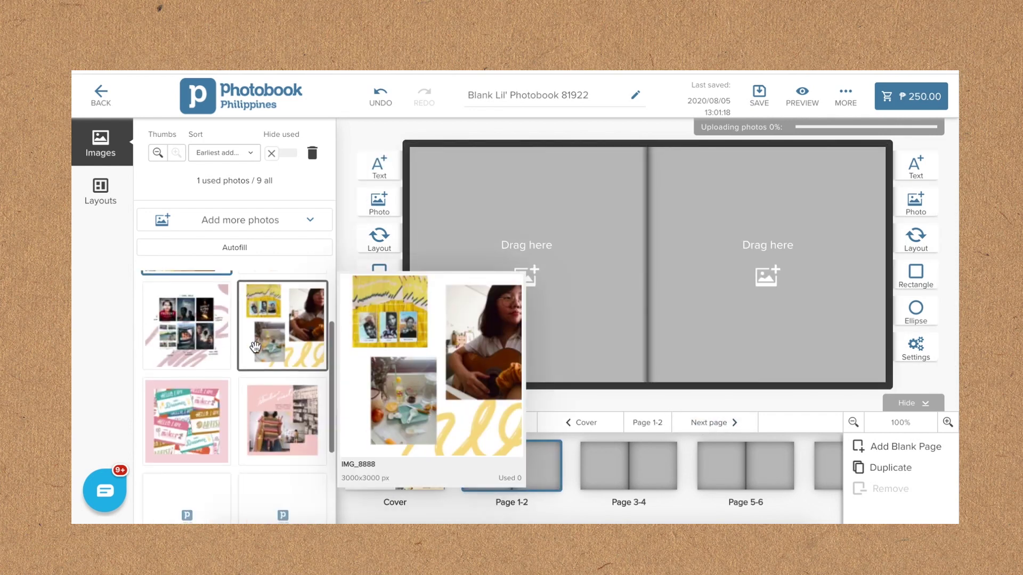
pyautogui.scroll(-2, 288, 432)
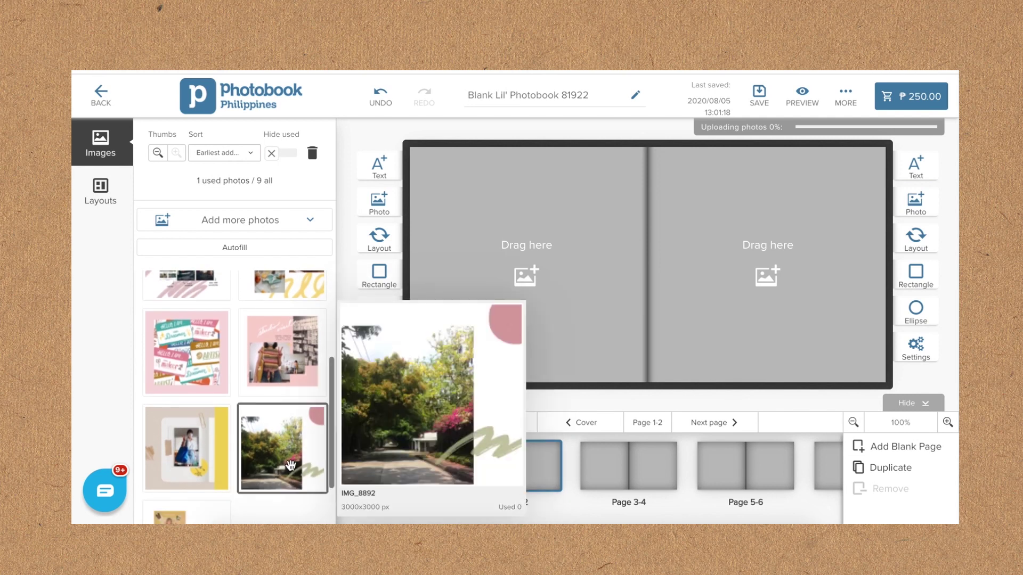
pyautogui.moveTo(198, 467)
pyautogui.click(583, 478)
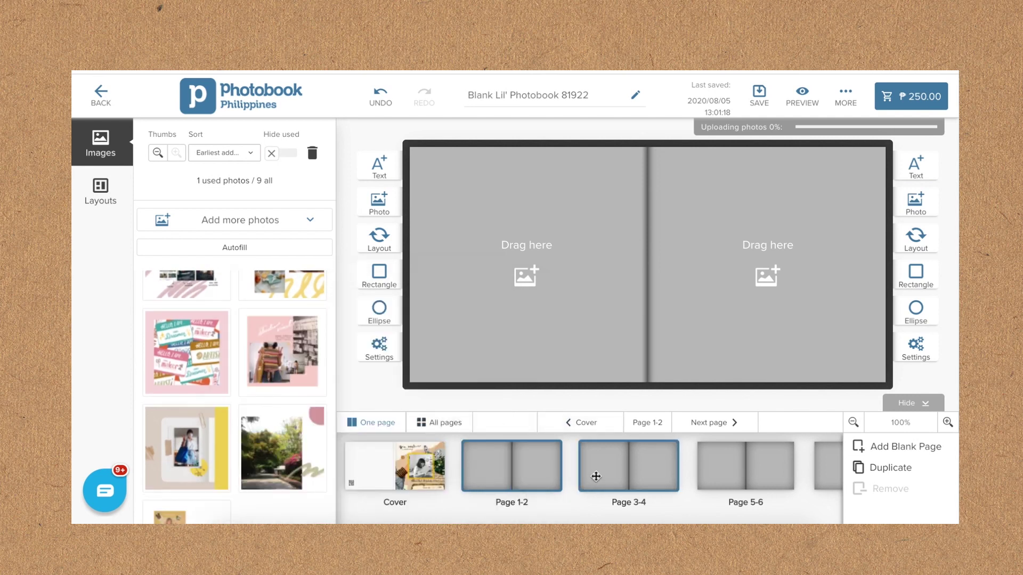
pyautogui.moveTo(206, 457); pyautogui.dragTo(549, 289)
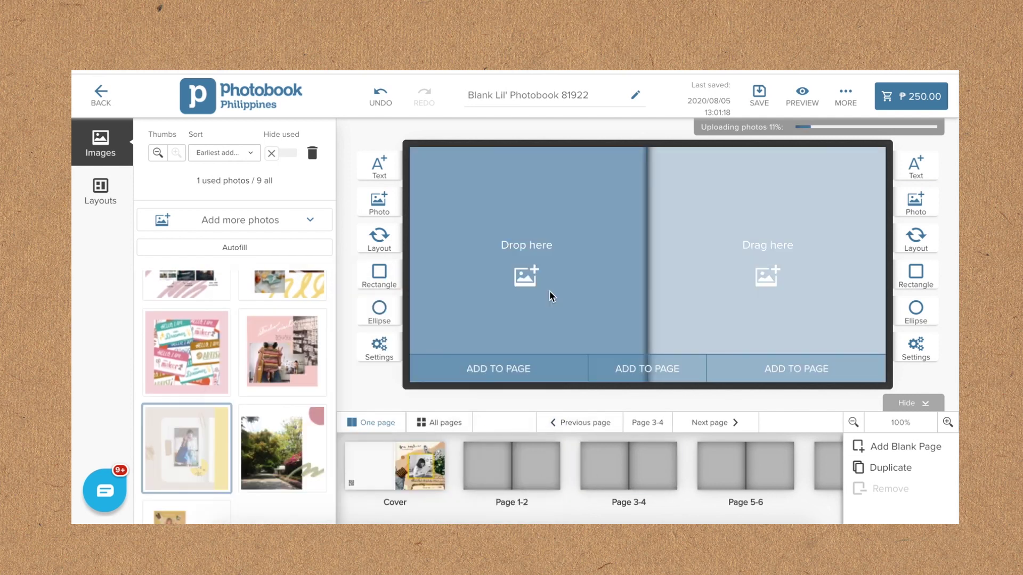
pyautogui.moveTo(303, 442)
pyautogui.moveTo(304, 441); pyautogui.dragTo(687, 287)
# Fill pages 5-6 with the "Hello, I am" sticker collage on the left page and the "studio visit" collage on the right page.
pyautogui.click(666, 449)
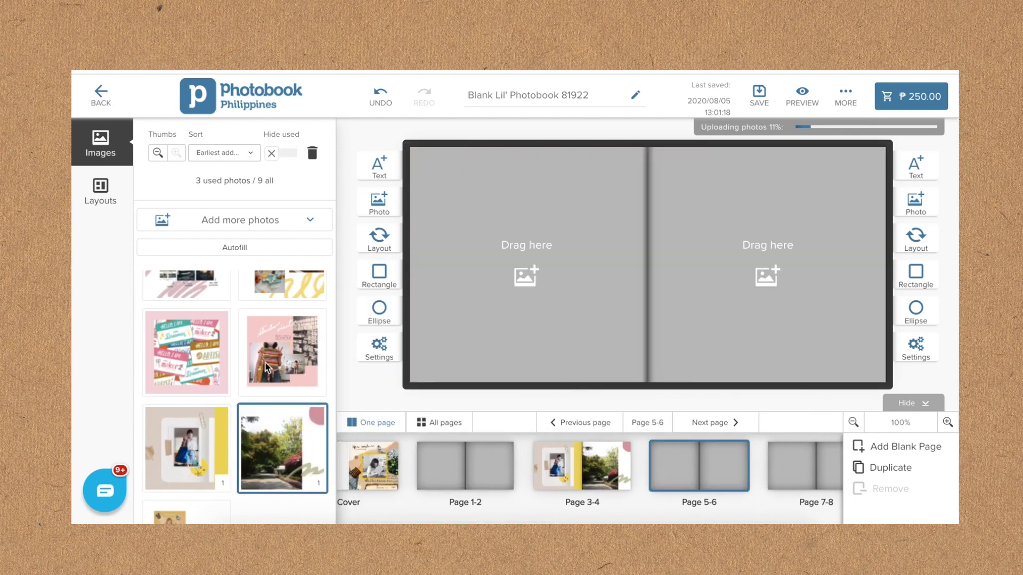
pyautogui.moveTo(177, 390); pyautogui.dragTo(440, 299)
pyautogui.moveTo(283, 351); pyautogui.dragTo(747, 277)
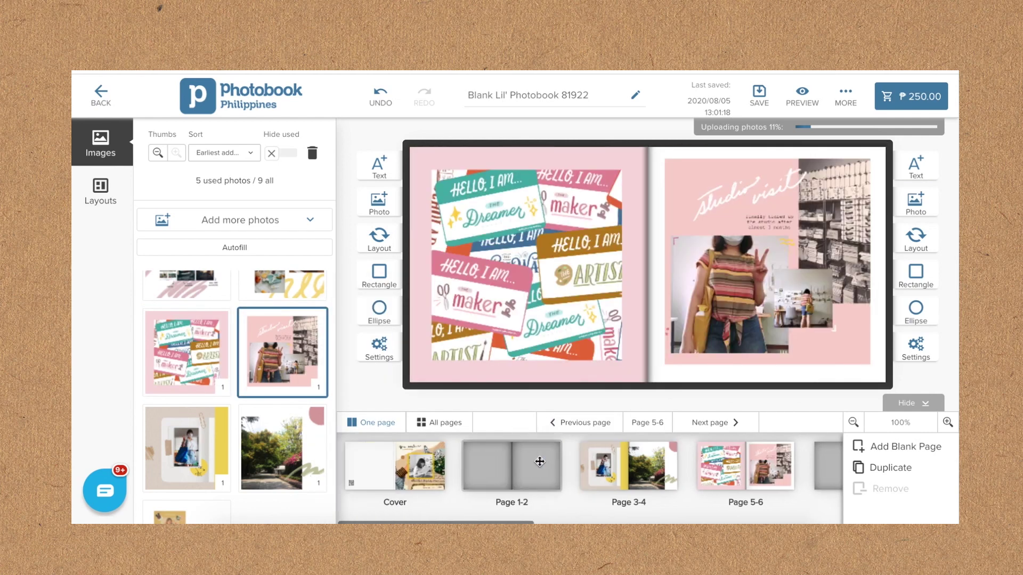
# Return to pages 1-2, switch to Finder and open the Collage 2020 folder on the Desktop.
pyautogui.click(512, 478)
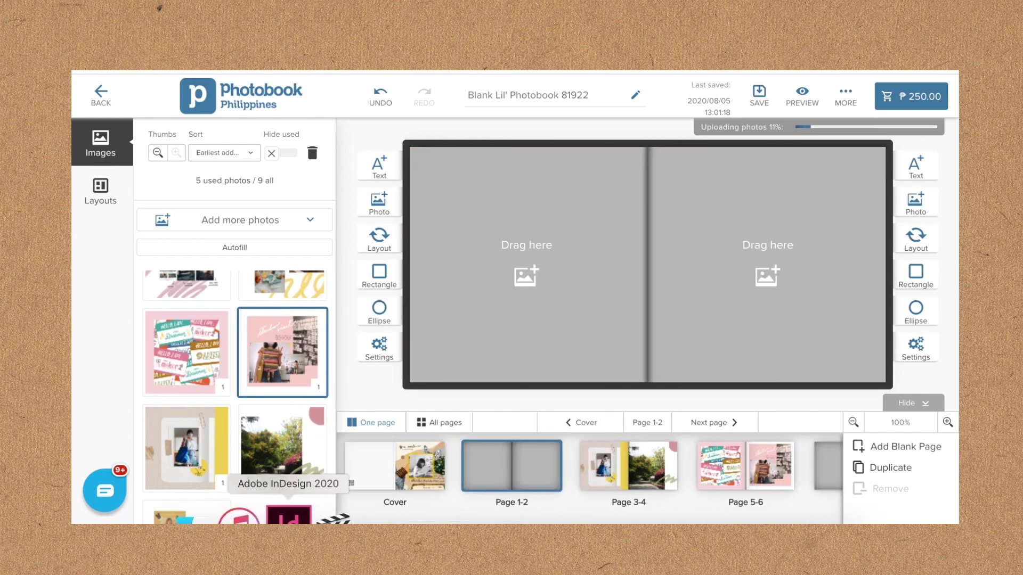
pyautogui.click(230, 521)
pyautogui.scroll(-3, 554, 374)
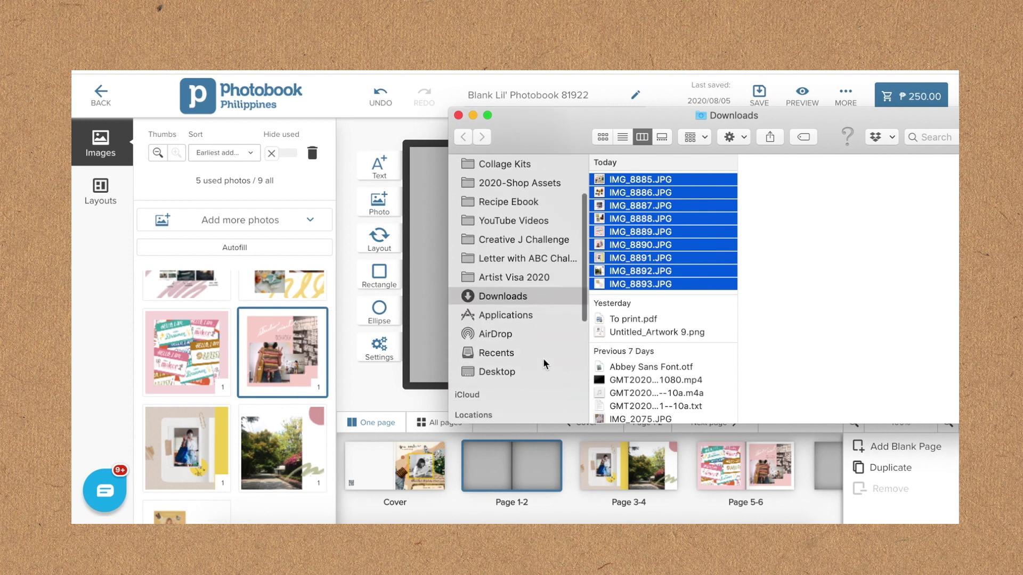
pyautogui.click(545, 367)
pyautogui.scroll(-5, 692, 260)
pyautogui.scroll(-5, 691, 260)
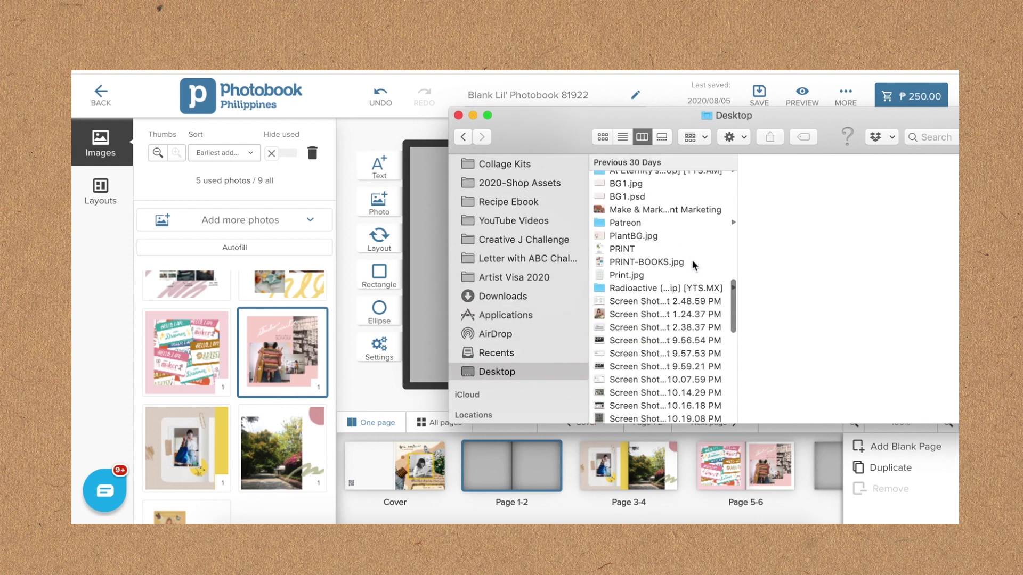
pyautogui.scroll(-10, 694, 265)
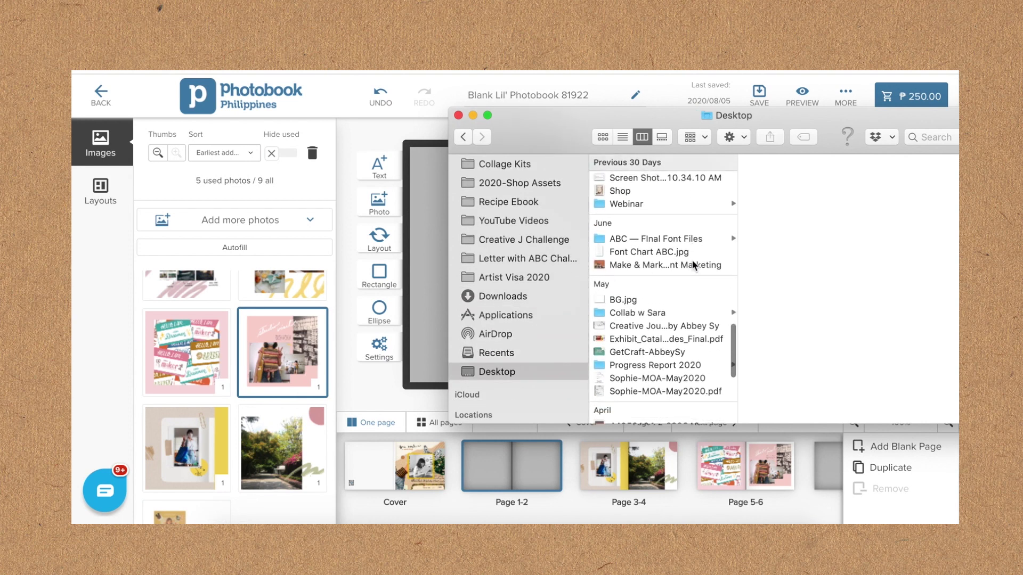
pyautogui.scroll(-3, 693, 265)
pyautogui.click(676, 289)
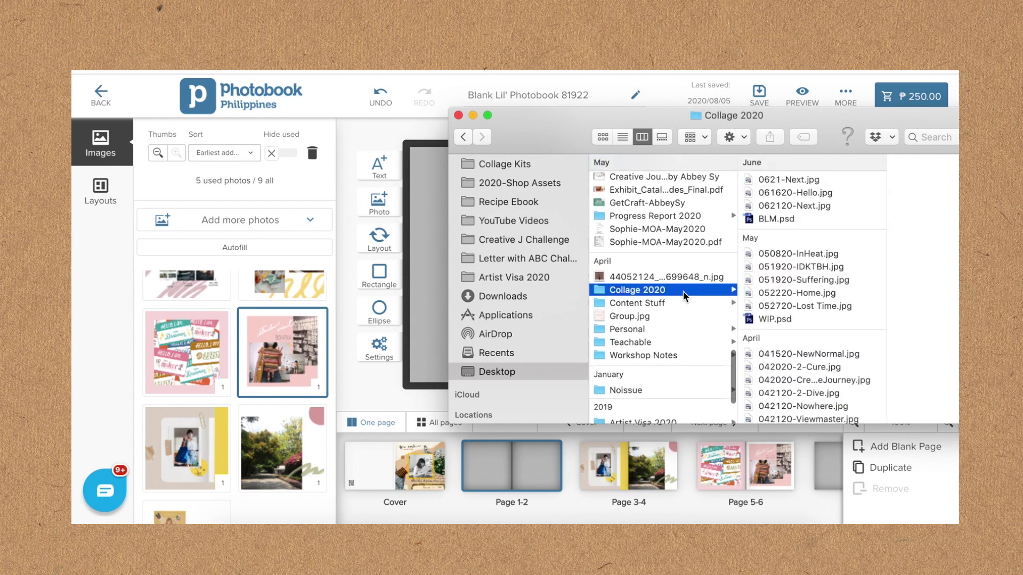
# Display the Collage 2020 folder as image thumbnails and add 042020-2-Cure.jpg to the photobook's images.
pyautogui.click(801, 179)
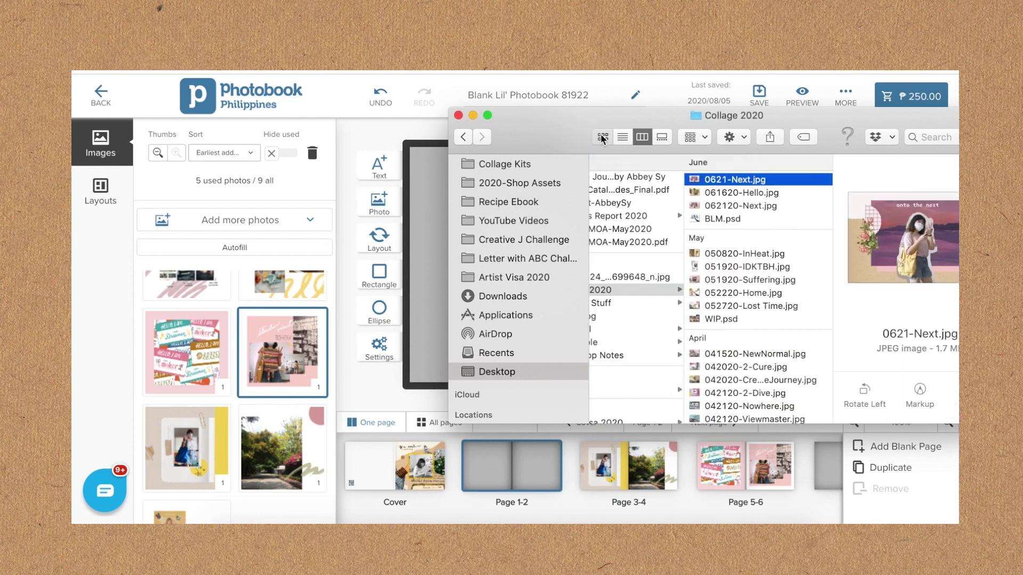
pyautogui.click(601, 137)
pyautogui.moveTo(653, 112); pyautogui.dragTo(494, 124)
pyautogui.scroll(-2, 688, 225)
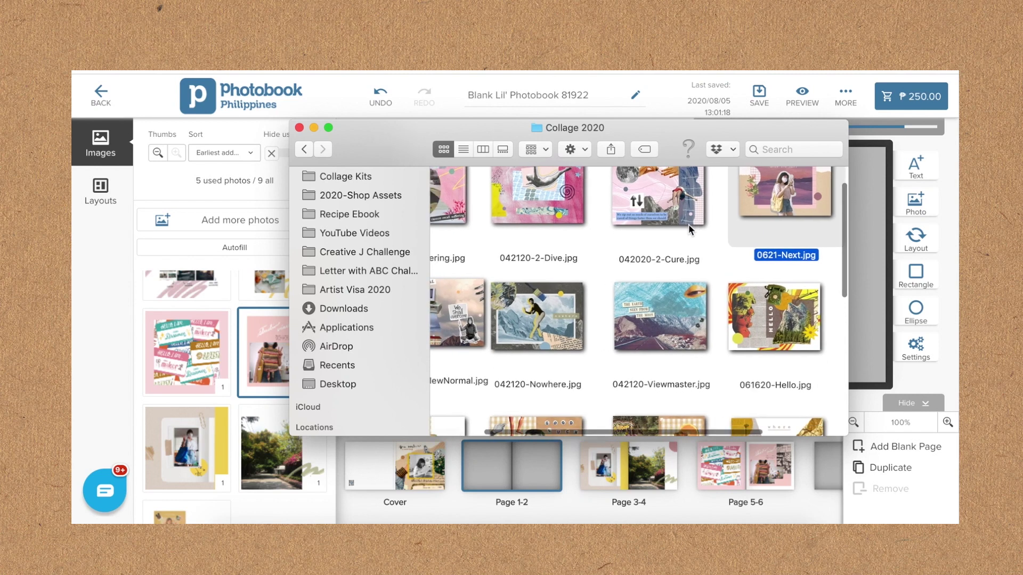
pyautogui.hscroll(-3, 688, 225)
pyautogui.scroll(2, 688, 225)
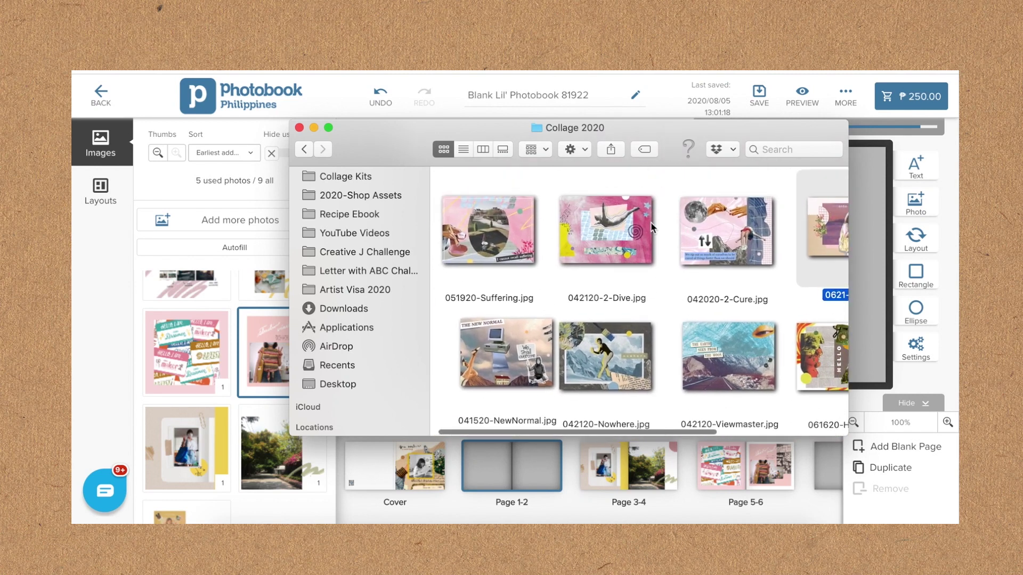
pyautogui.moveTo(723, 241); pyautogui.dragTo(240, 368)
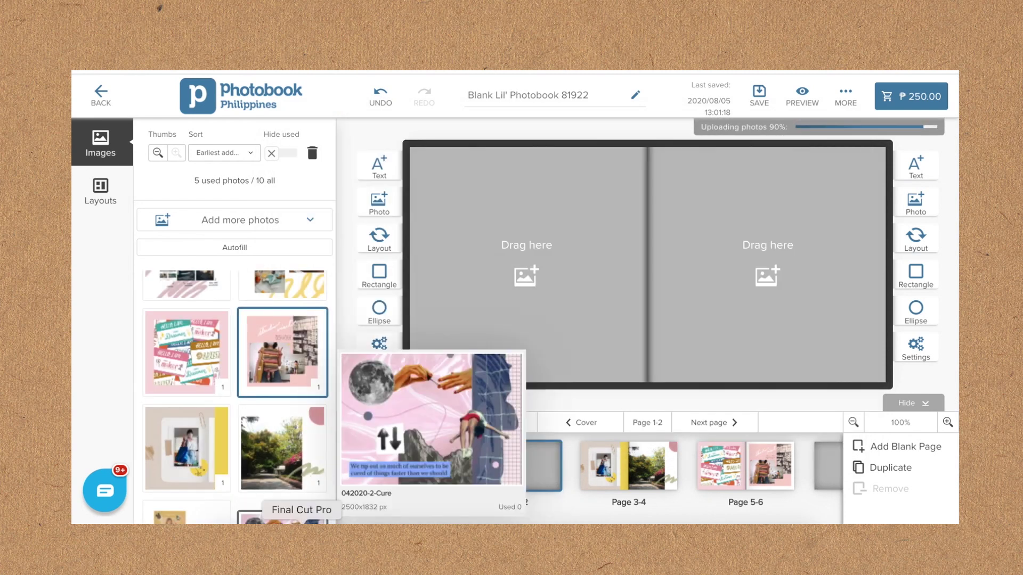
# Add 041520-NewNormal.jpg from the Collage 2020 folder to the photobook's images, look through the remaining collages and minimize the Finder window.
pyautogui.click(229, 519)
pyautogui.moveTo(506, 355); pyautogui.dragTo(184, 399)
pyautogui.click(229, 520)
pyautogui.scroll(-5, 568, 311)
pyautogui.hscroll(3, 568, 311)
pyautogui.scroll(-5, 568, 310)
pyautogui.scroll(5, 567, 306)
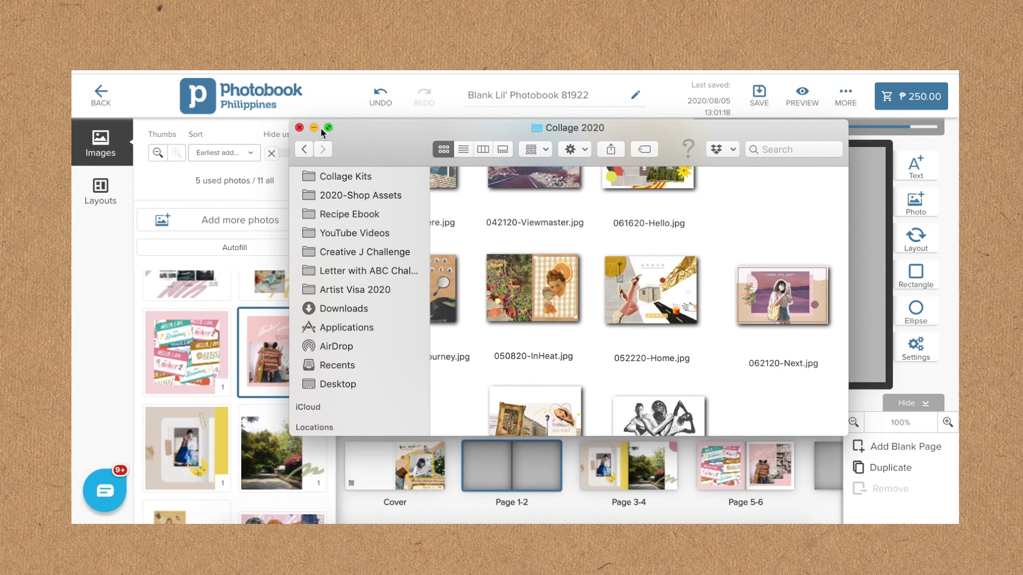
pyautogui.click(314, 128)
pyautogui.scroll(-3, 241, 449)
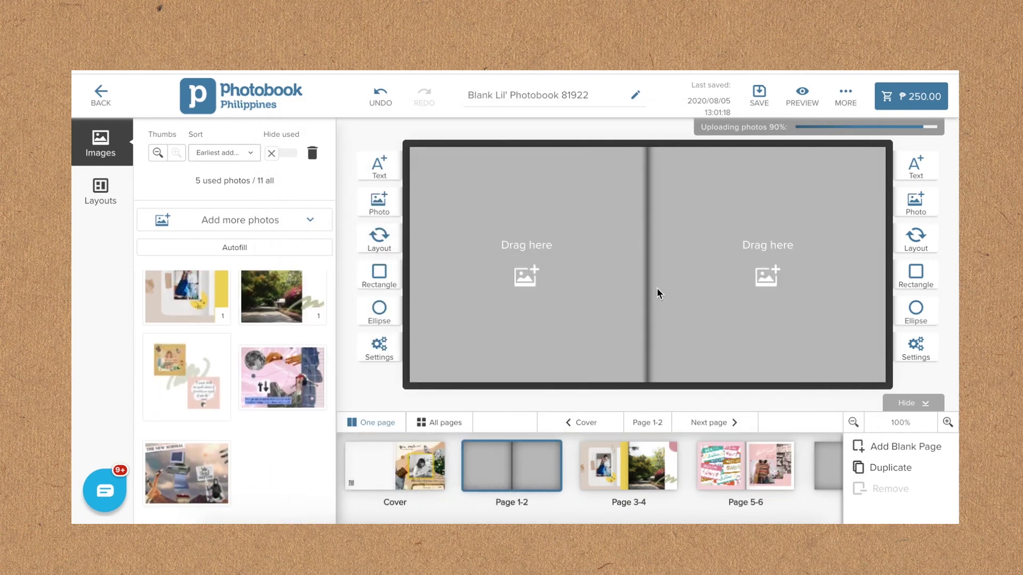
# Place the New Normal collage on the left page of pages 1-2 and shrink it to leave a white margin all around.
pyautogui.moveTo(192, 469); pyautogui.dragTo(584, 293)
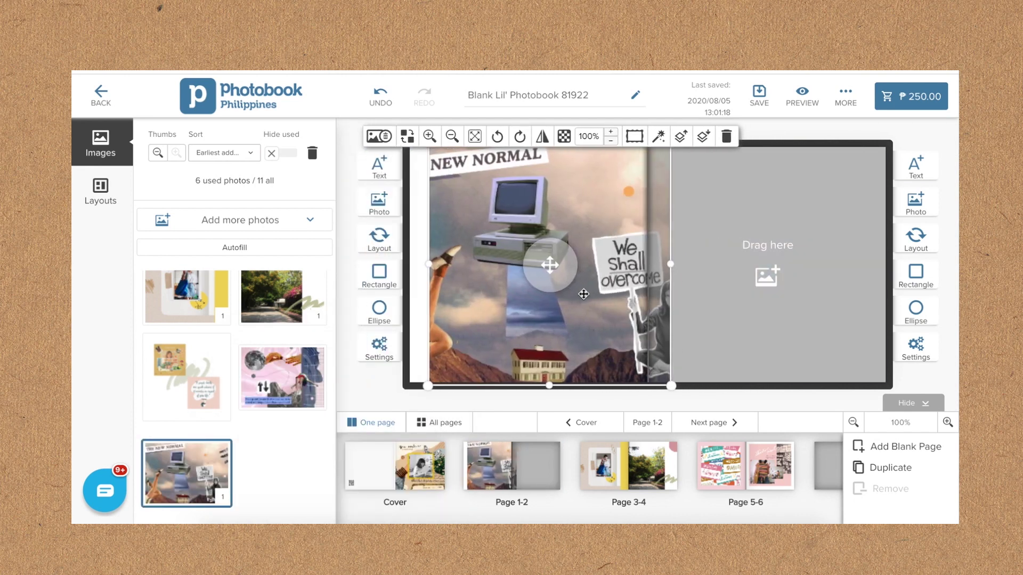
pyautogui.moveTo(666, 159); pyautogui.dragTo(621, 193)
pyautogui.moveTo(592, 261); pyautogui.dragTo(597, 216)
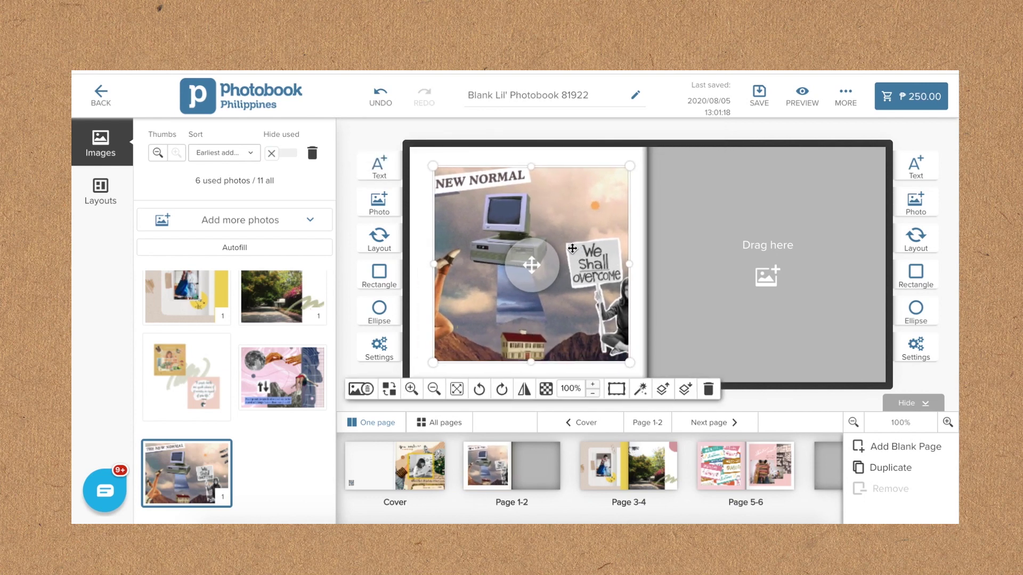
# Delete the empty photo placeholder on the right page and add a text box near its top reading "We're living in the new normal.".
pyautogui.click(677, 245)
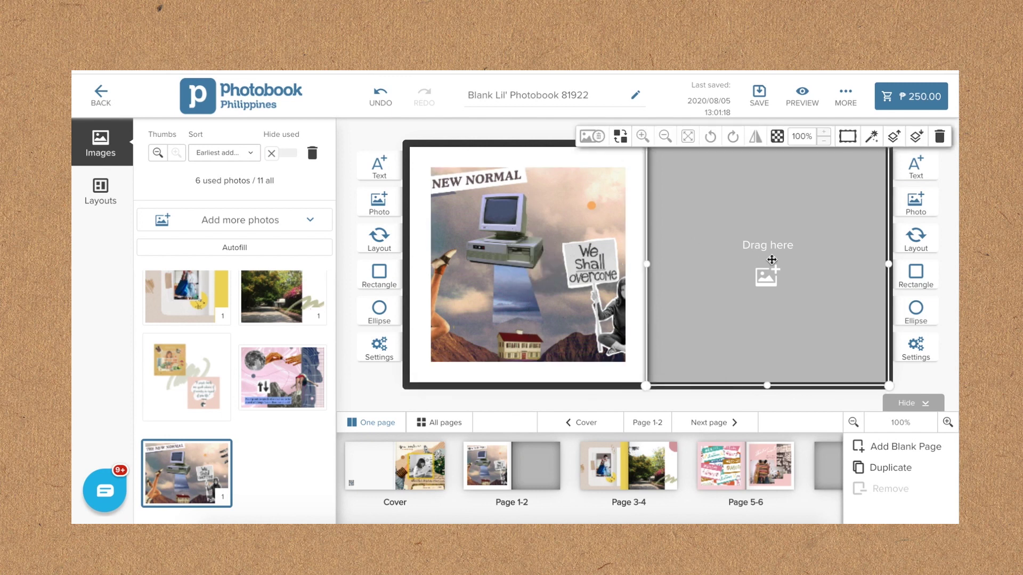
pyautogui.press('Delete')
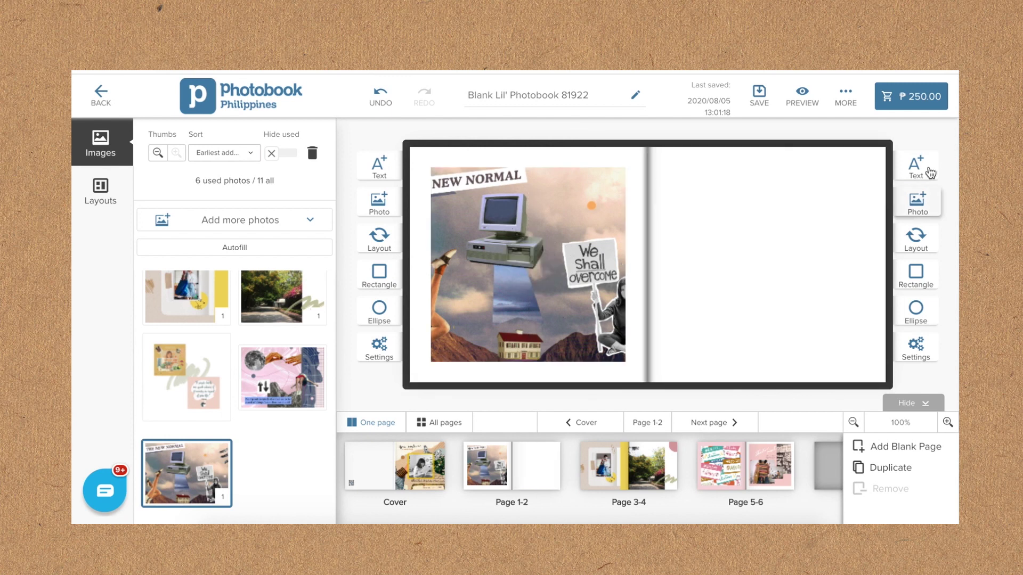
pyautogui.click(909, 153)
pyautogui.moveTo(757, 258); pyautogui.dragTo(734, 205)
pyautogui.click(733, 204)
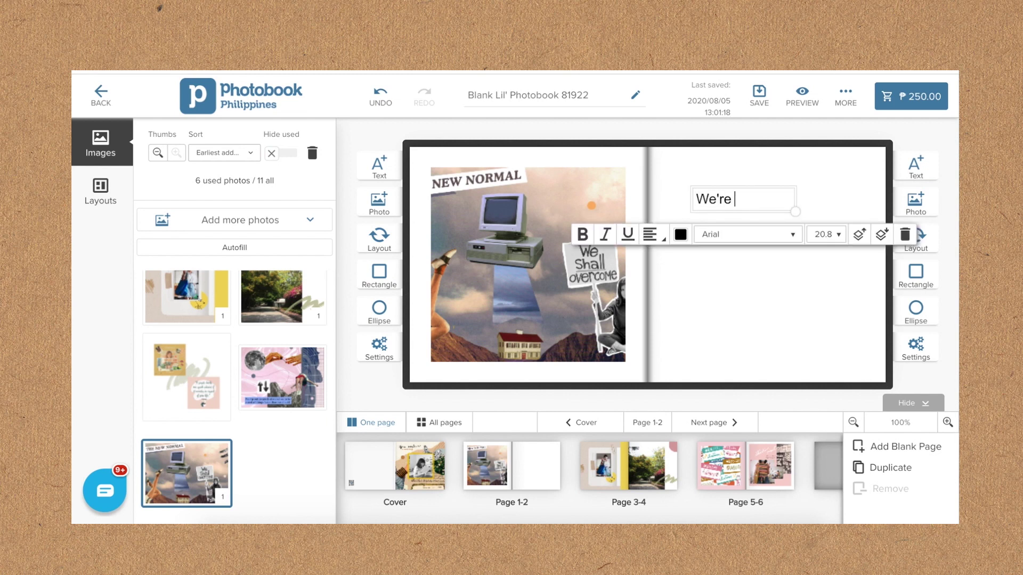
pyautogui.write("We're living in the new normal.")
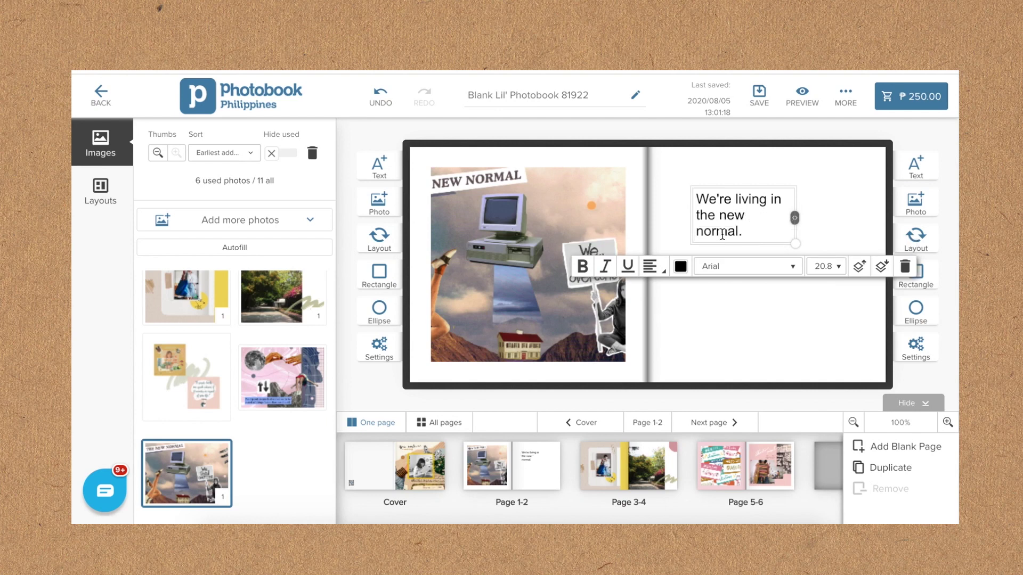
# Set the heading's font to Courier New, scale its text up to size 31.3 and open the font size choices.
pyautogui.click(728, 264)
pyautogui.click(793, 269)
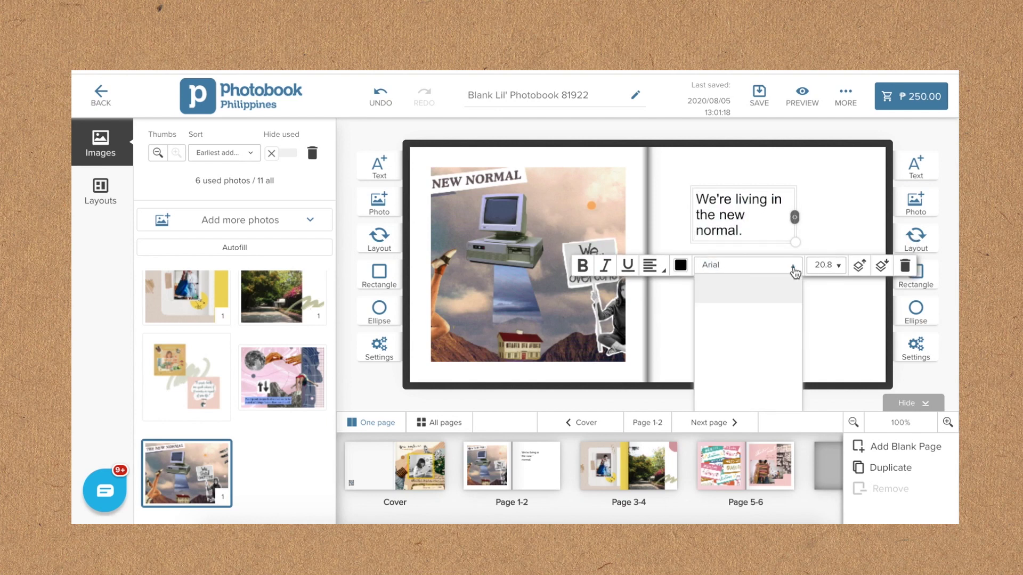
pyautogui.scroll(-5, 753, 358)
pyautogui.scroll(-8, 753, 359)
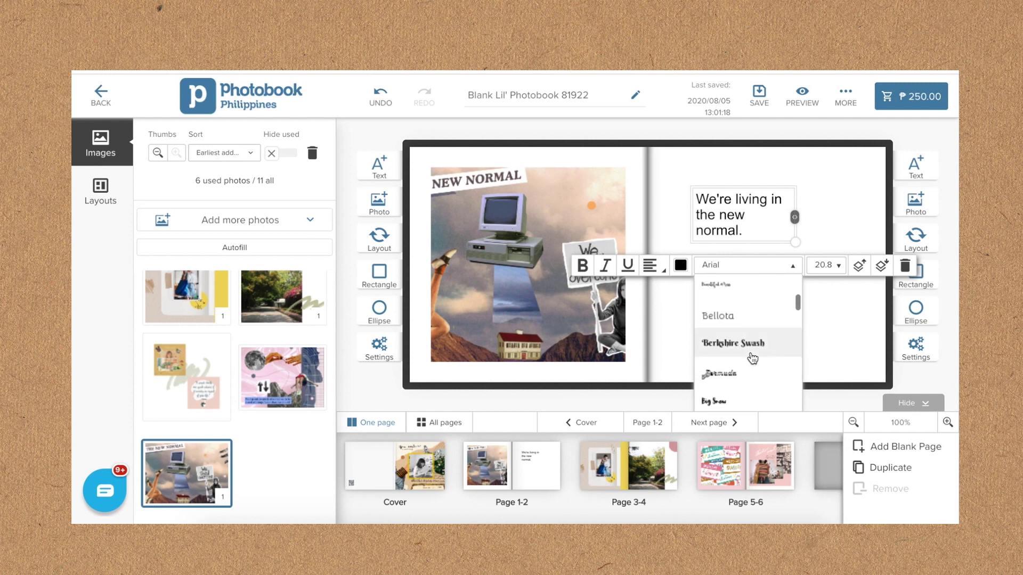
pyautogui.scroll(-5, 752, 359)
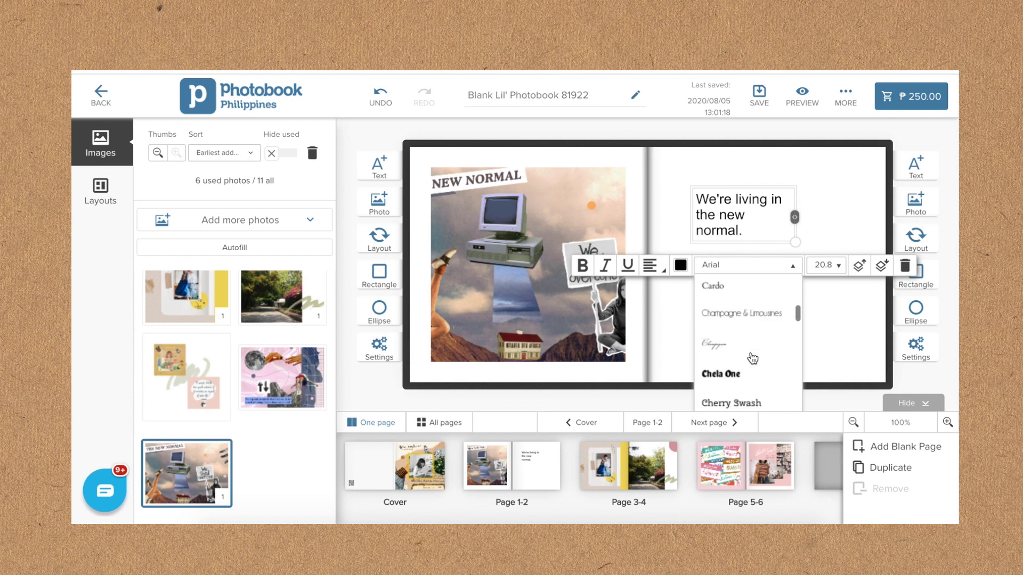
pyautogui.scroll(-6, 752, 359)
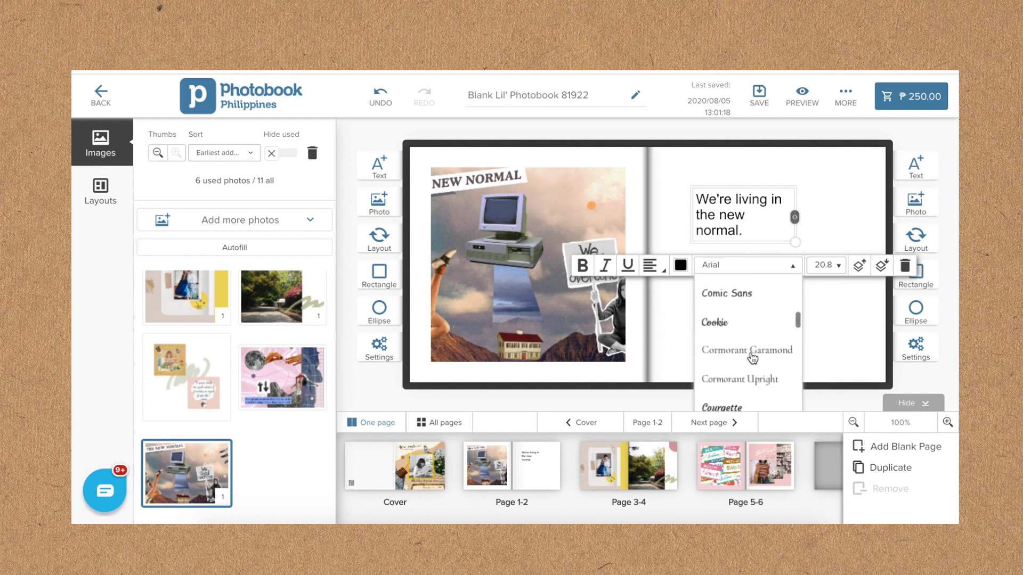
pyautogui.scroll(1, 753, 359)
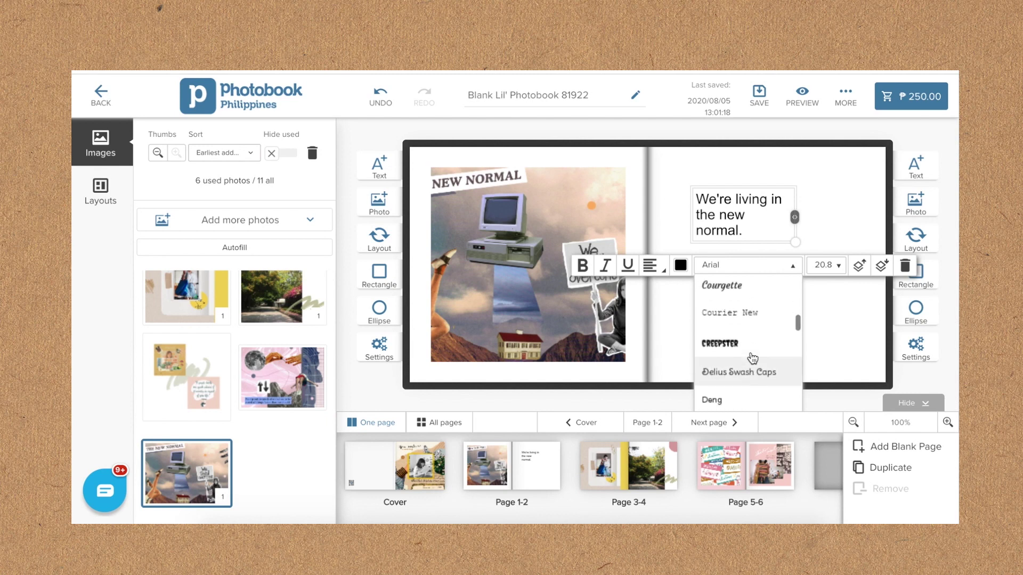
pyautogui.click(755, 313)
pyautogui.moveTo(796, 256); pyautogui.dragTo(845, 265)
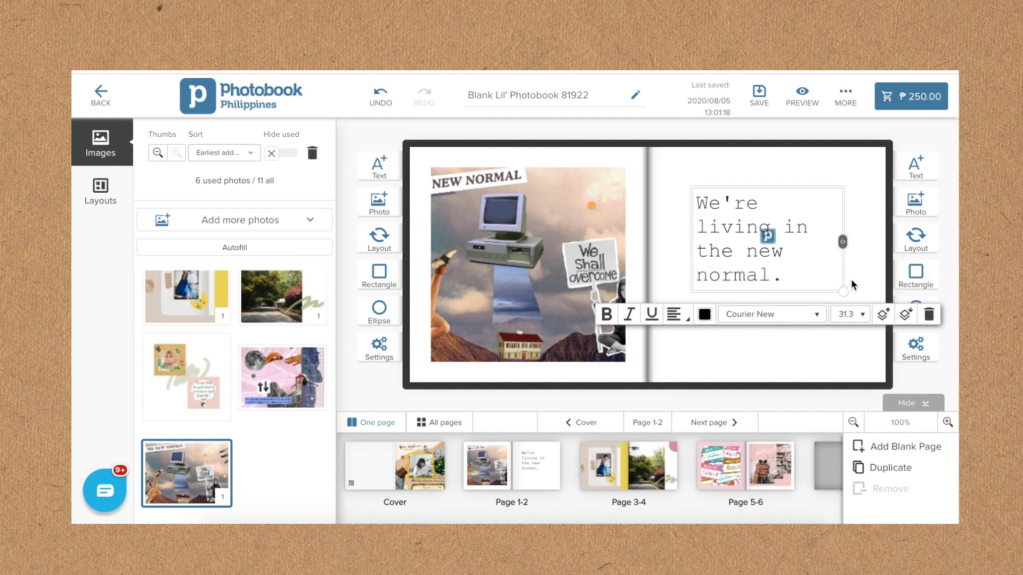
pyautogui.click(862, 314)
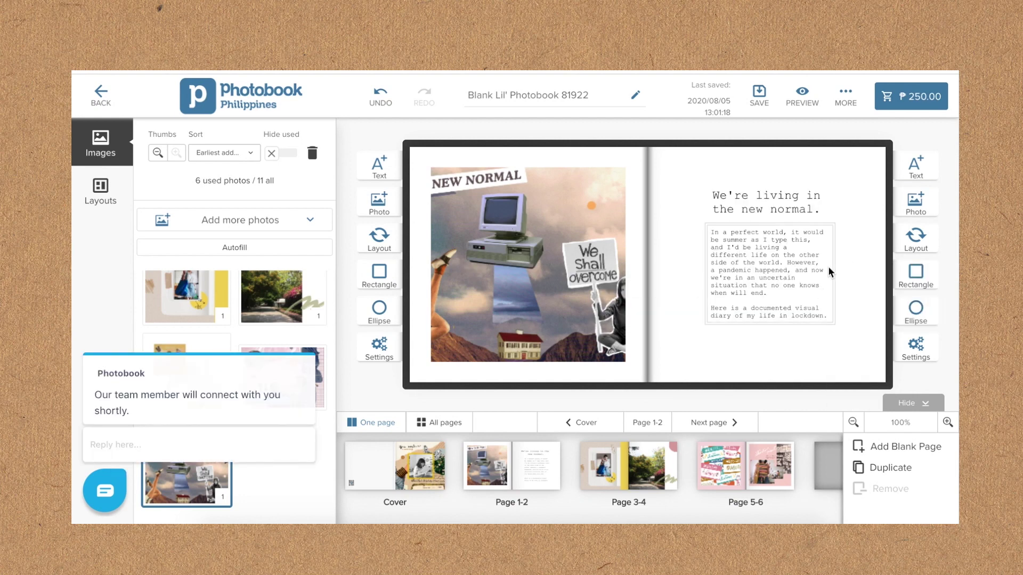
# Widen the paragraph's text box below the heading and center-align its text.
pyautogui.click(828, 266)
pyautogui.moveTo(837, 274); pyautogui.dragTo(852, 274)
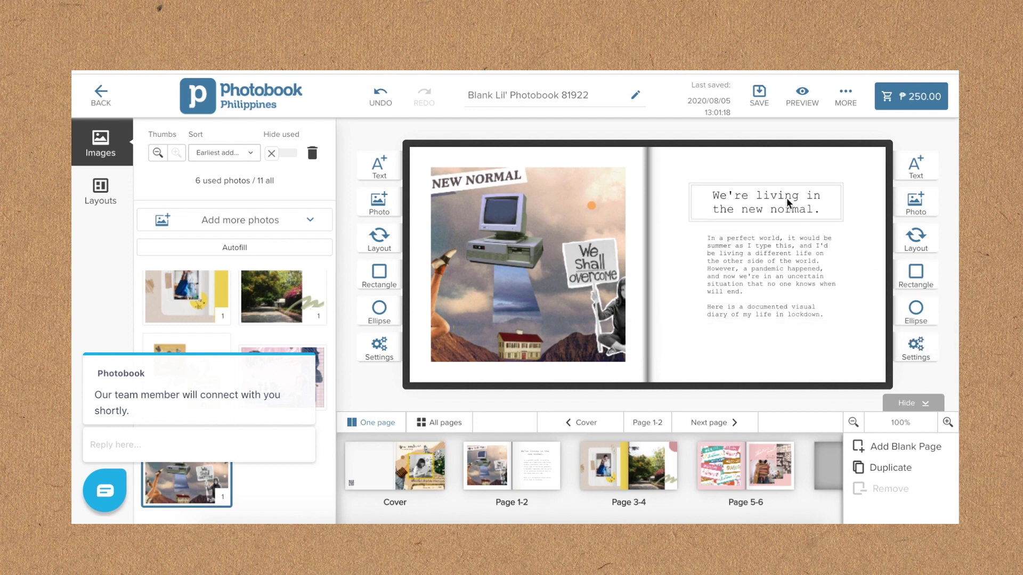
pyautogui.click(785, 247)
pyautogui.click(693, 343)
pyautogui.click(685, 304)
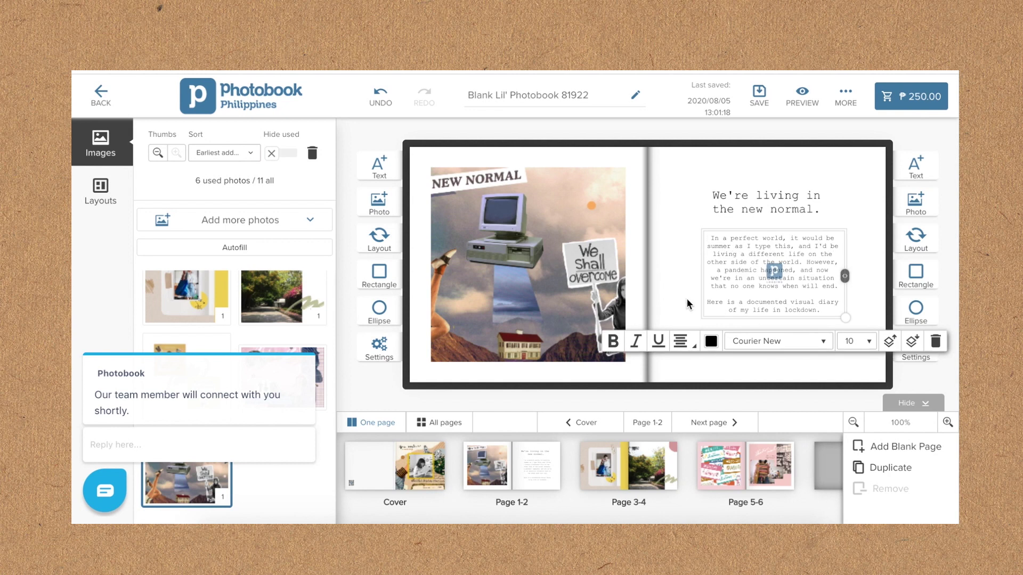
# Move the heading and paragraph together slightly down and toward the page's outer edge, and open pages 3-4.
pyautogui.click(826, 203)
pyautogui.click(852, 191)
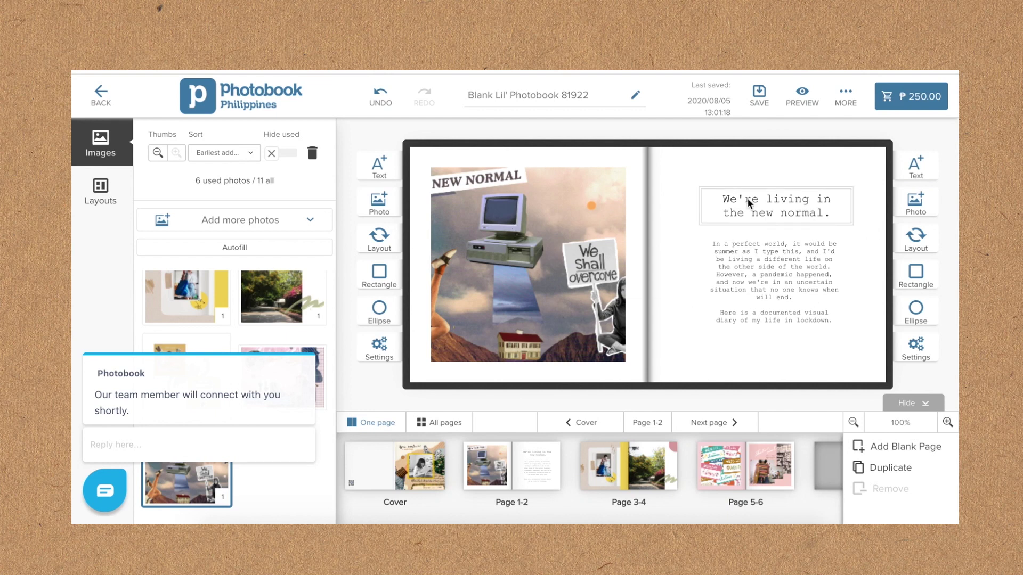
pyautogui.click(642, 489)
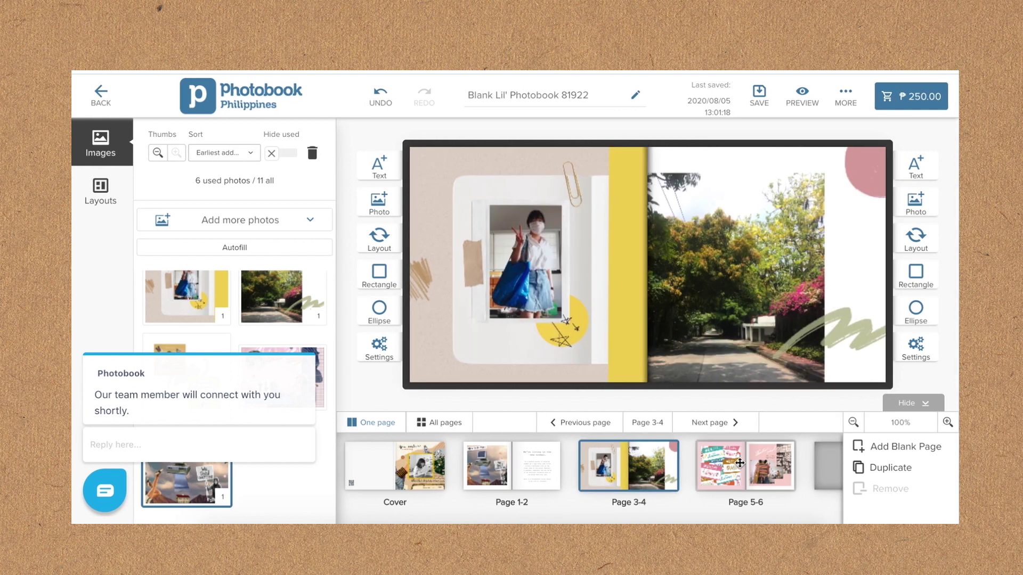
# Open pages 5-6 and close the support chat covering the image library.
pyautogui.click(745, 465)
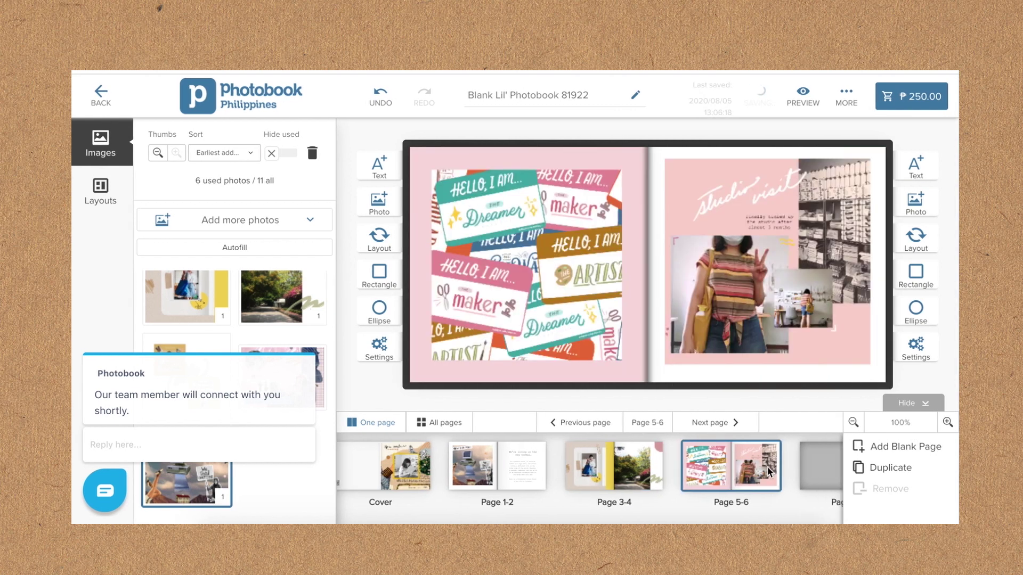
pyautogui.click(304, 318)
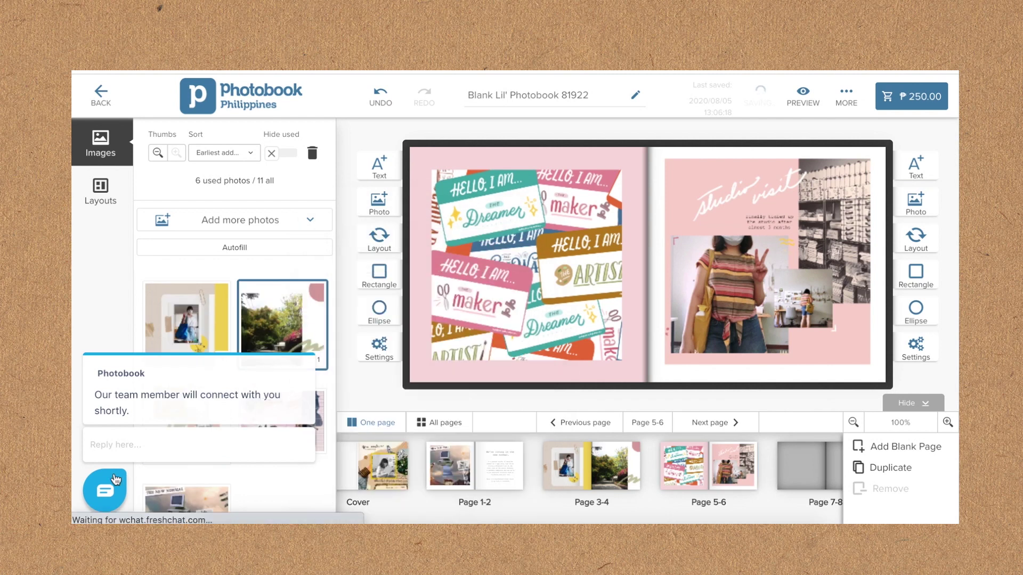
pyautogui.click(113, 482)
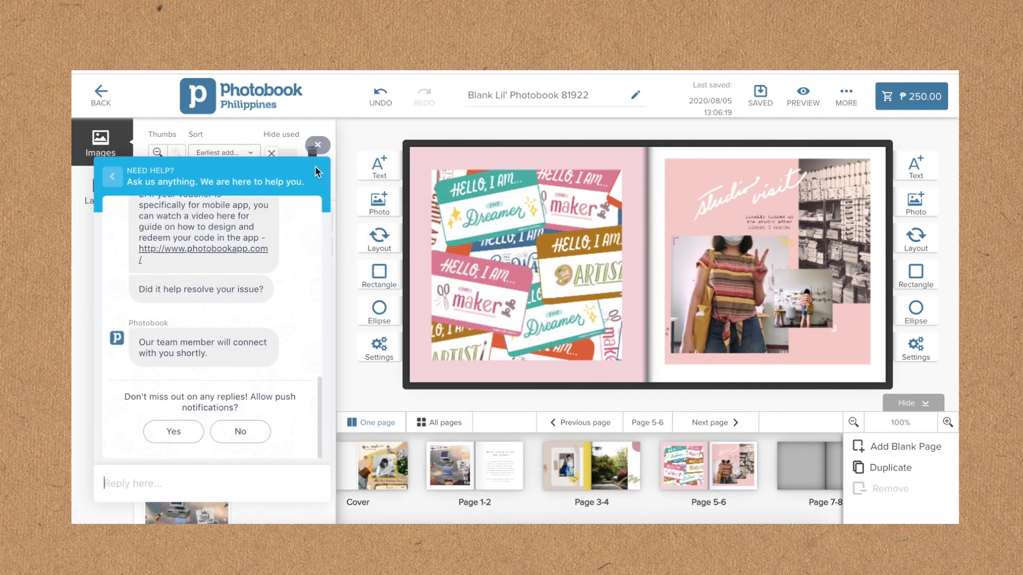
pyautogui.click(318, 146)
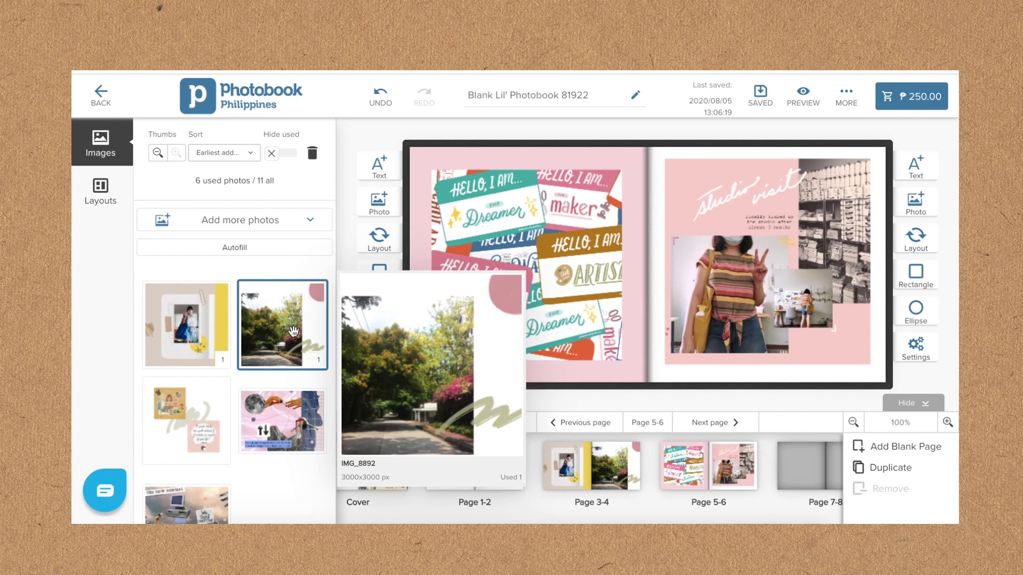
# Open pages 7-8 and fill the left page with the yellow tarot, kitchen and guitar collage.
pyautogui.hscroll(2, 693, 453)
pyautogui.click(786, 458)
pyautogui.hscroll(-2, 350, 440)
pyautogui.scroll(-5, 274, 346)
pyautogui.moveTo(266, 387); pyautogui.dragTo(482, 257)
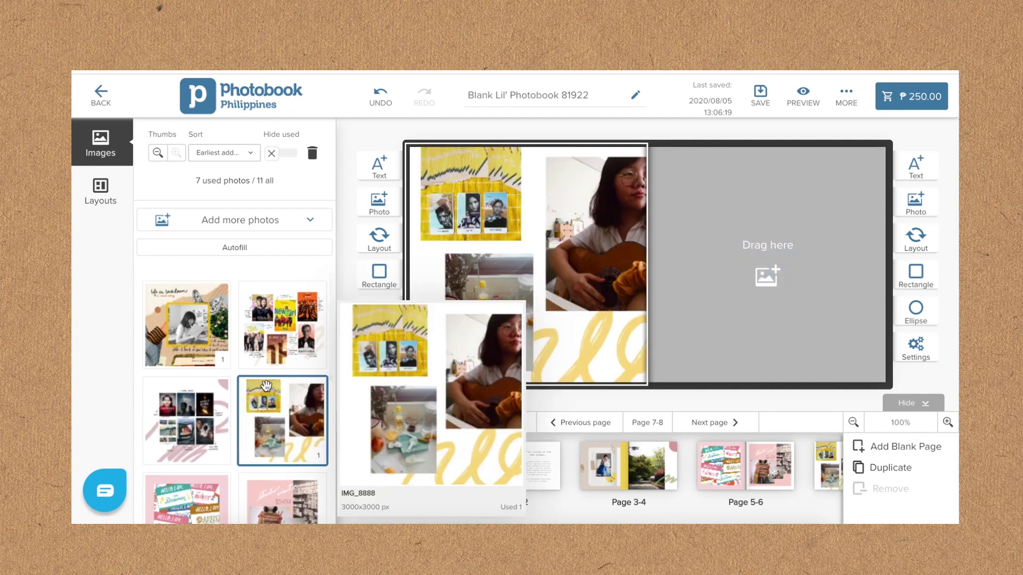
# Copy the "We're living in the new normal." heading and its paragraph from pages 1-2.
pyautogui.click(528, 483)
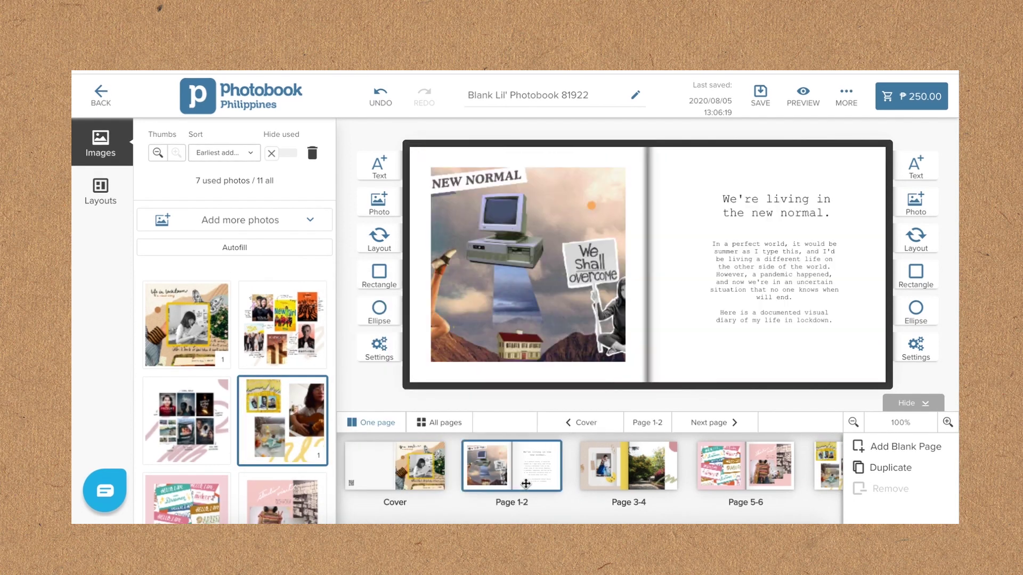
pyautogui.click(749, 310)
pyautogui.click(775, 214)
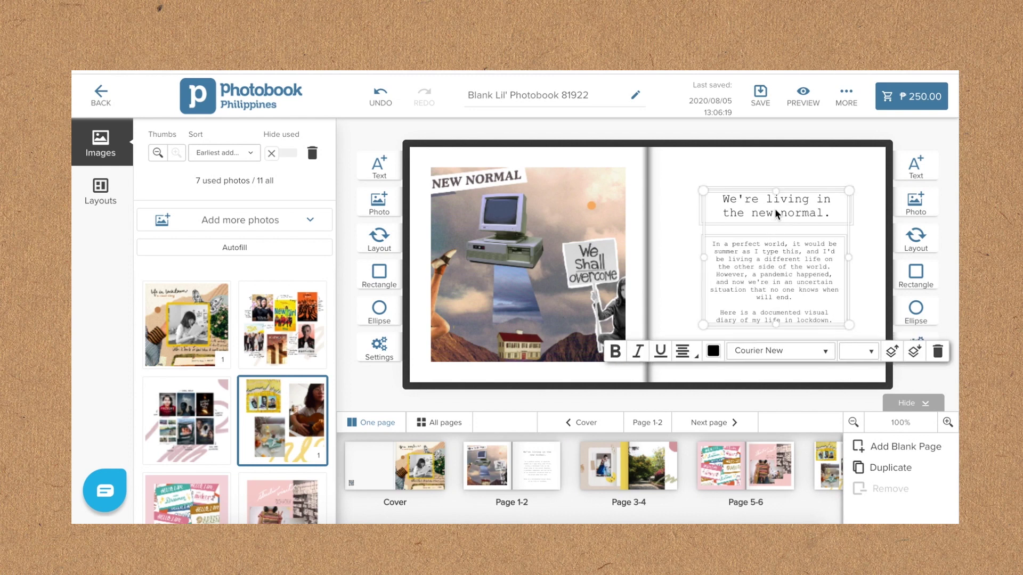
pyautogui.click(741, 451)
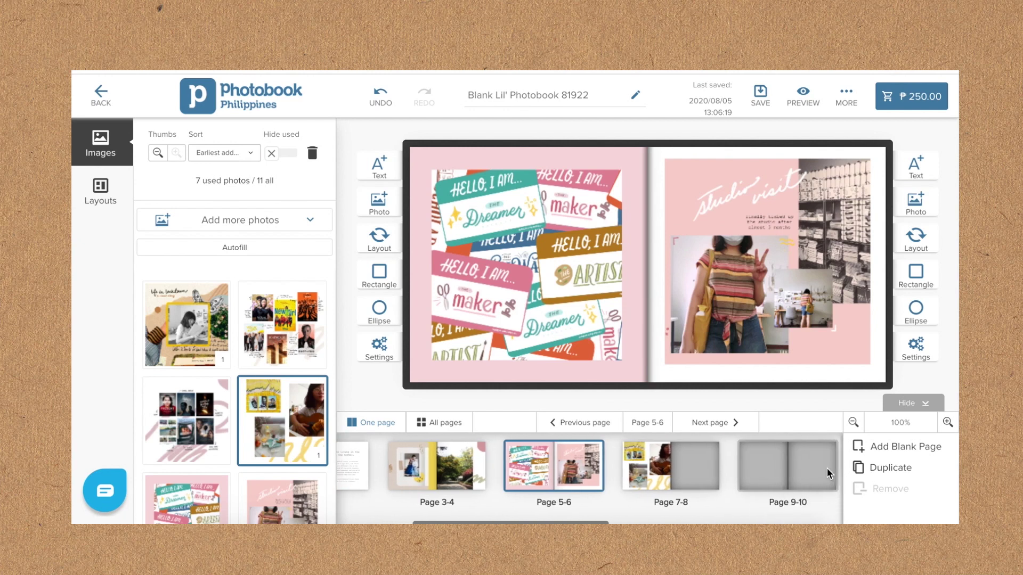
# Delete the empty photo placeholder on the right page of pages 7-8 and paste the copied heading and paragraph there.
pyautogui.click(610, 466)
pyautogui.click(757, 218)
pyautogui.press('Delete')
pyautogui.hotkey('ctrl', 'v')
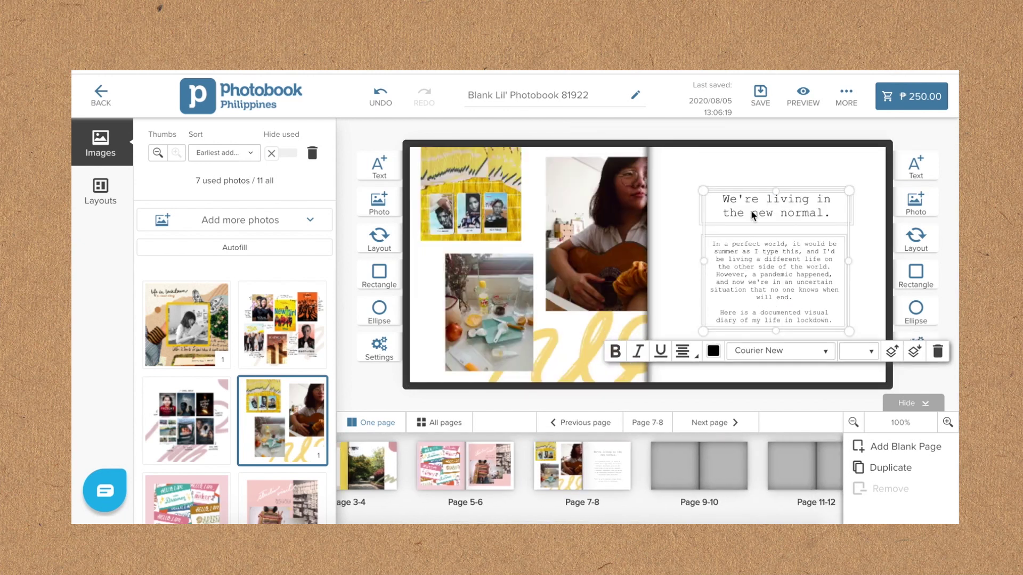
# Change the pasted heading's text to "Revisiting hobbies" and nudge its text box slightly.
pyautogui.doubleClick(750, 210)
pyautogui.hotkey('ctrl', 'a')
pyautogui.write('Re')
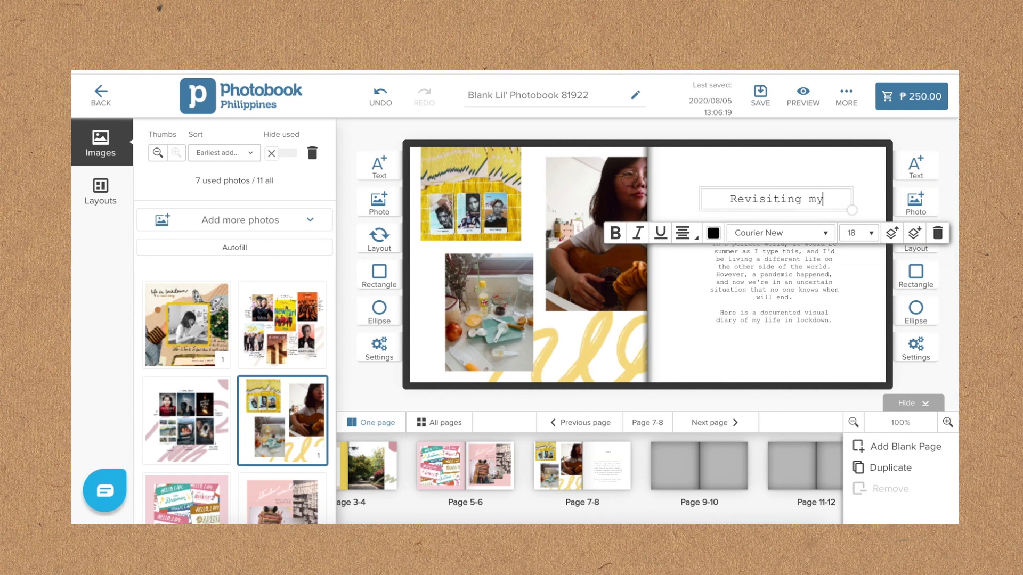
pyautogui.write('visiting my hobbies')
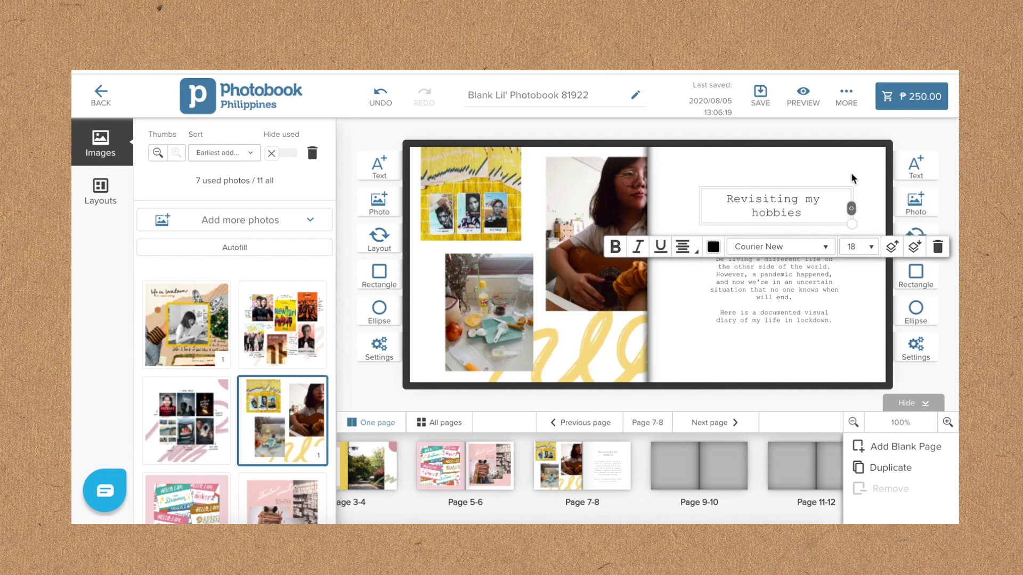
pyautogui.moveTo(853, 208); pyautogui.dragTo(798, 210)
pyautogui.click(828, 170)
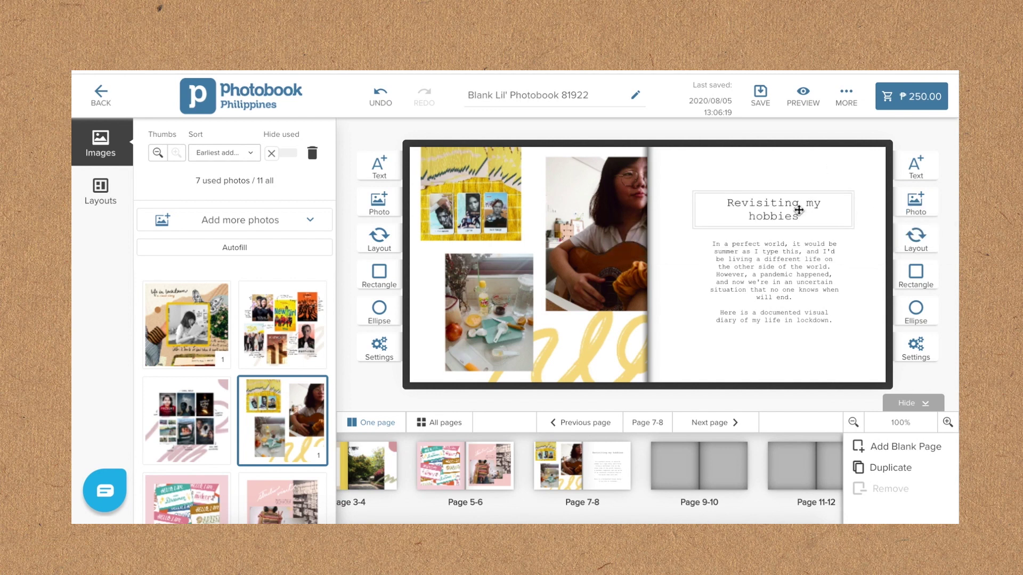
pyautogui.click(793, 214)
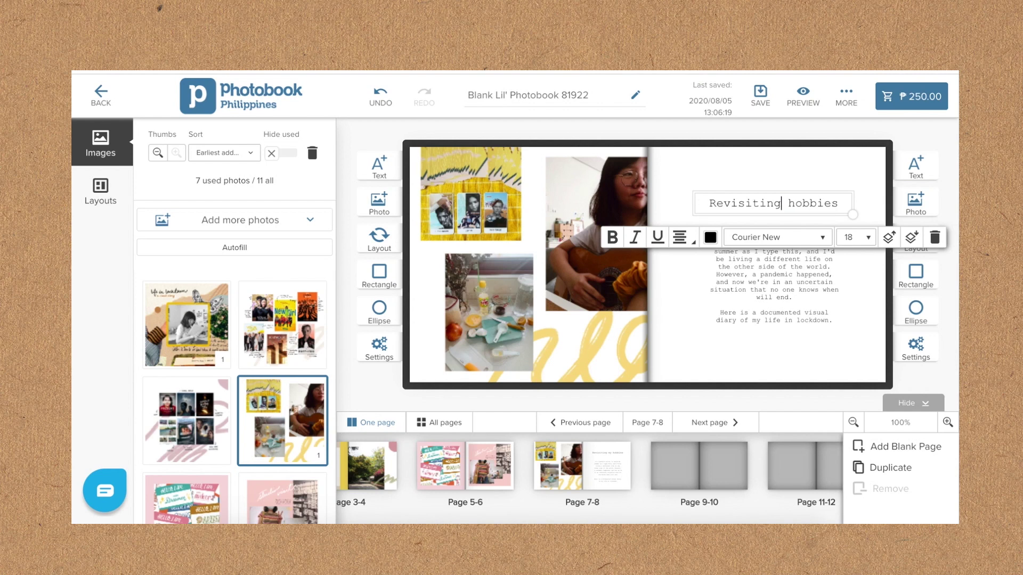
# Replace the paragraph with "From relearning how to play the guitar, to experimenting in the kitchen, to learning more about the world of tarot".
pyautogui.click(773, 277)
pyautogui.hotkey('ctrl', 'a')
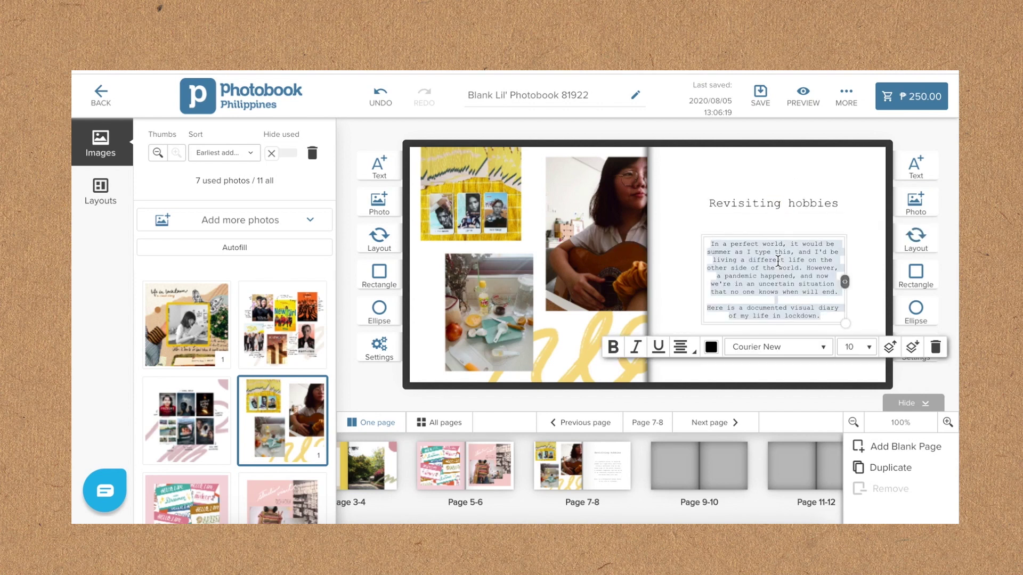
pyautogui.write('From relearnin')
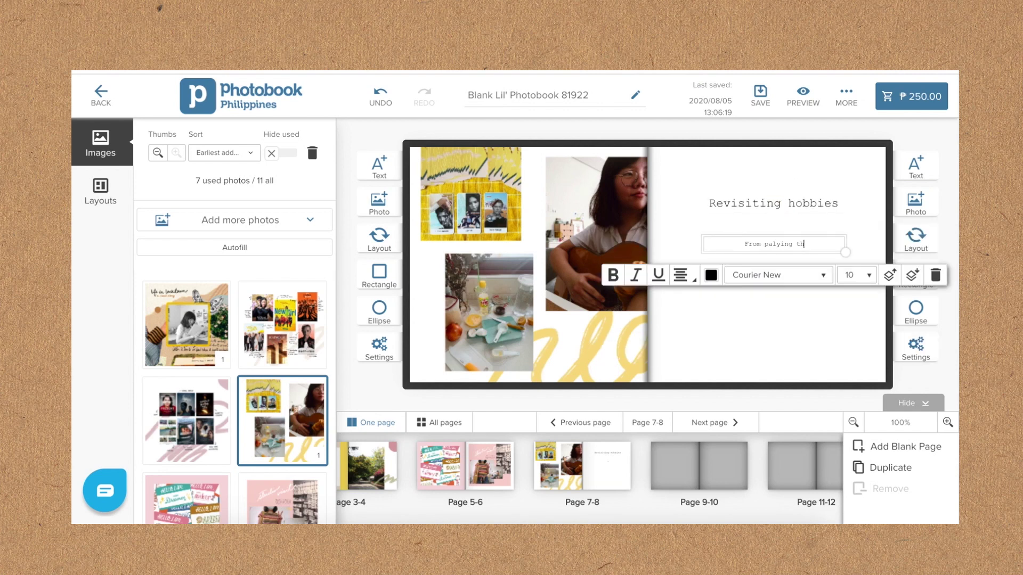
pyautogui.write('g how to play the guitar,')
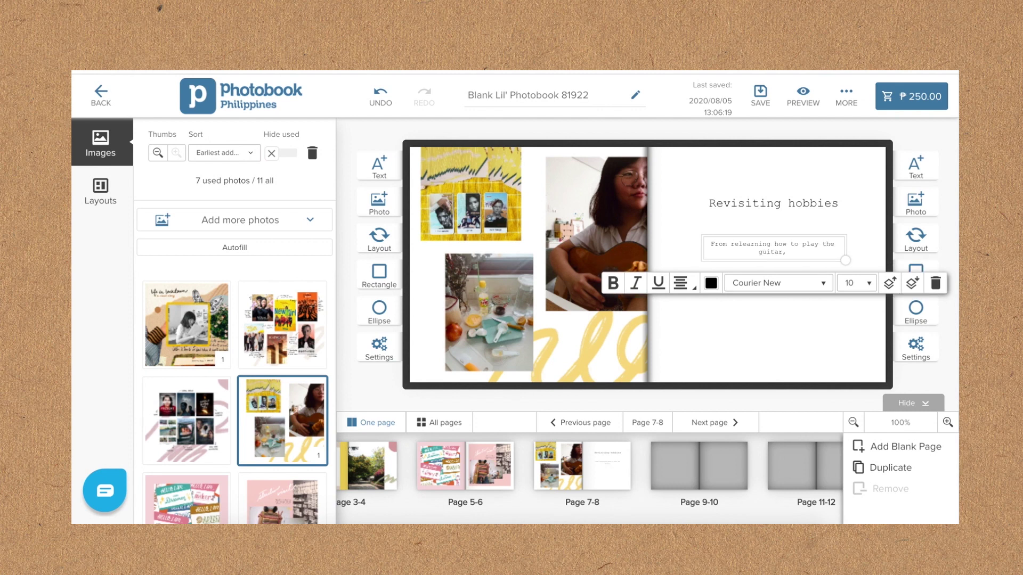
pyautogui.write(' to experimenting in the kitchen, to learning more about the world of tarot')
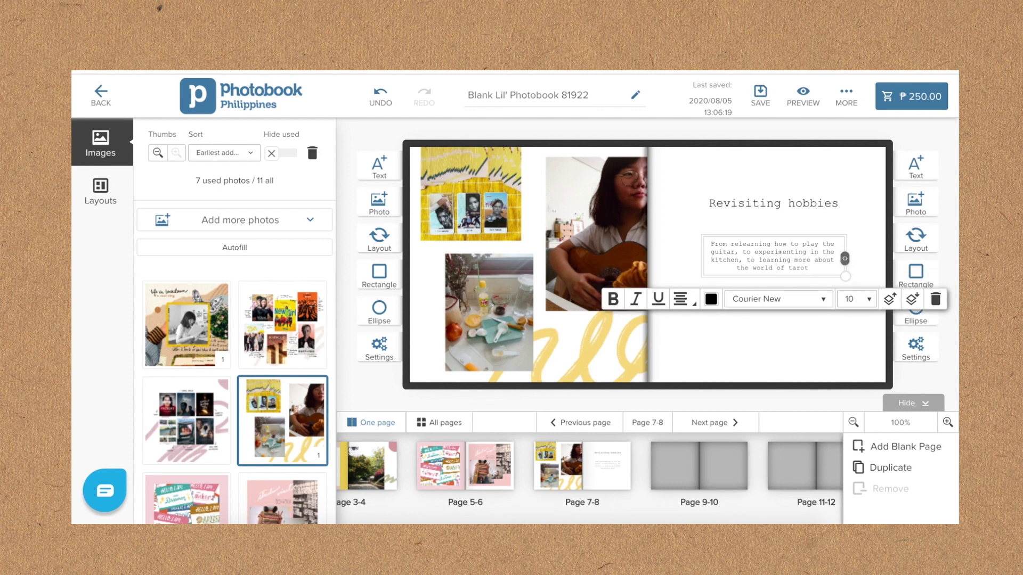
# Continue the paragraph with ", I've become more interested in developing my hobbies and enriching my well-being by acquiring new skills and rekindling old ones.".
pyautogui.rightClick(586, 514)
pyautogui.click(559, 474)
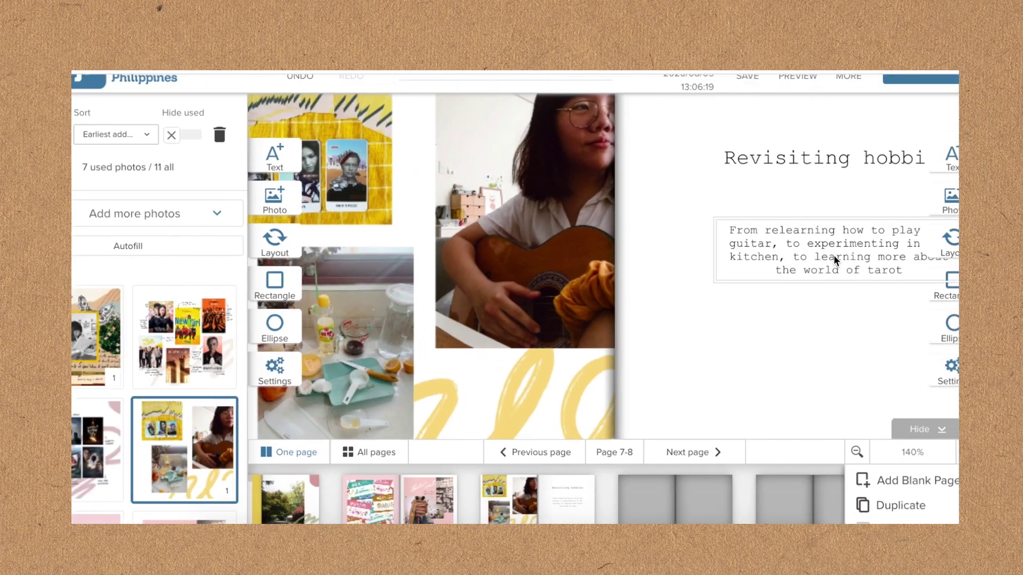
pyautogui.click(947, 421)
pyautogui.click(857, 268)
pyautogui.write(', ')
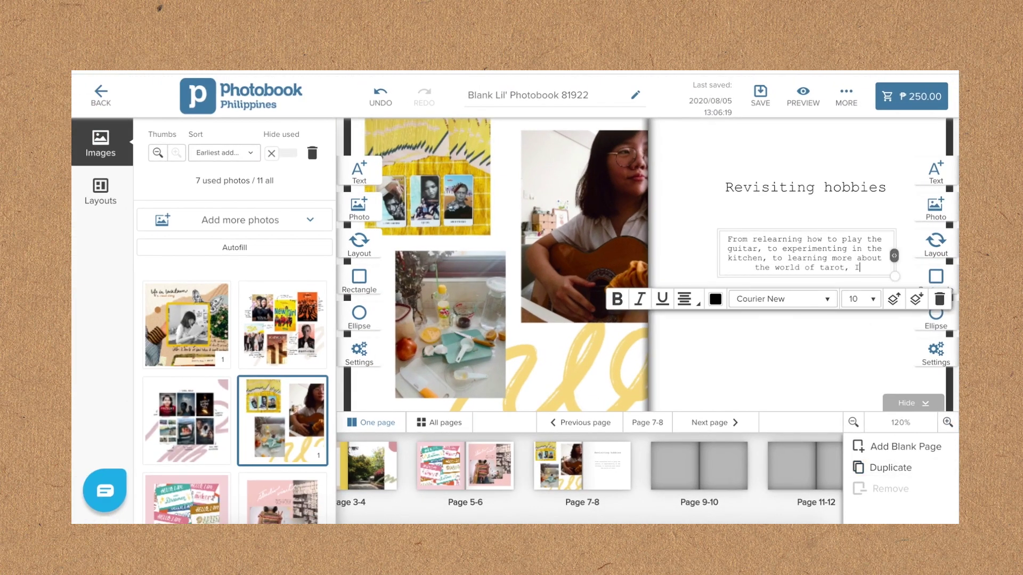
pyautogui.write("I've become more interested in developing my hobbi")
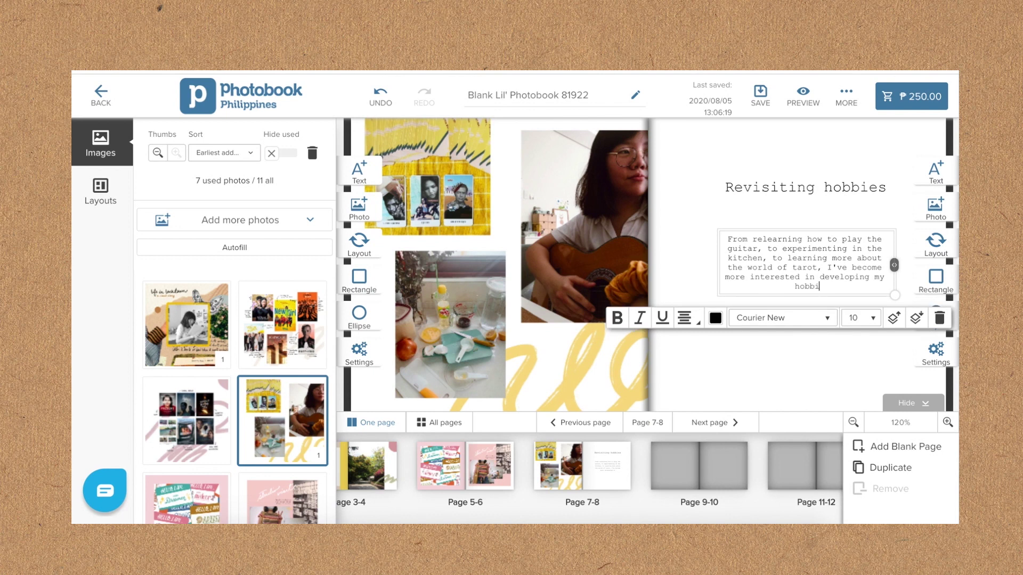
pyautogui.write('es and enriching my well-being by acquiring new skills and rekindling old ones.')
# Add a second paragraph: "There is a great relief knowing I don't have to be 100% perfect at these skills and just to enjoy them as I please.".
pyautogui.press('Return')
pyautogui.press('Return')
pyautogui.write('There is a g')
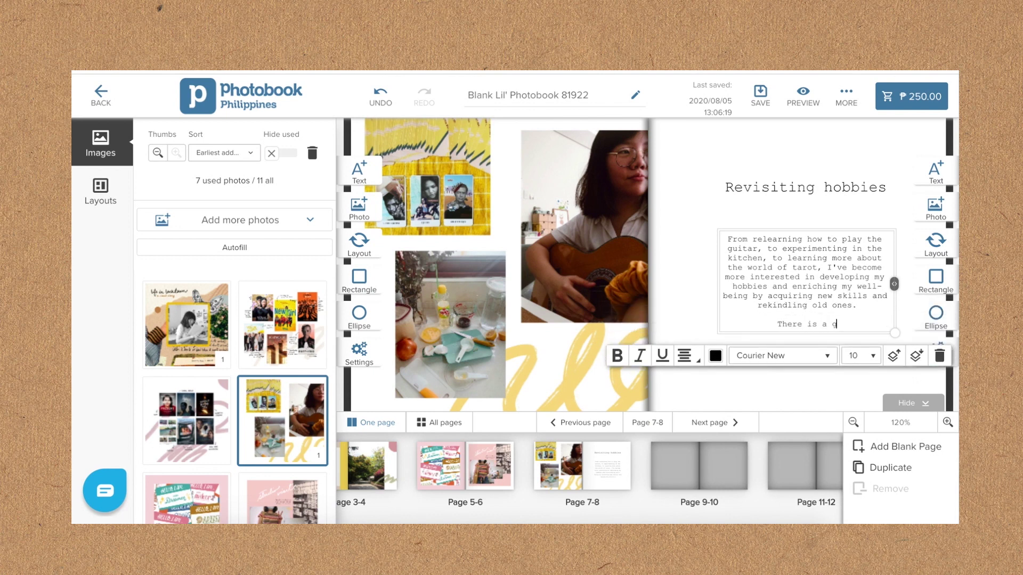
pyautogui.write("reat relief knowing I don't have to be 100% perfec")
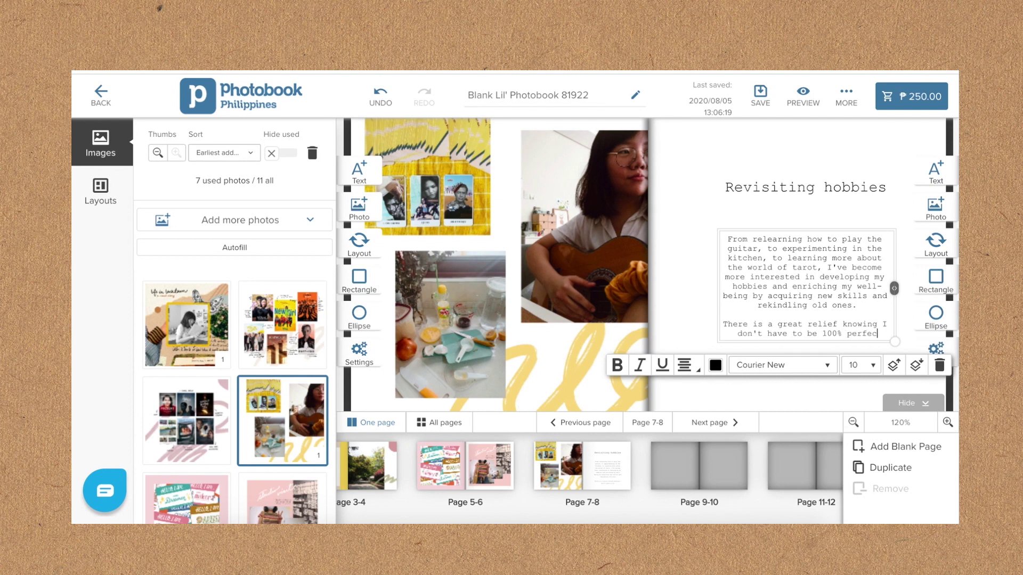
pyautogui.write('t at these skills')
pyautogui.write('them as i ples')
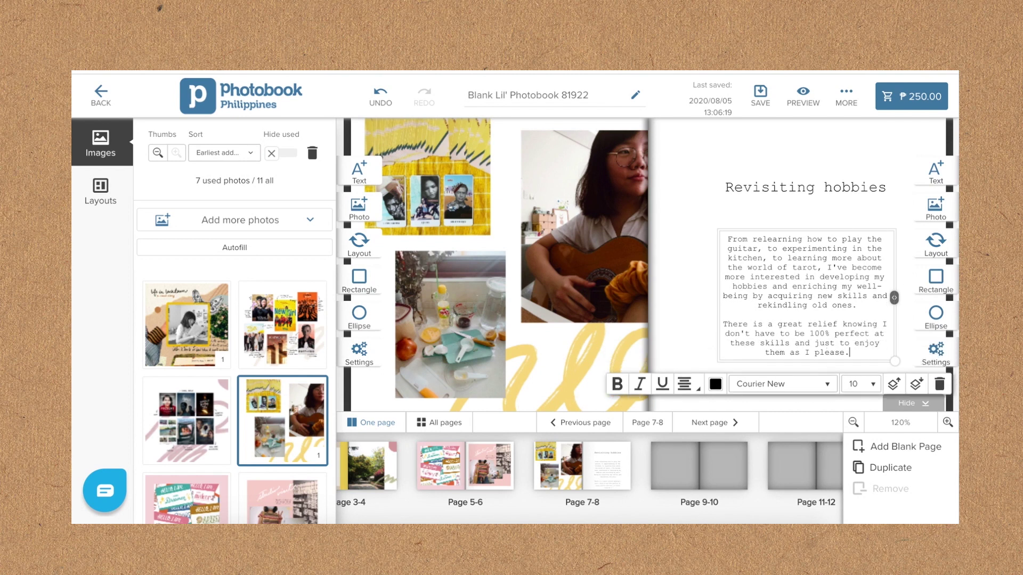
pyautogui.write('e.')
# Move the paragraph up closer beneath the heading and shift both text boxes toward the page's horizontal centre.
pyautogui.click(702, 223)
pyautogui.moveTo(785, 255); pyautogui.dragTo(783, 257)
pyautogui.click(715, 217)
pyautogui.click(714, 335)
pyautogui.click(718, 298)
pyautogui.click(741, 214)
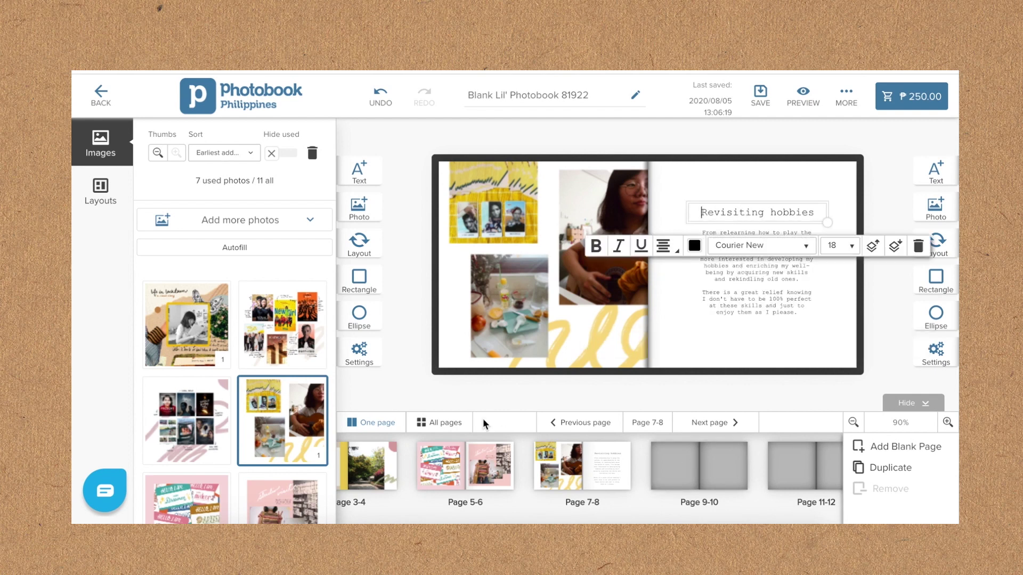
# Copy the hobbies paragraph from pages 7-8 and paste it over the tree-lined road photo on pages 3-4.
pyautogui.click(478, 469)
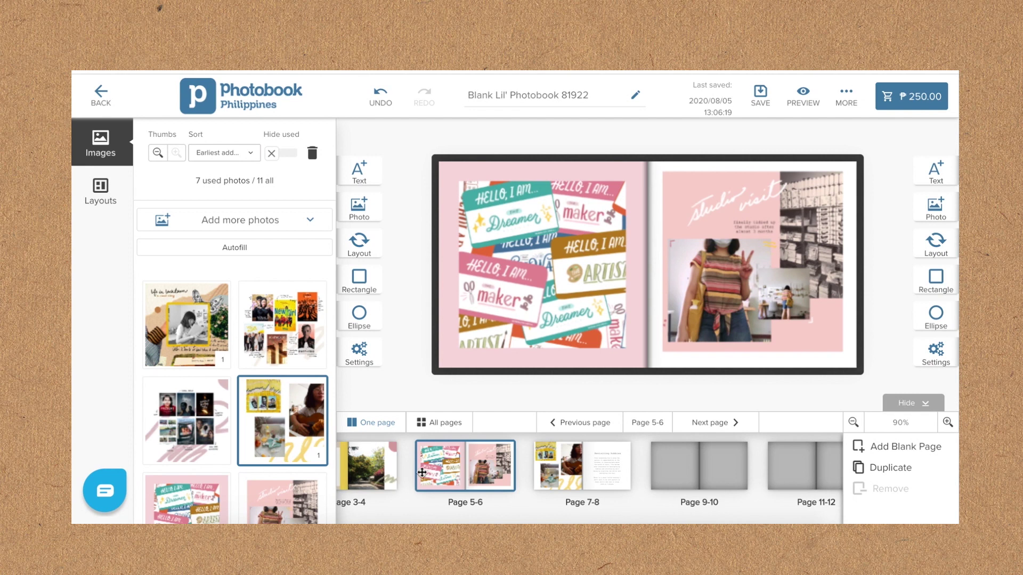
pyautogui.click(395, 479)
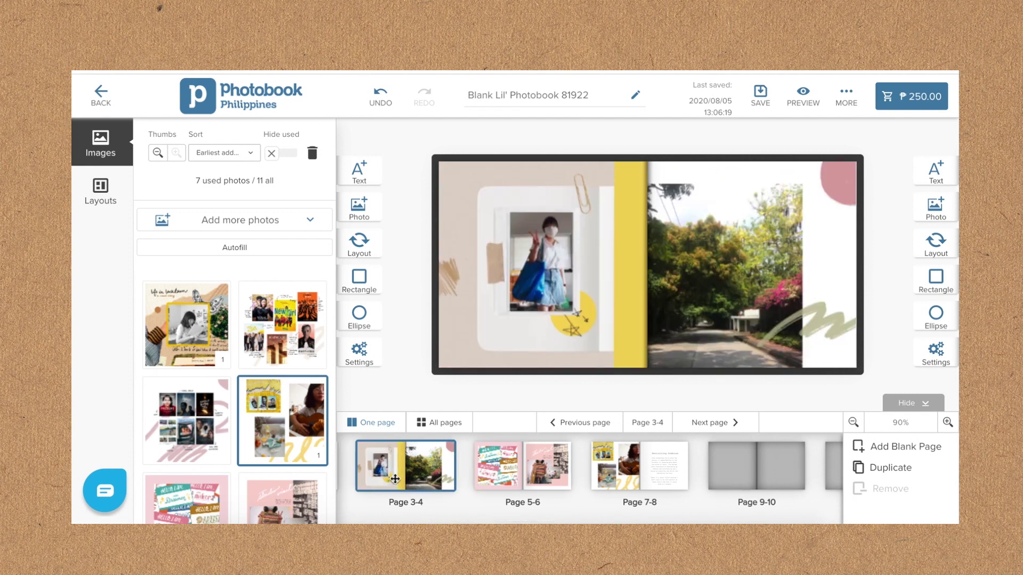
pyautogui.click(636, 476)
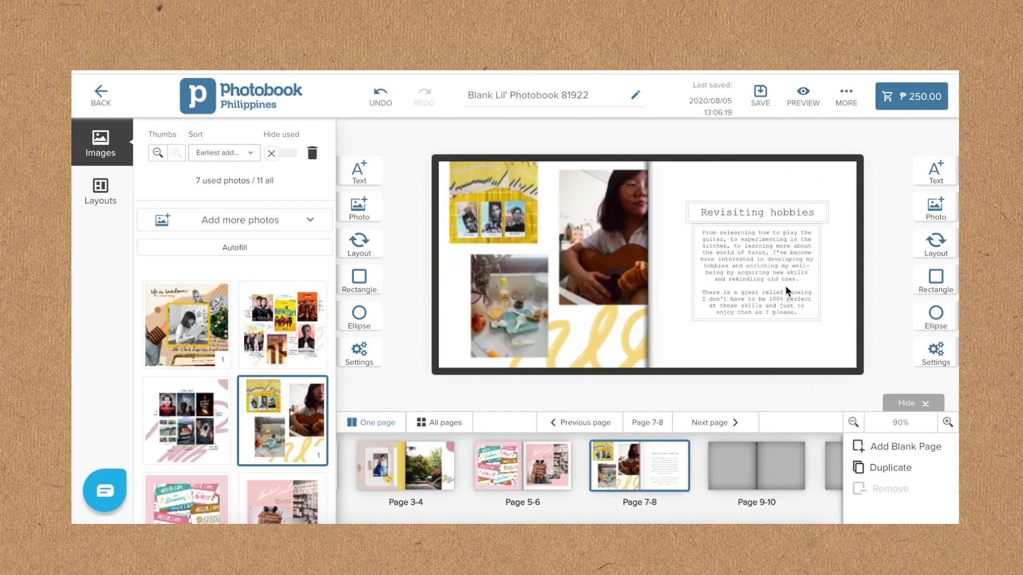
pyautogui.click(808, 263)
pyautogui.click(863, 291)
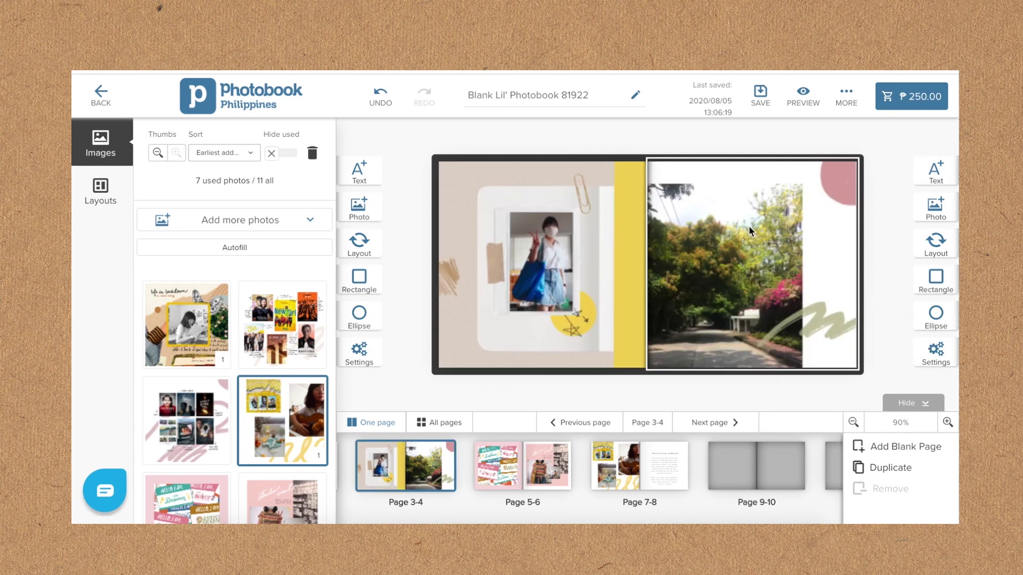
# Replace the pasted paragraph's text with "studio days have been erratic because of the lockdown".
pyautogui.click(746, 228)
pyautogui.hotkey('ctrl', 'a')
pyautogui.press('BackSpace')
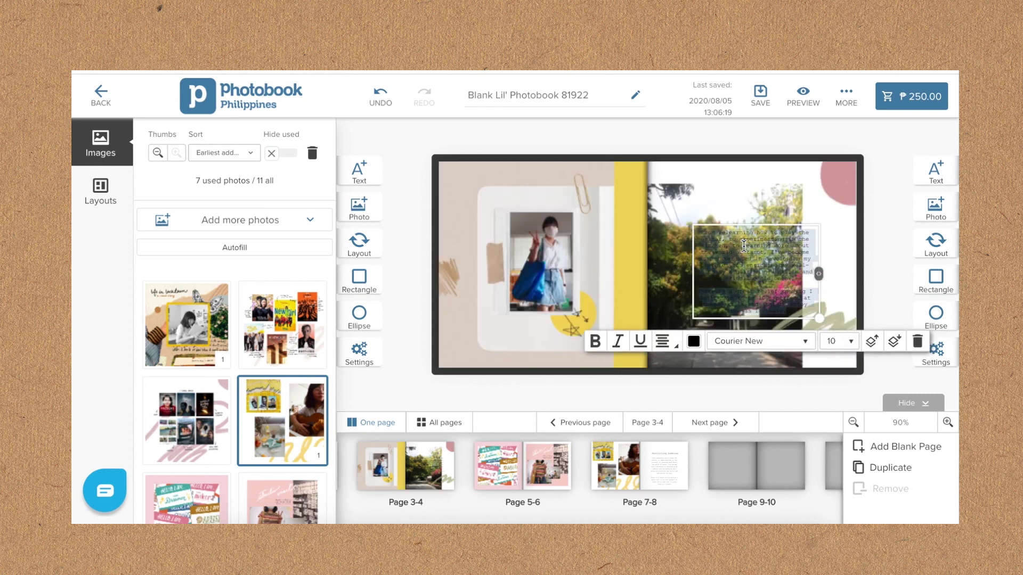
pyautogui.write('studi')
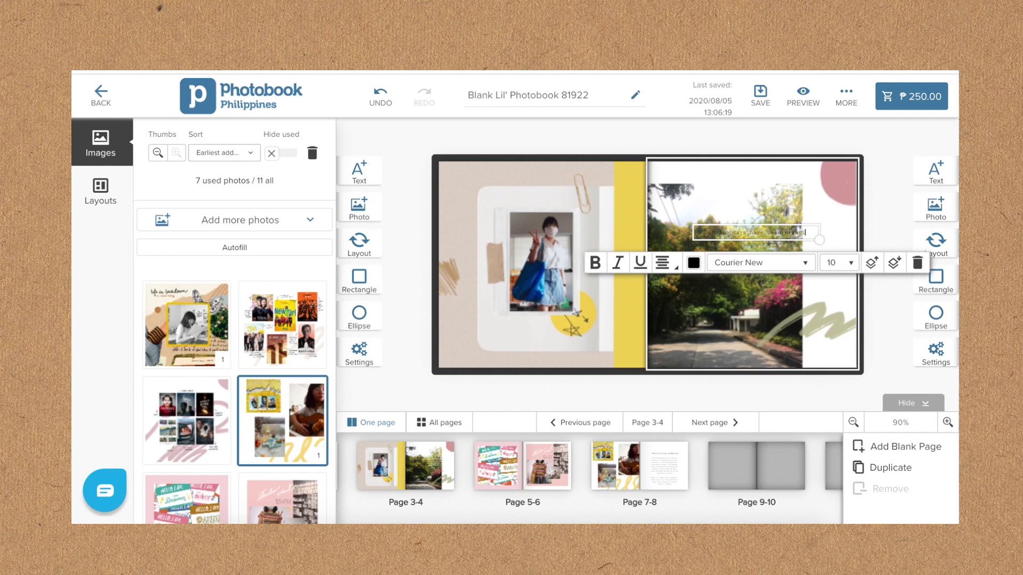
pyautogui.write('cause of the lockdown')
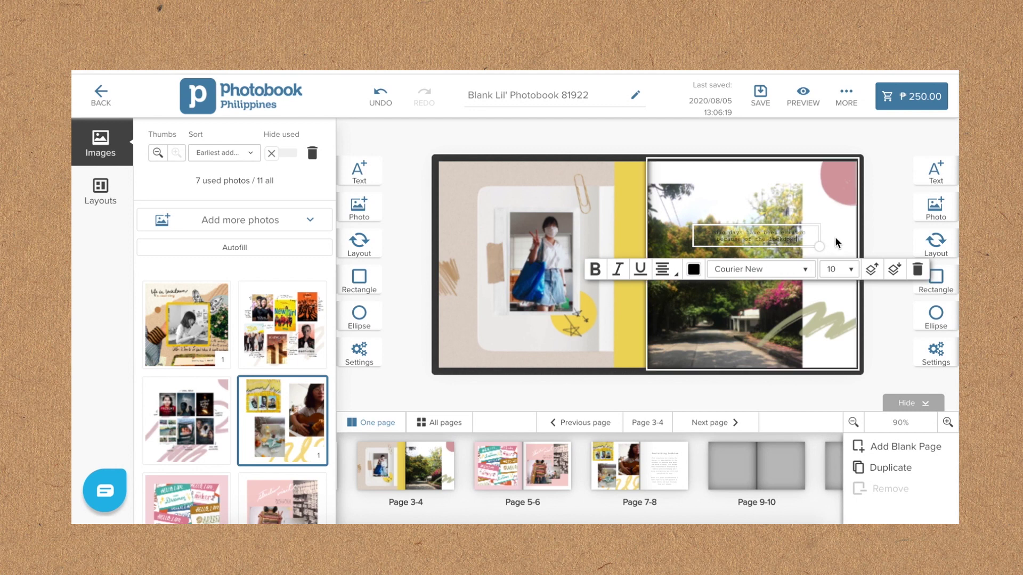
# Move the studio days caption up into the white area above the road photo.
pyautogui.click(839, 236)
pyautogui.click(805, 235)
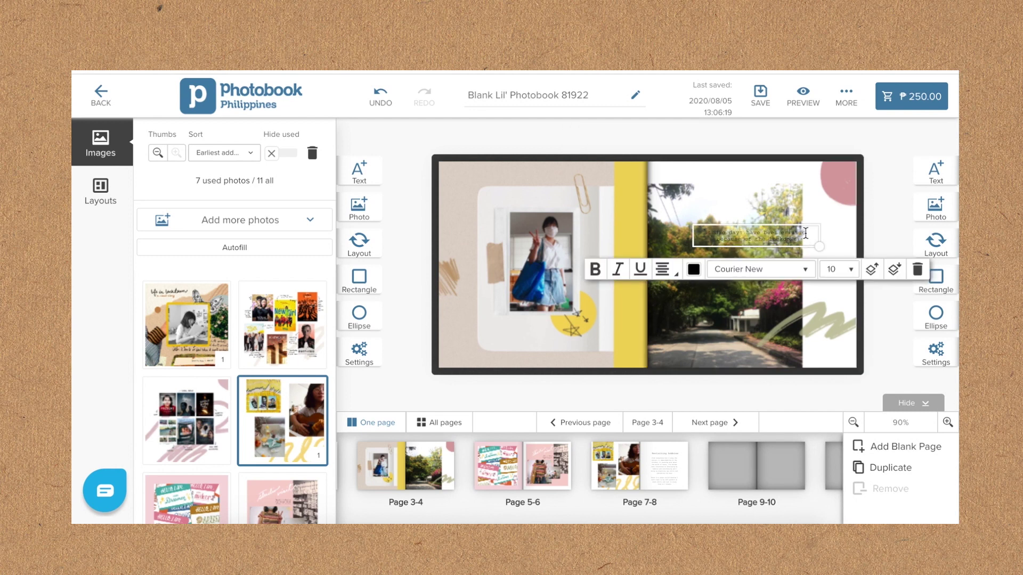
pyautogui.moveTo(819, 240); pyautogui.dragTo(816, 184)
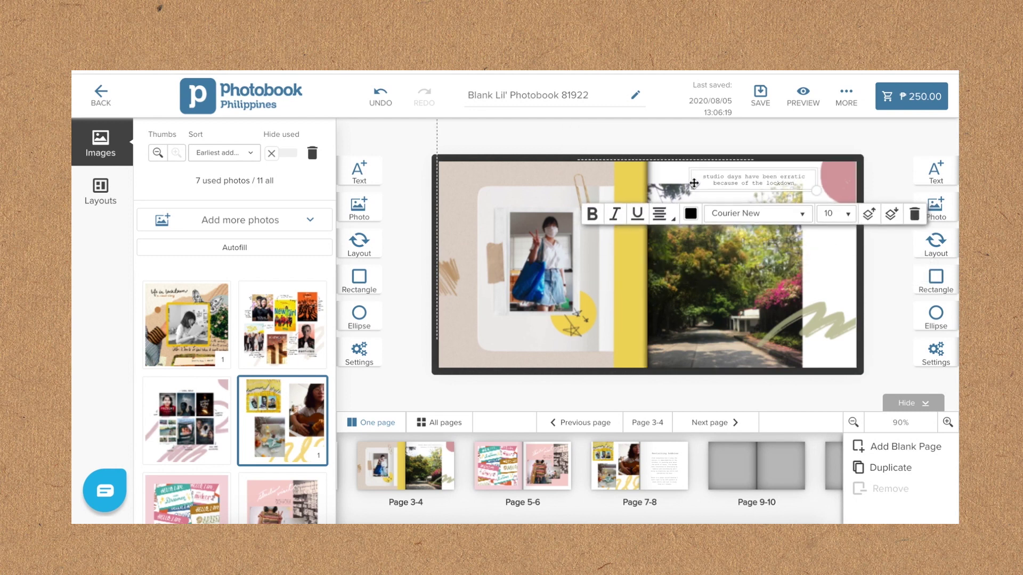
pyautogui.click(836, 288)
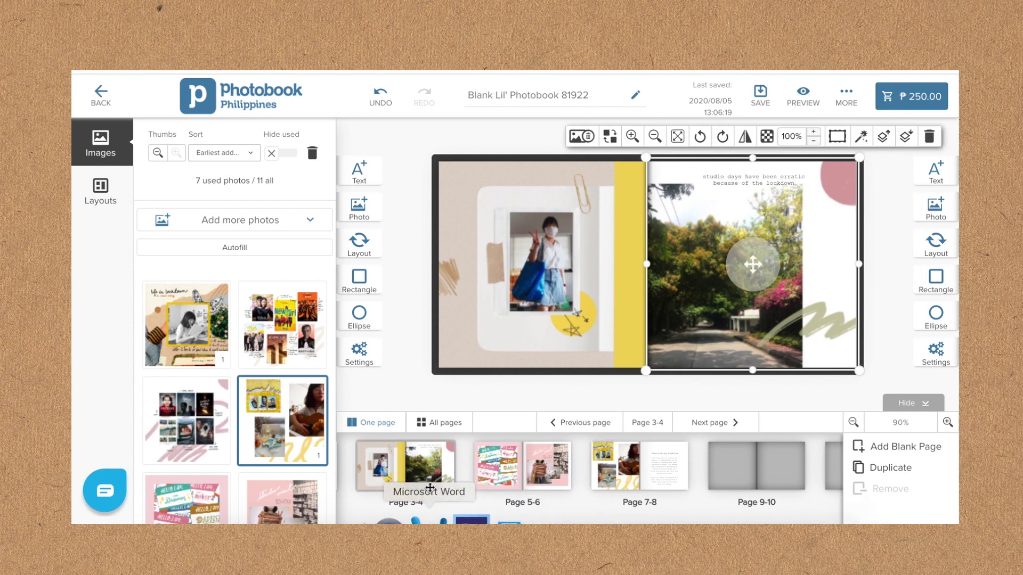
# Look through the earlier spreads and open pages 5-6.
pyautogui.hscroll(-2, 421, 473)
pyautogui.click(367, 466)
pyautogui.click(533, 465)
pyautogui.click(680, 461)
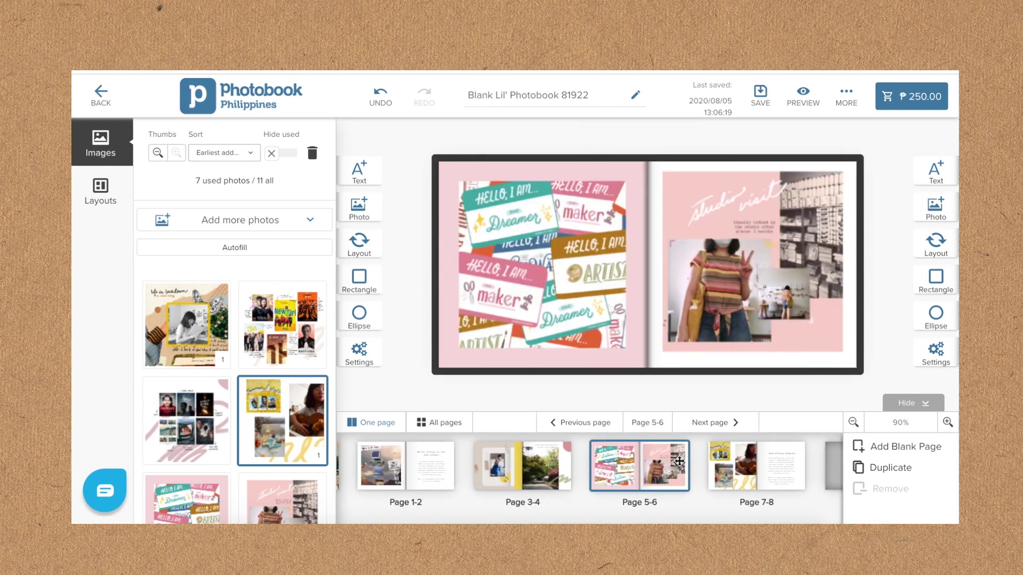
# Paste the caption onto the studio visit page, word it "but I try to go once a week" and enlarge it to size 11.8.
pyautogui.click(759, 287)
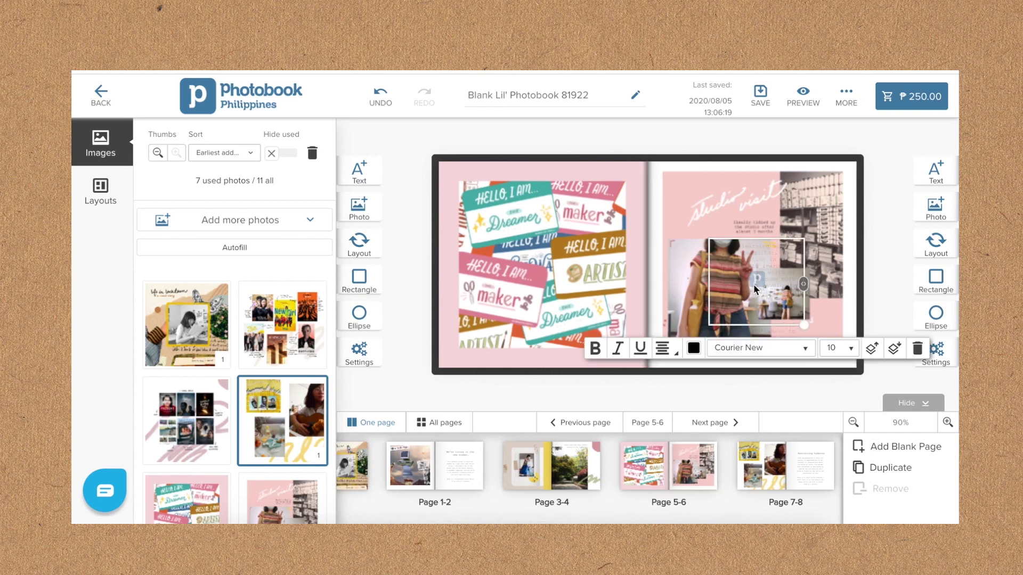
pyautogui.click(757, 233)
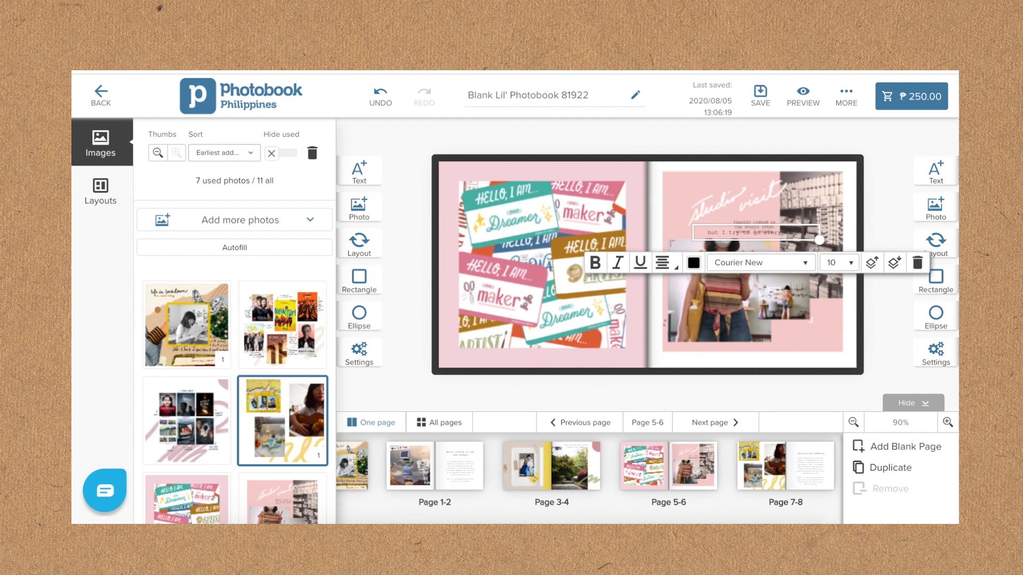
pyautogui.write('while')
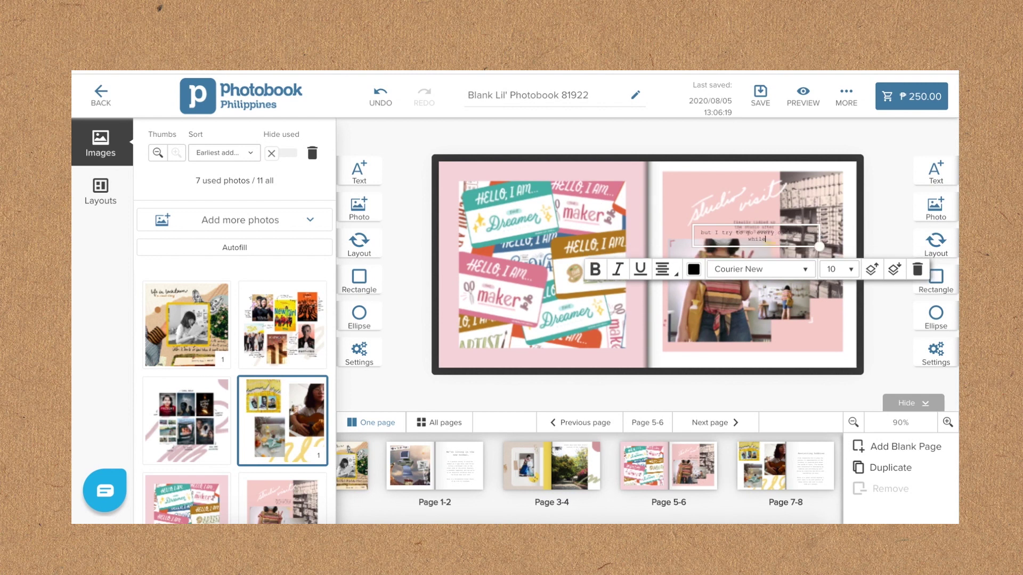
pyautogui.moveTo(819, 247); pyautogui.dragTo(840, 248)
pyautogui.moveTo(770, 233); pyautogui.dragTo(791, 244)
pyautogui.press('BackSpace')
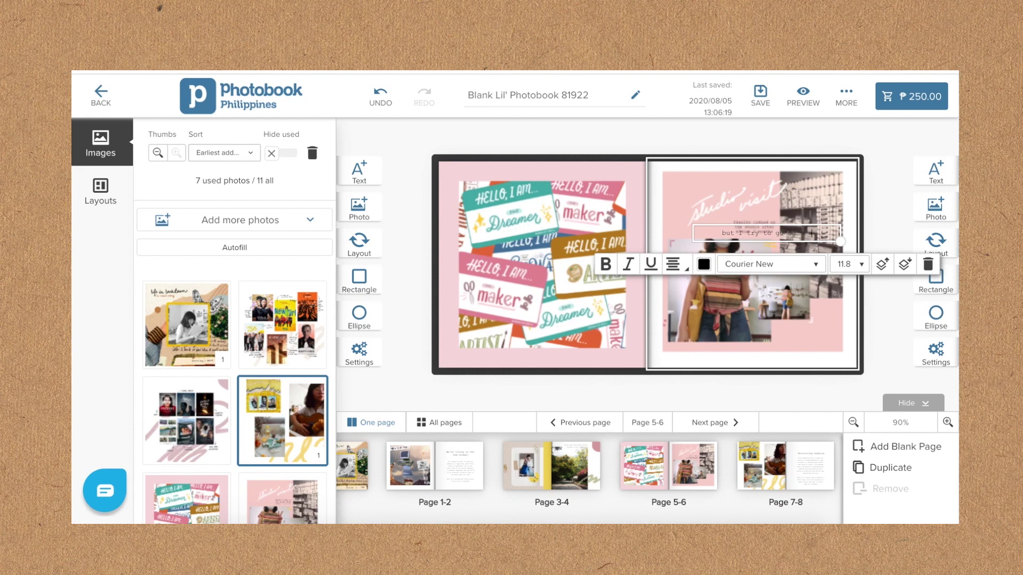
pyautogui.click(878, 347)
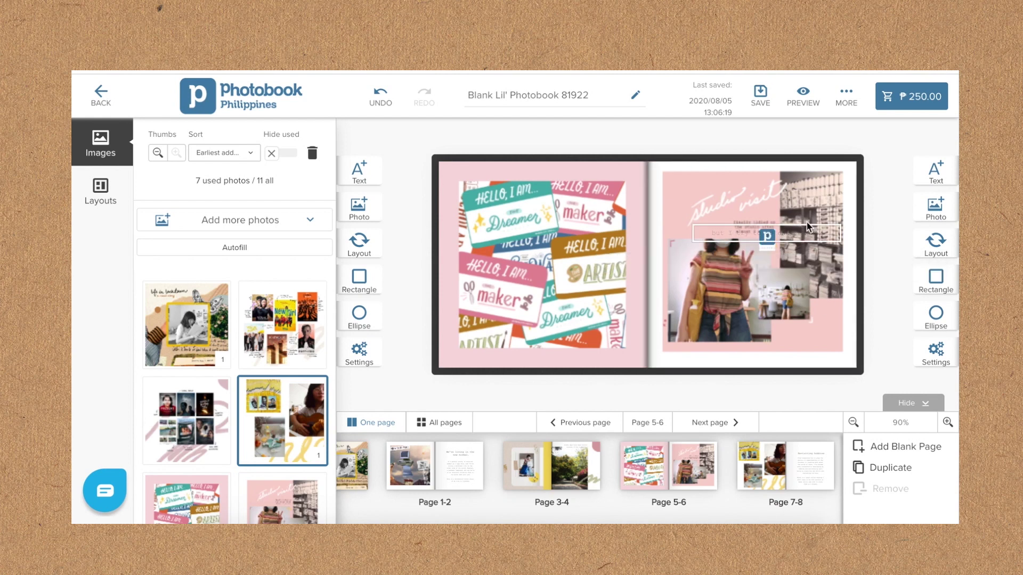
# Move the "but I try to go once a week" caption down to the lower right edge of the studio visit page.
pyautogui.click(797, 237)
pyautogui.moveTo(804, 239); pyautogui.dragTo(816, 355)
pyautogui.click(877, 271)
# Shrink the studio visit image slightly and reposition it on its page so it sits clear of the caption below.
pyautogui.click(809, 274)
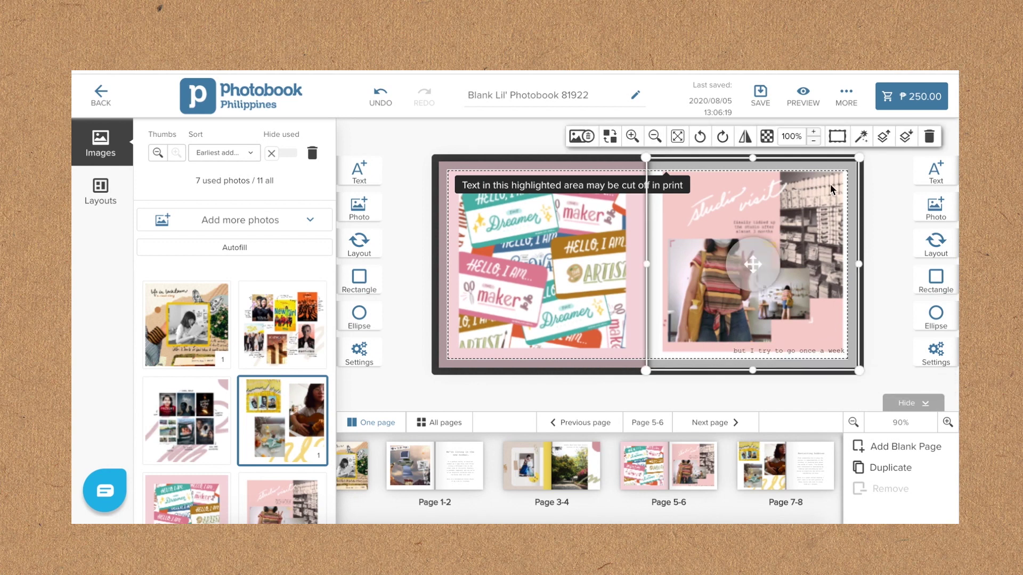
pyautogui.moveTo(858, 158); pyautogui.dragTo(849, 173)
pyautogui.moveTo(810, 215); pyautogui.dragTo(820, 200)
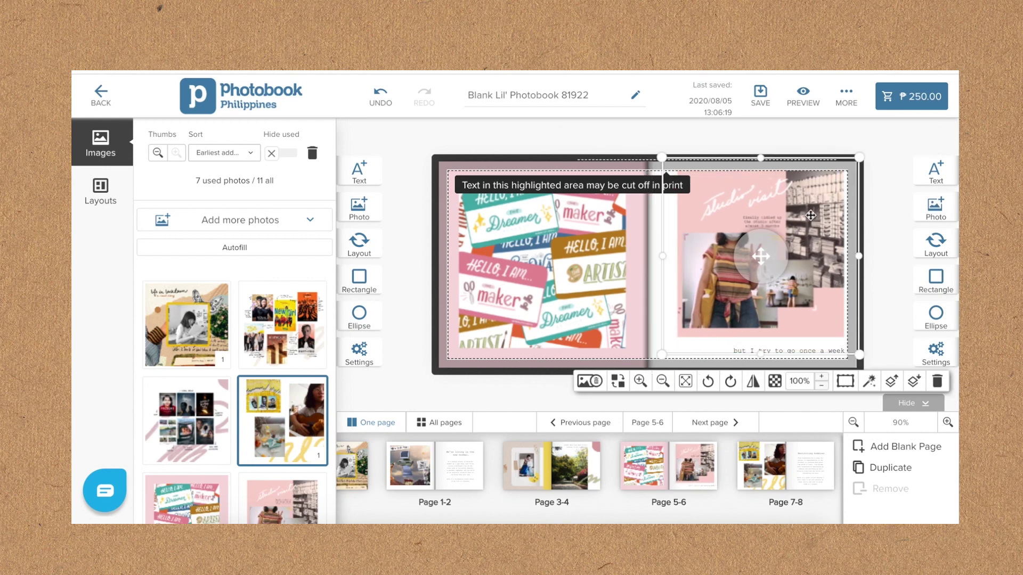
pyautogui.click(884, 285)
pyautogui.moveTo(786, 283); pyautogui.dragTo(775, 289)
pyautogui.click(886, 331)
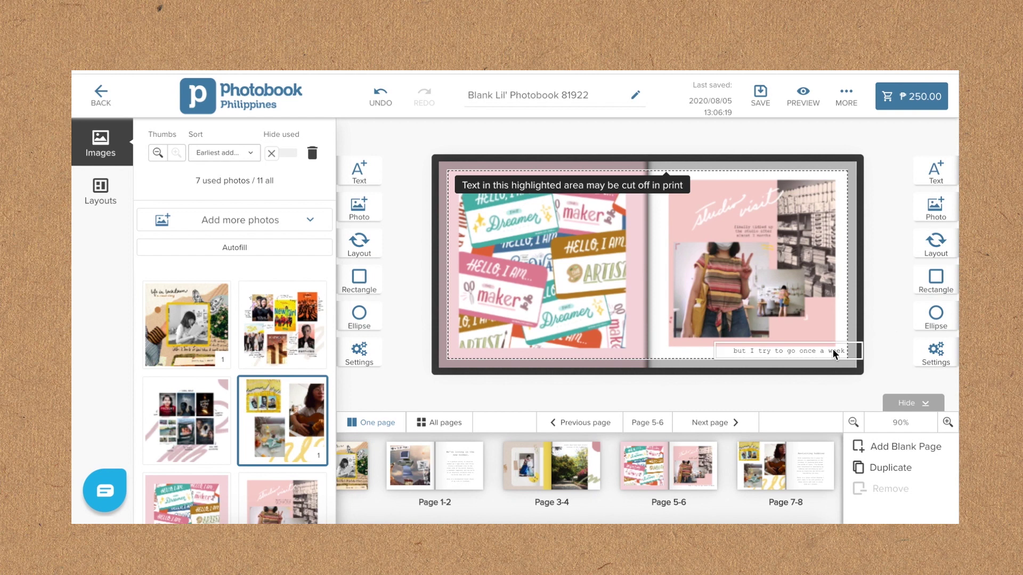
# Delete the "Hello, I am" name-tag image from pages 5-6 and place it on the right page of pages 9-10.
pyautogui.click(829, 352)
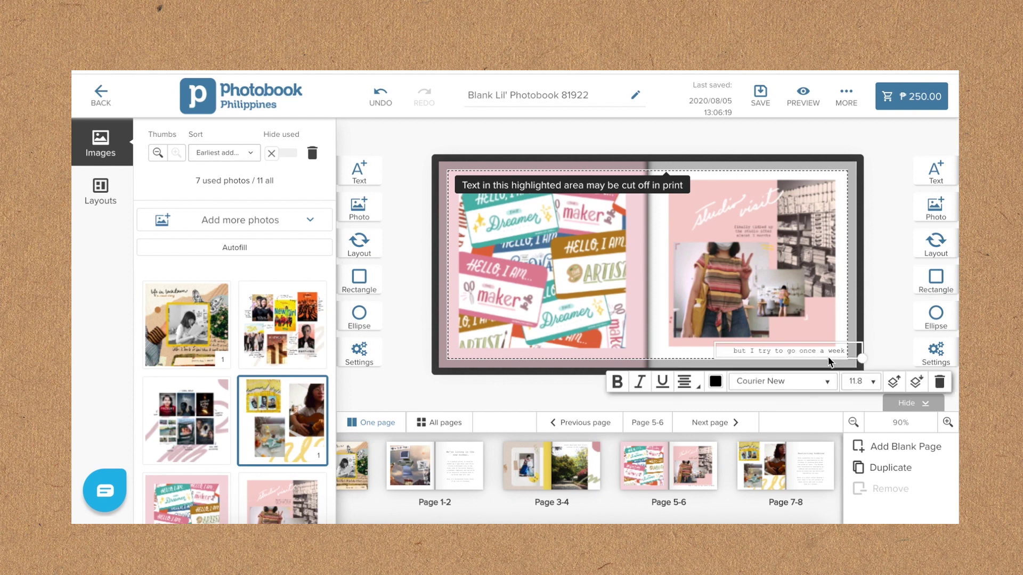
pyautogui.click(557, 296)
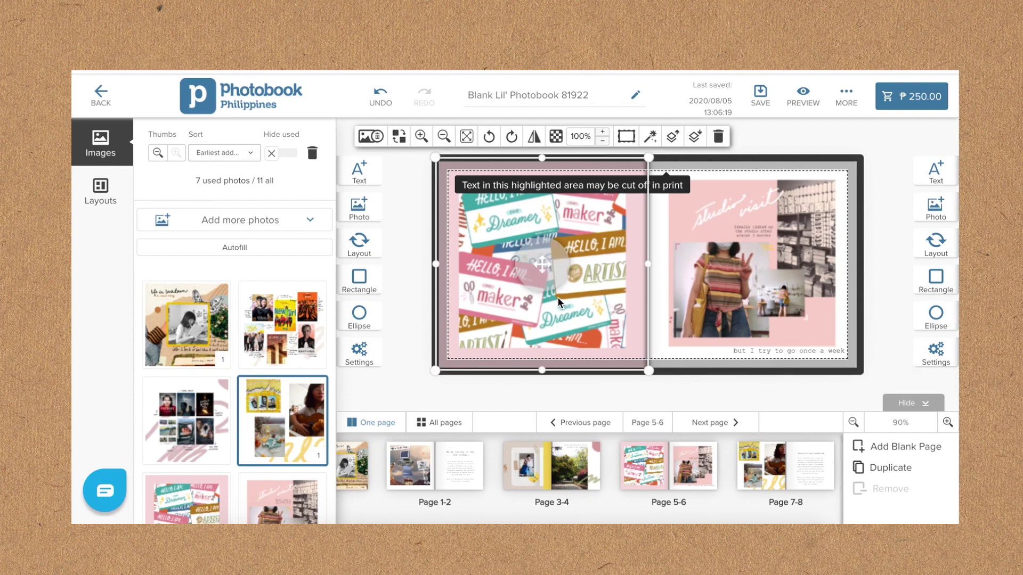
pyautogui.press('Delete')
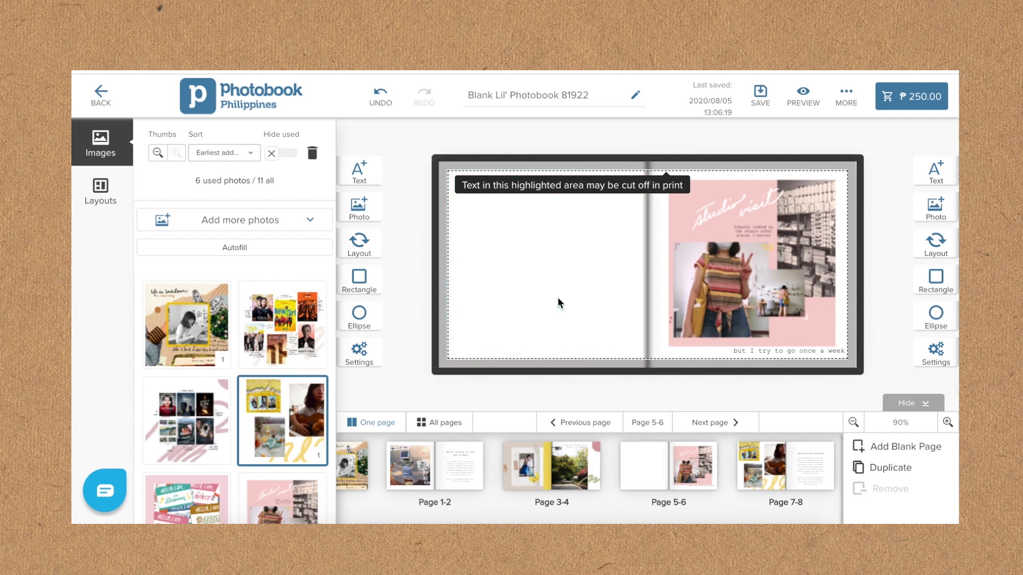
pyautogui.click(776, 460)
pyautogui.click(776, 460)
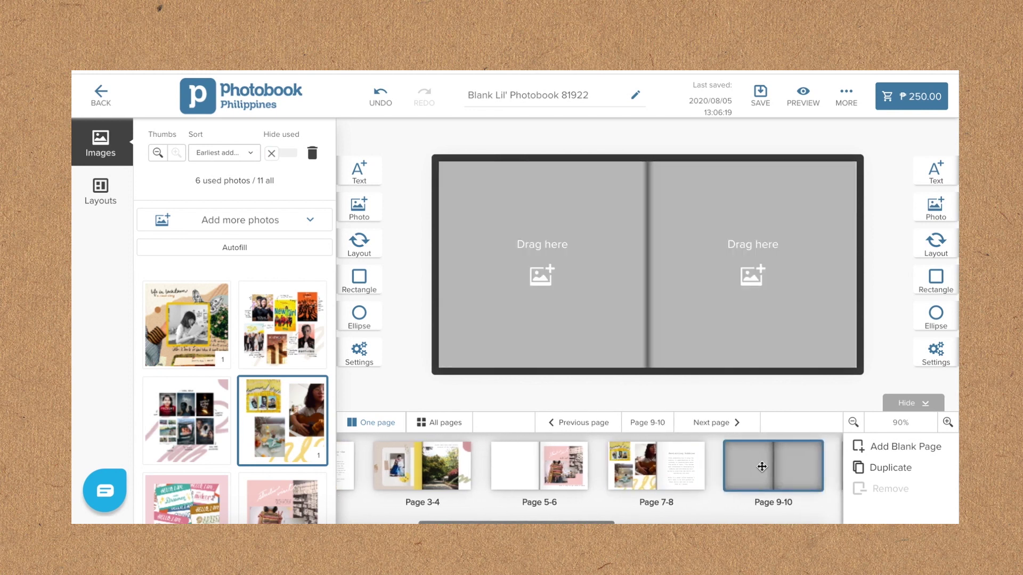
pyautogui.moveTo(186, 500); pyautogui.dragTo(718, 220)
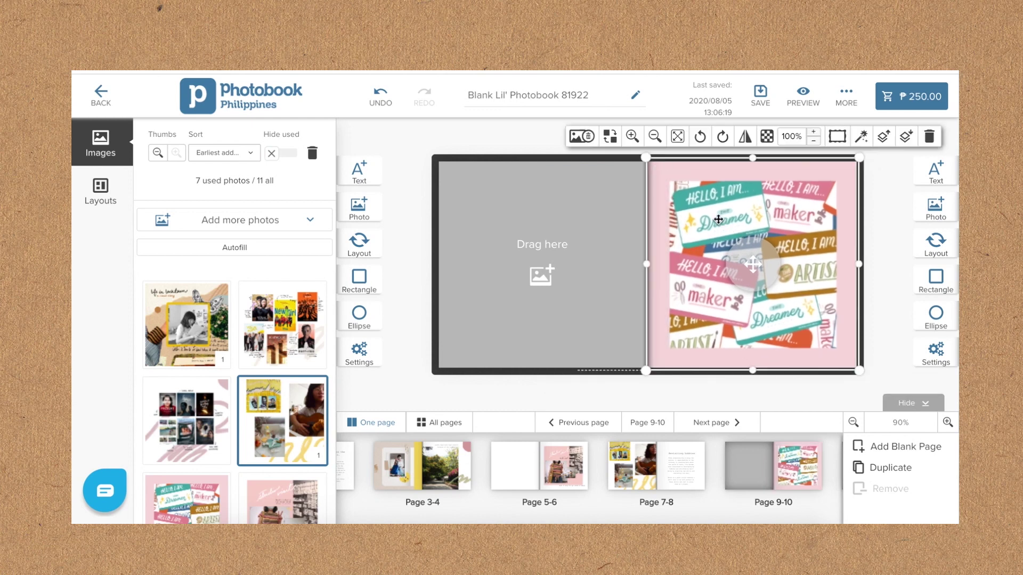
# Copy the hobbies heading and paragraph from pages 7-8 into the left page of pages 9-10, replacing the empty photo placeholder.
pyautogui.click(650, 464)
pyautogui.click(755, 215)
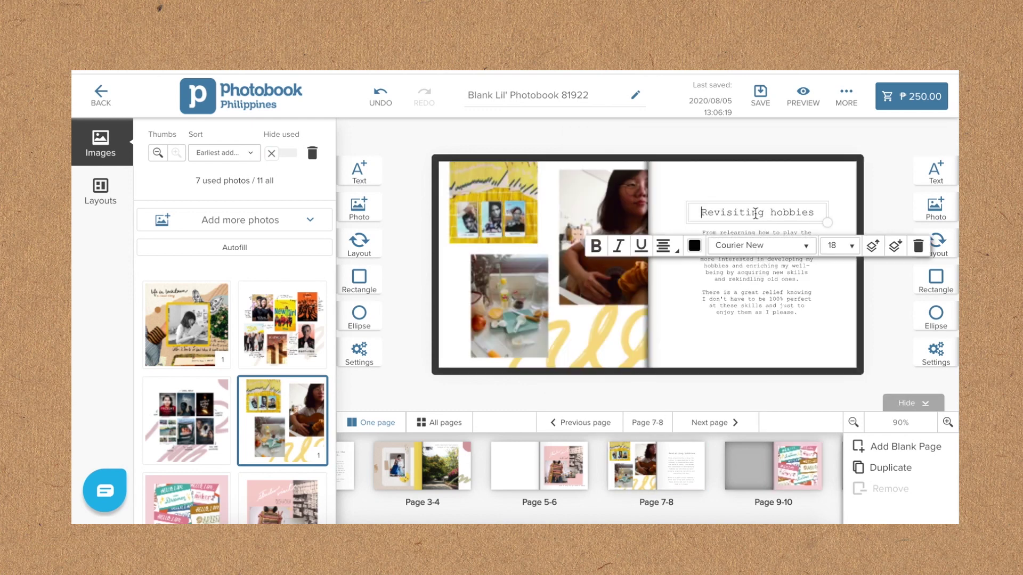
pyautogui.click(754, 310)
pyautogui.click(741, 450)
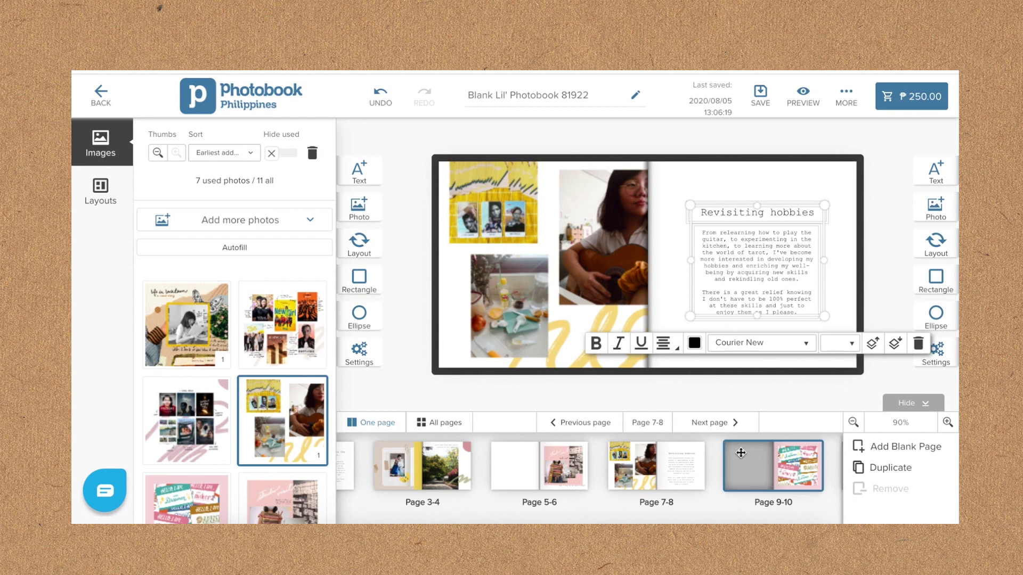
pyautogui.click(567, 248)
pyautogui.press('Delete')
pyautogui.hotkey('ctrl', 'v')
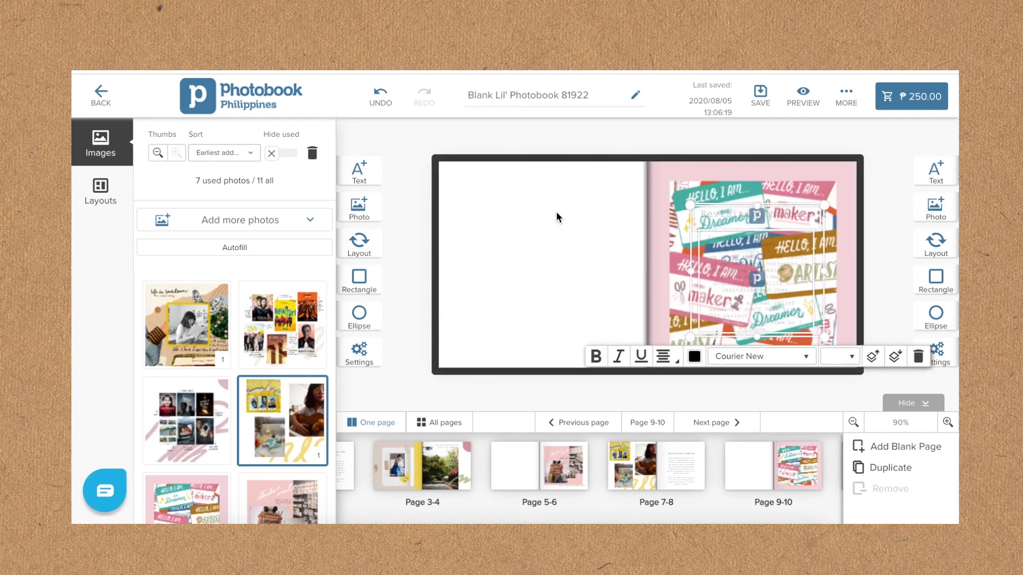
pyautogui.moveTo(769, 218); pyautogui.dragTo(550, 207)
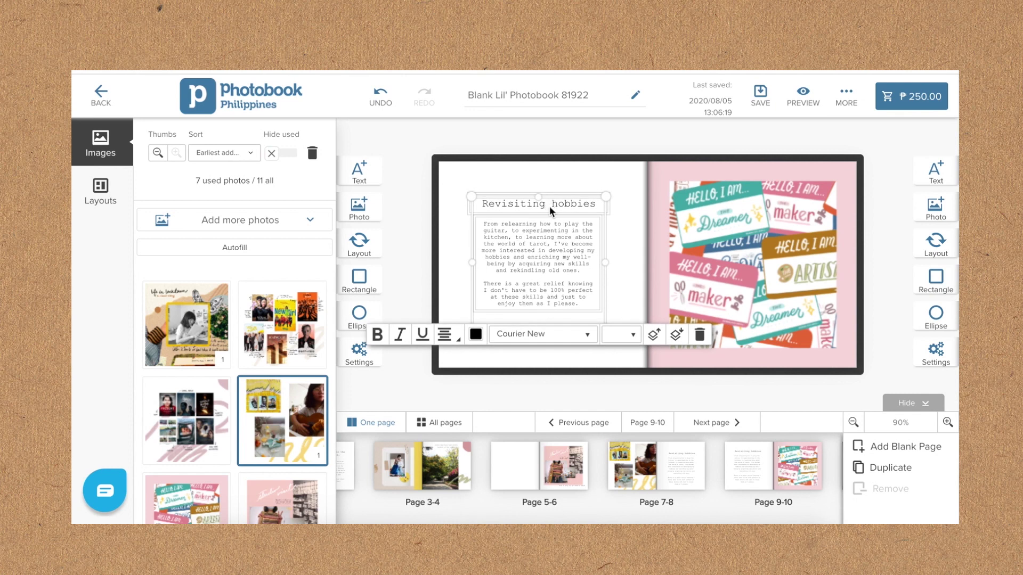
# Change the pasted heading on pages 9-10 to "Building a community".
pyautogui.doubleClick(549, 207)
pyautogui.write('Building a comu')
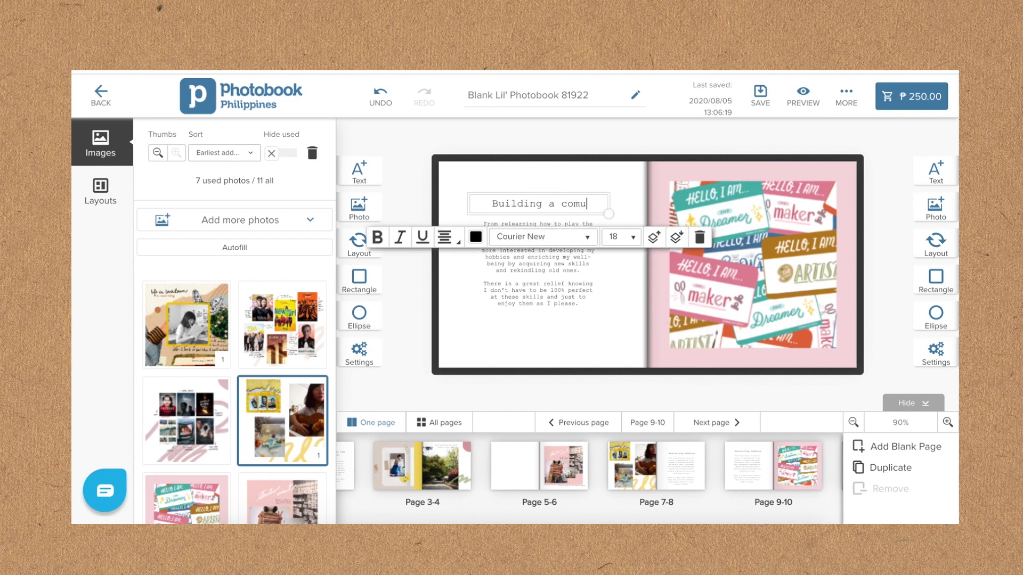
pyautogui.press('BackSpace')
pyautogui.write('munity')
# Replace the body text with a paragraph starting "One of the better things that came out of this time at home" and ending "building a community for creatives.".
pyautogui.click(516, 280)
pyautogui.doubleClick(594, 263)
pyautogui.hotkey('ctrl', 'a')
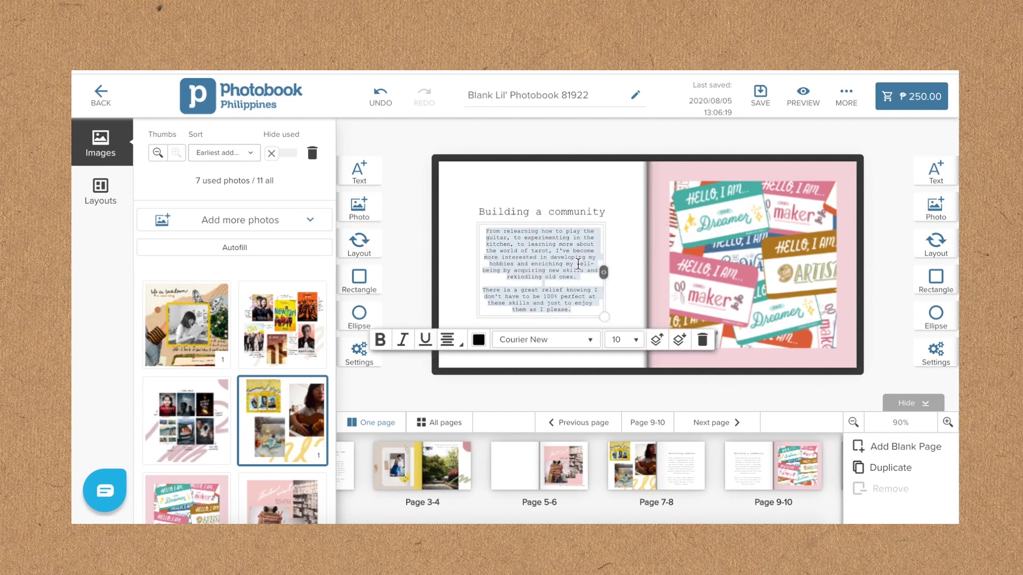
pyautogui.write('One of the better things that came out of this time at home is')
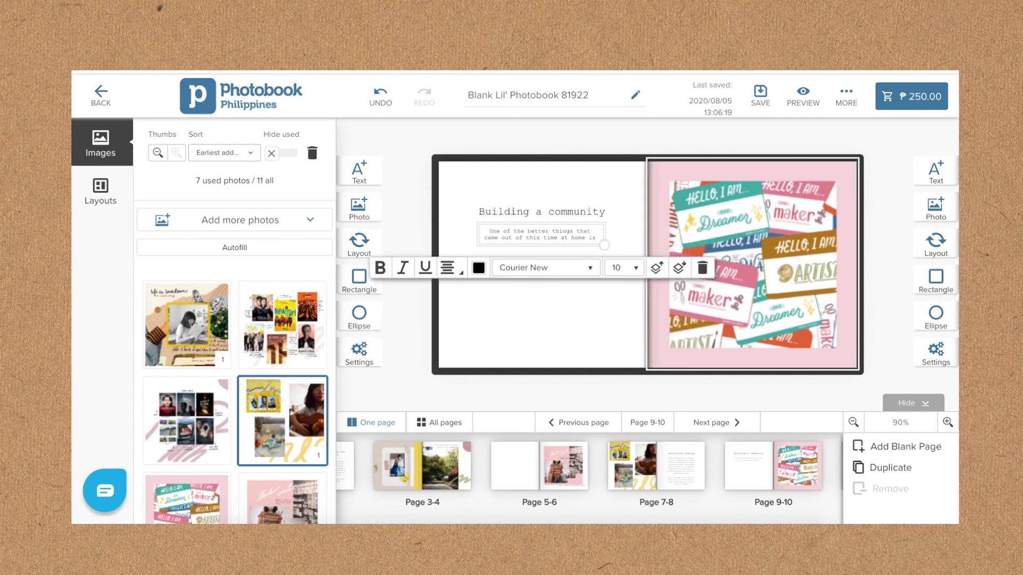
pyautogui.write(' getting to *really* work on my goals and transitio')
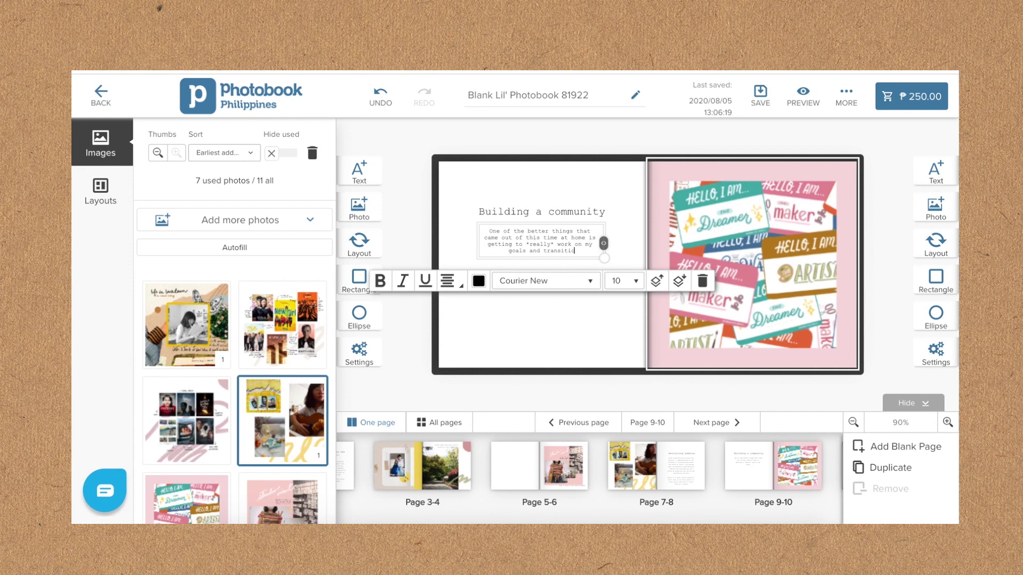
pyautogui.write('n to building a community for creatives.')
pyautogui.press('Return')
pyautogui.write('I launched my Patre')
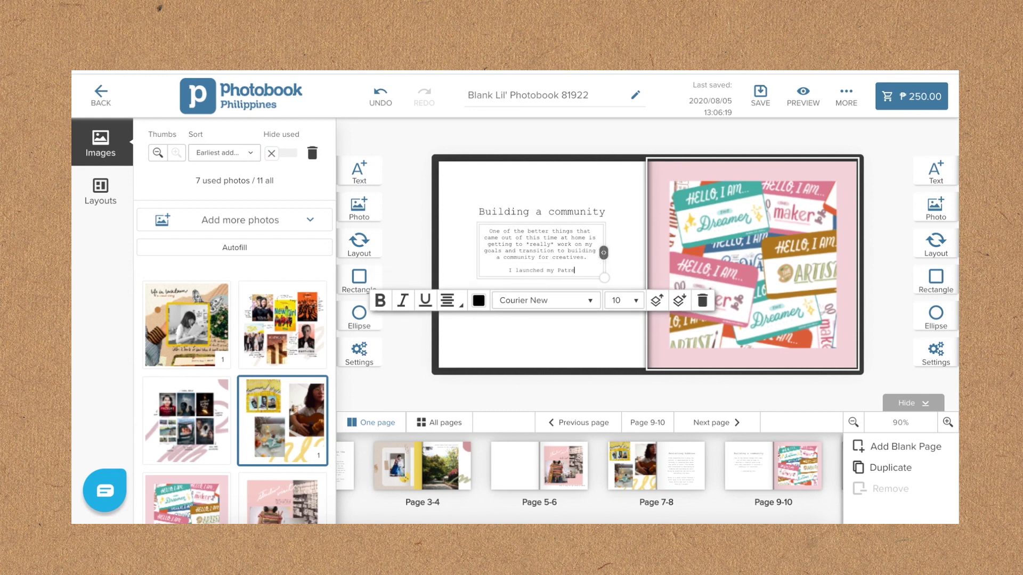
pyautogui.write('on at the end of June, as well as an online community on Instag')
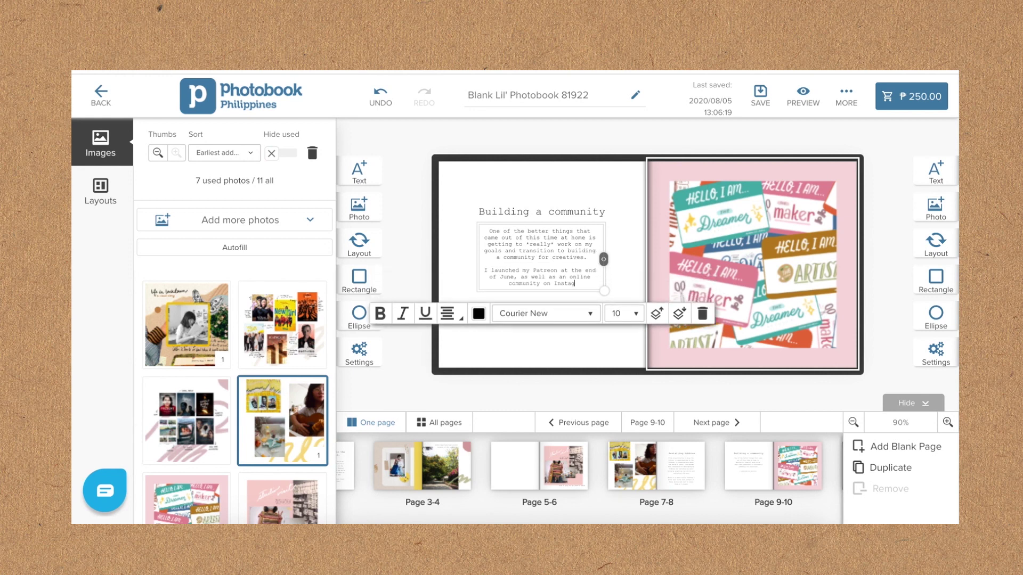
pyautogui.write("ram called @alwaysbecreating.art. I'm excited to see these")
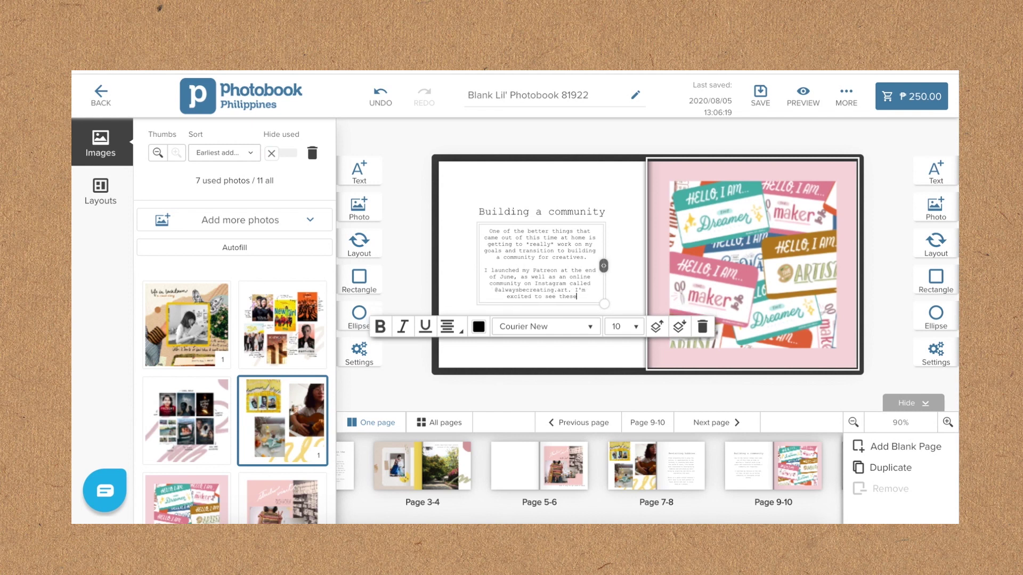
pyautogui.write(' grow in the next few months and years.')
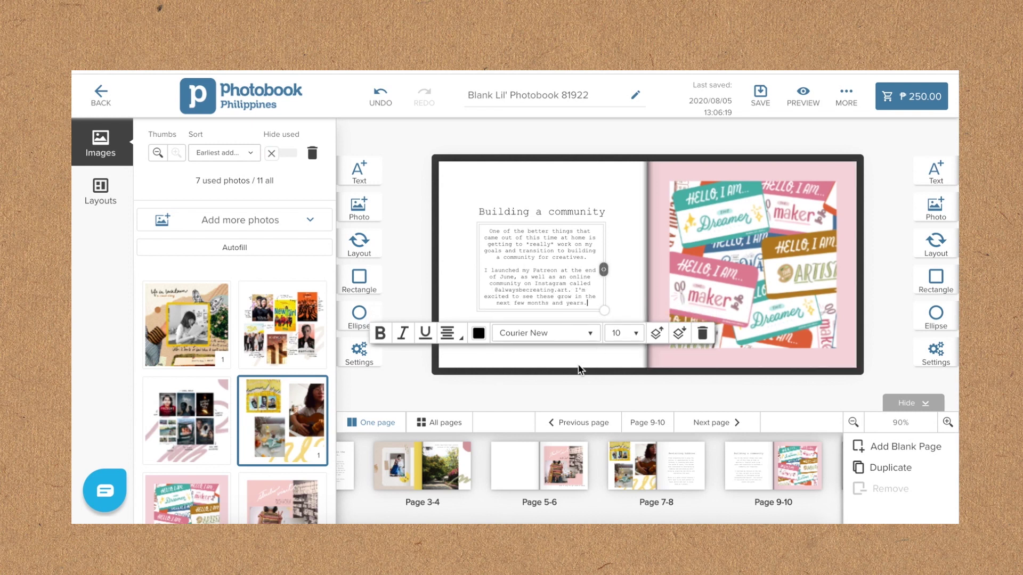
# On pages 11-12, remove the right photo placeholder and place the doodle quote collage on the left page.
pyautogui.click(711, 422)
pyautogui.click(742, 271)
pyautogui.press('Delete')
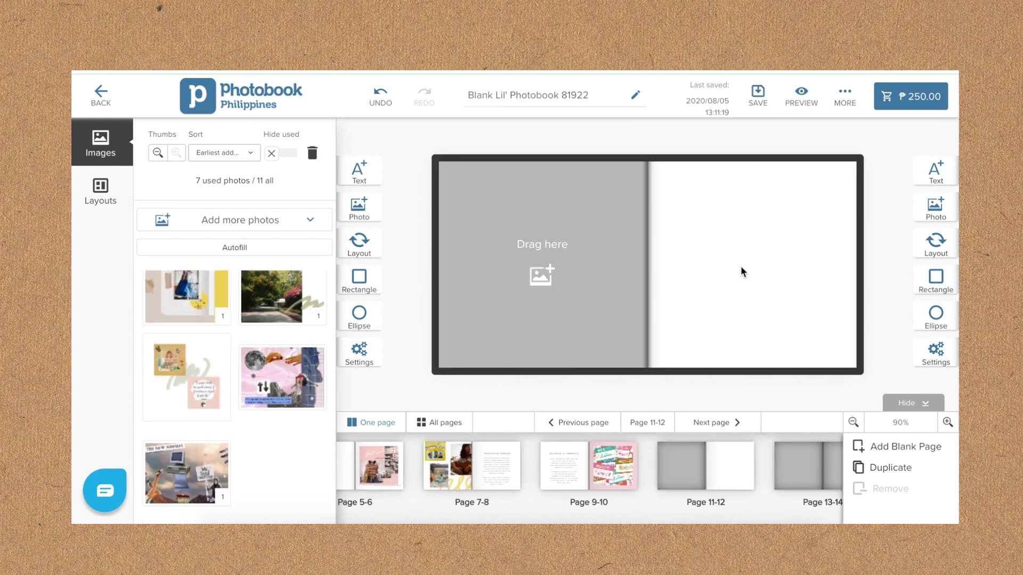
pyautogui.moveTo(205, 415); pyautogui.dragTo(529, 300)
# Copy the "Building a community" heading and text from pages 9-10 onto the blank right page of pages 11-12.
pyautogui.click(570, 459)
pyautogui.click(565, 216)
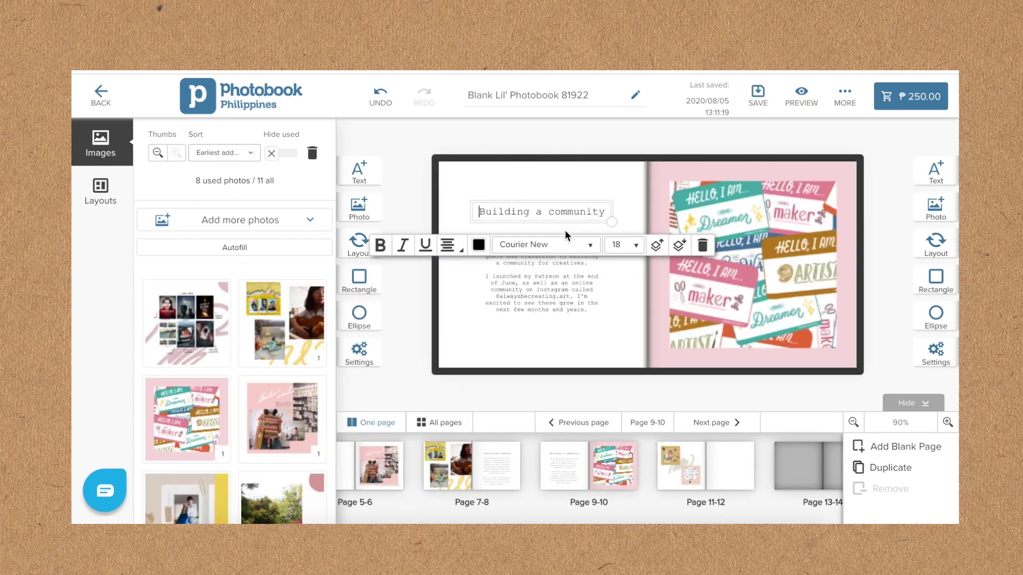
pyautogui.keyDown('shift'); pyautogui.click(559, 298); pyautogui.keyUp('shift')
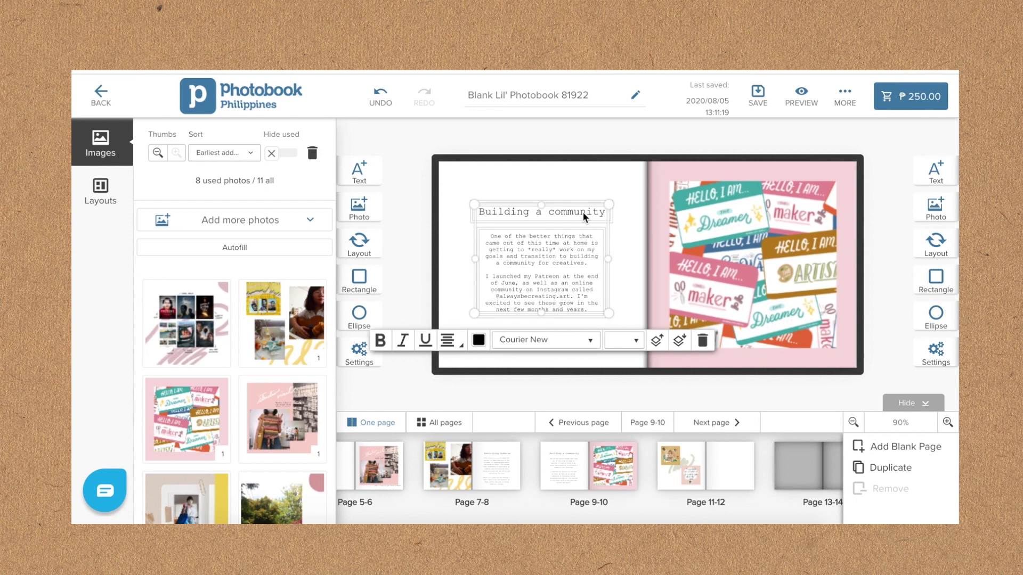
pyautogui.click(735, 475)
pyautogui.hotkey('ctrl', 'v')
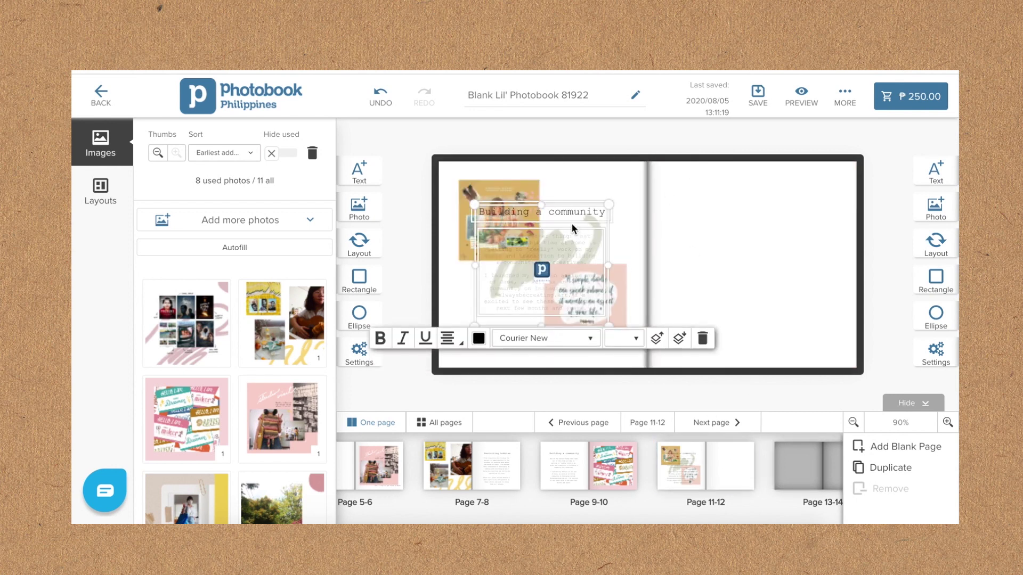
pyautogui.moveTo(599, 211); pyautogui.dragTo(801, 210)
# Change the pasted heading on pages 11-12 to "Connections and conversations".
pyautogui.doubleClick(779, 205)
pyautogui.write('Connections and conversations')
pyautogui.click(783, 219)
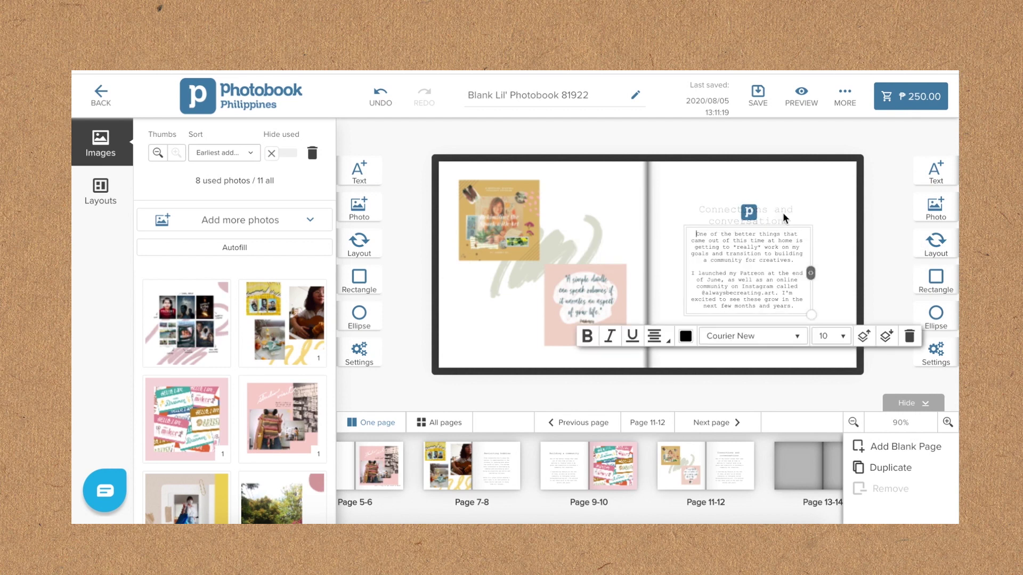
# Replace the body text with a paragraph starting "I love talking to people even if I'm such an introvert" about chatting with Mabuhai Maxima and The Stationery Cafe.
pyautogui.doubleClick(779, 277)
pyautogui.write("I love talking to people even if I'm such an i")
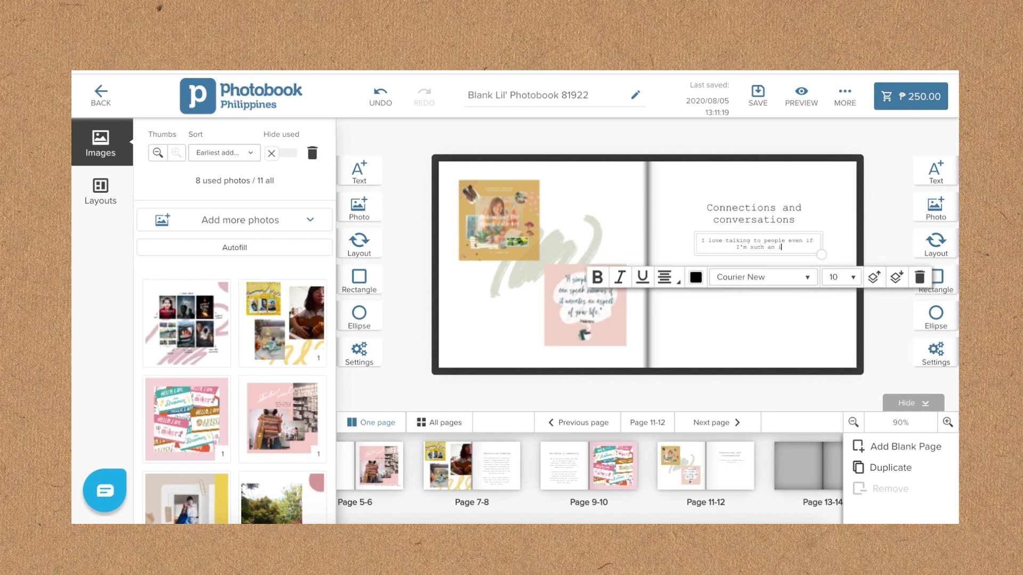
pyautogui.write('ntrovert-so it was gre')
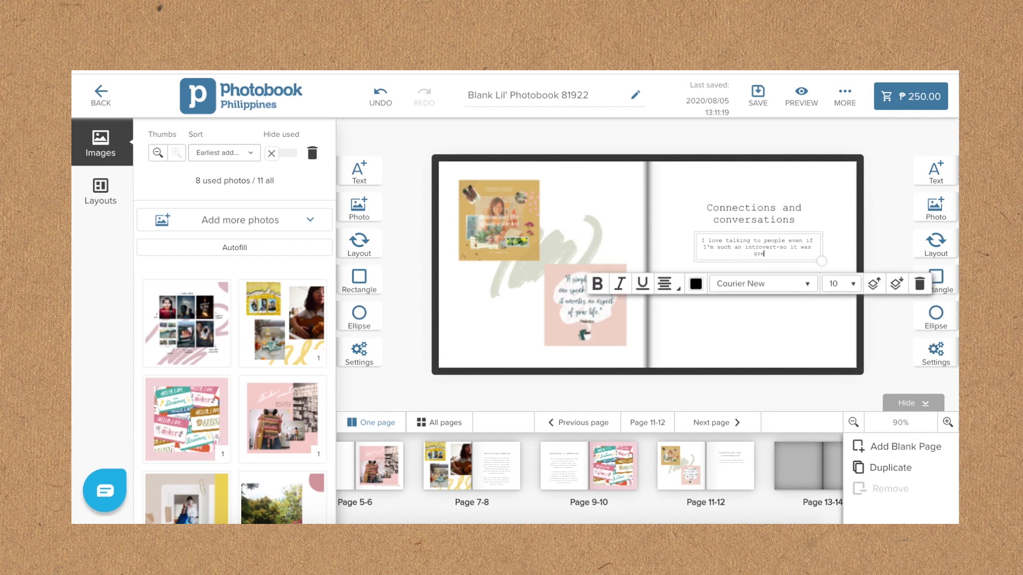
pyautogui.write('at to be able to chat with Meann of Mabuhai Maxima and April of The Stationer')
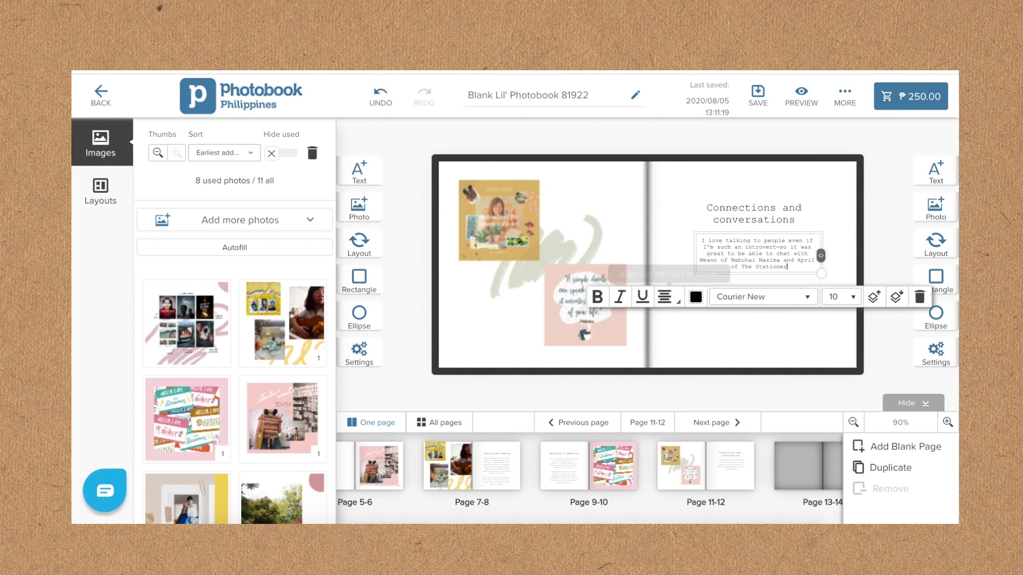
pyautogui.write('y Cafe about my passion for art and journey as an artist and author.')
pyautogui.click(868, 223)
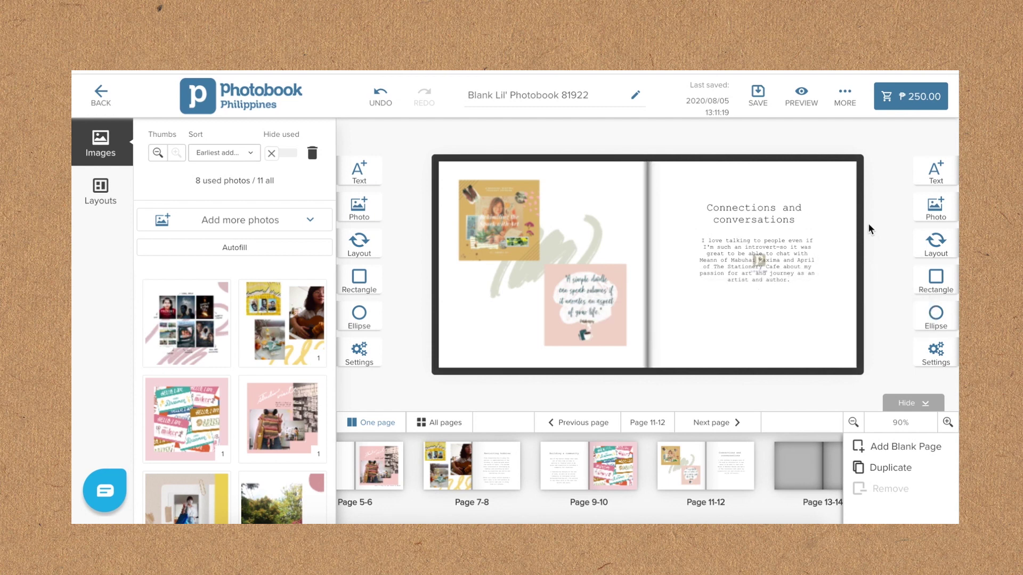
# Add a second paragraph to the "Connections and conversations" body text, starting "In a world where online content has become more prevalent than ever", about loving podcasts.
pyautogui.click(807, 238)
pyautogui.press('Return')
pyautogui.press('Return')
pyautogui.write('In a world where online content has become more prevalent than e')
pyautogui.press('BackSpace')
pyautogui.write('than ever.')
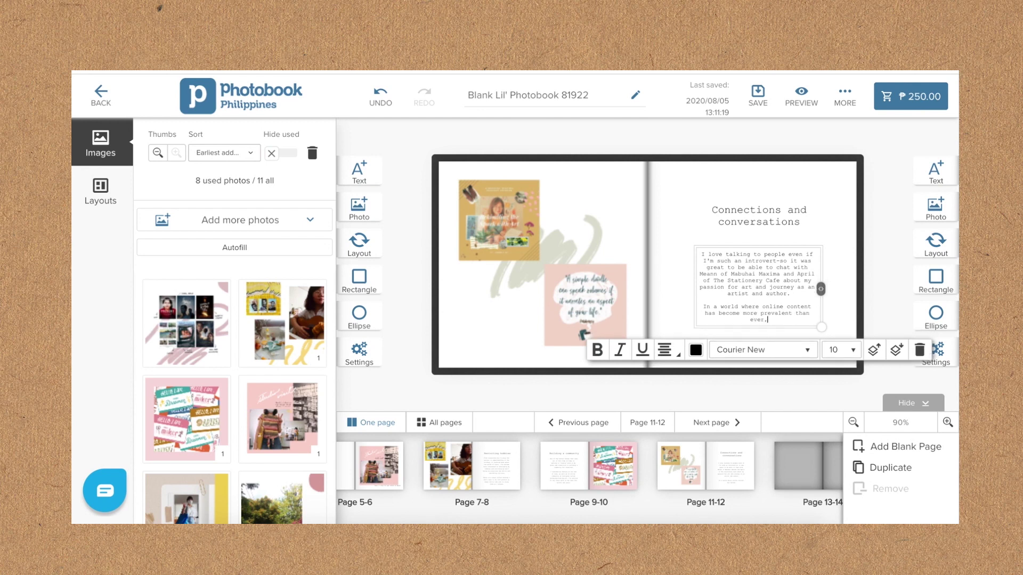
pyautogui.write('re one of th')
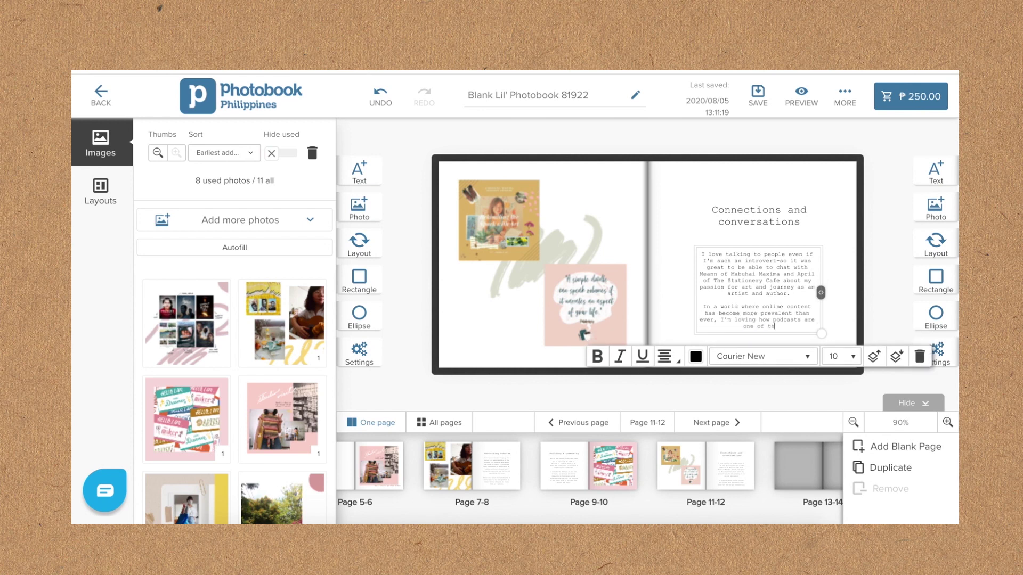
pyautogui.write(' content I really enjoy consuming.')
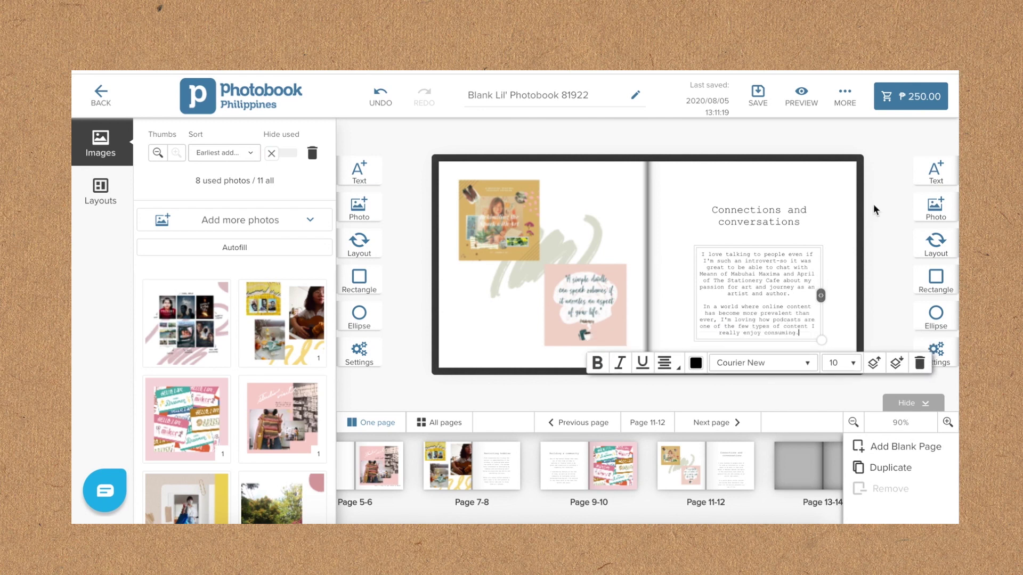
pyautogui.click(767, 218)
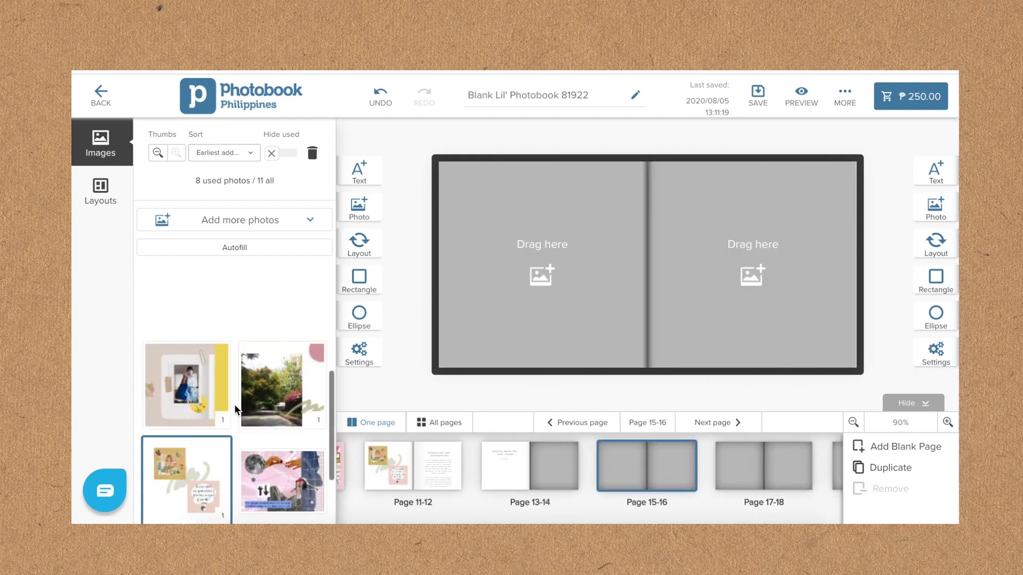
# On pages 15-16, place the TV series collage on the left page and the film poster collage on the right page.
pyautogui.scroll(-2, 234, 404)
pyautogui.moveTo(259, 341); pyautogui.dragTo(580, 293)
pyautogui.moveTo(228, 439); pyautogui.dragTo(715, 288)
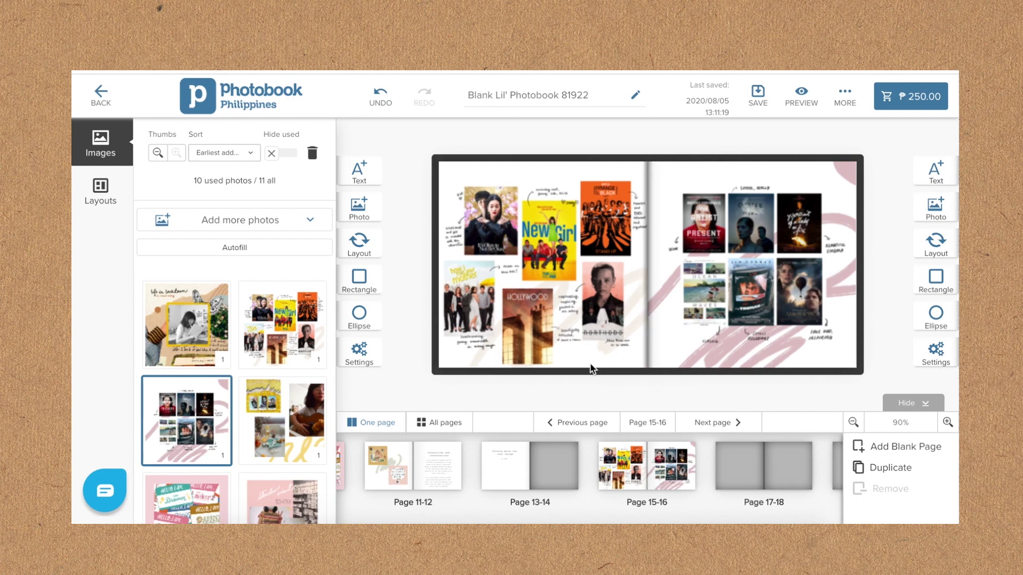
pyautogui.click(490, 458)
pyautogui.click(561, 214)
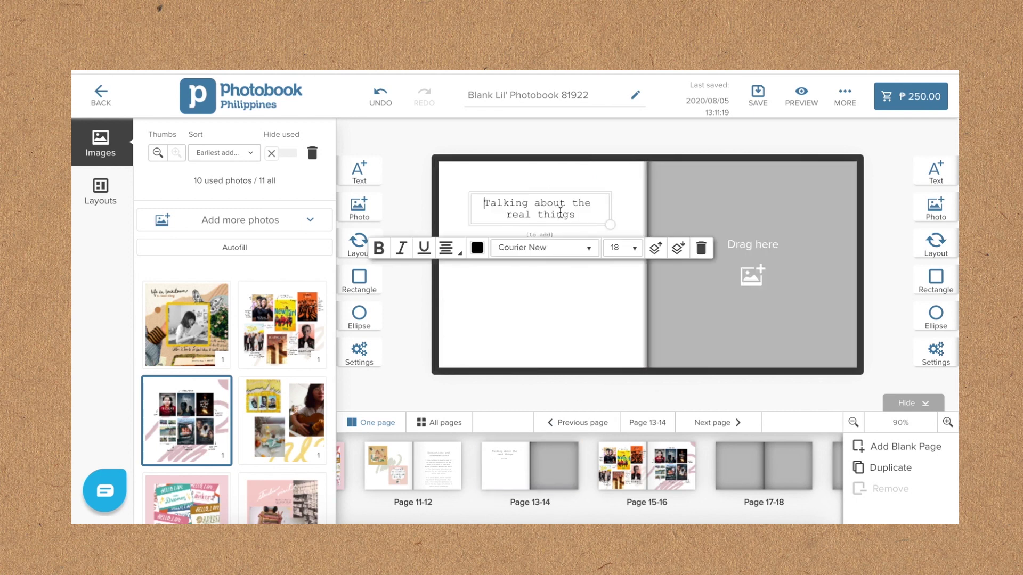
pyautogui.hscroll(-10, 475, 478)
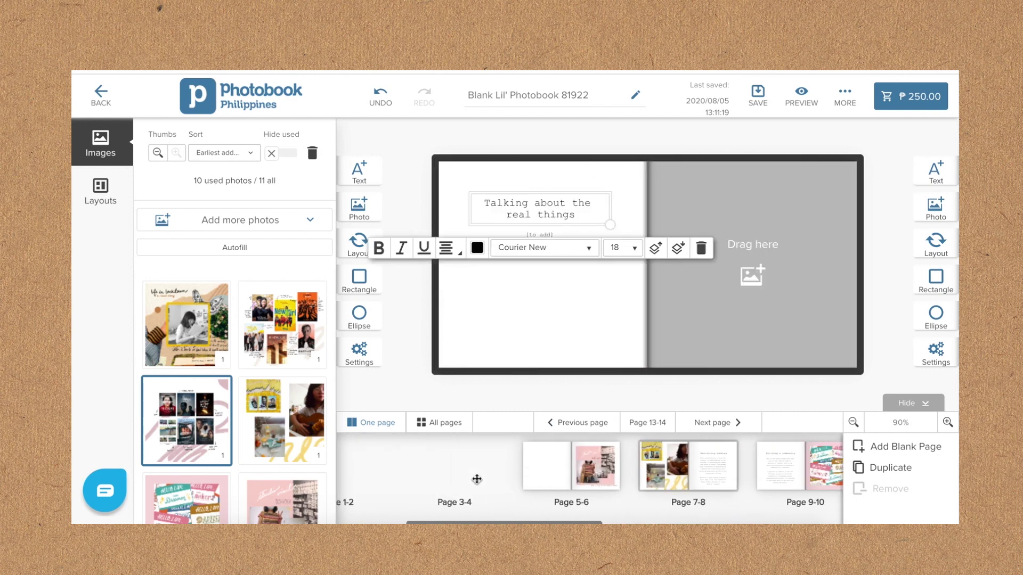
pyautogui.click(618, 463)
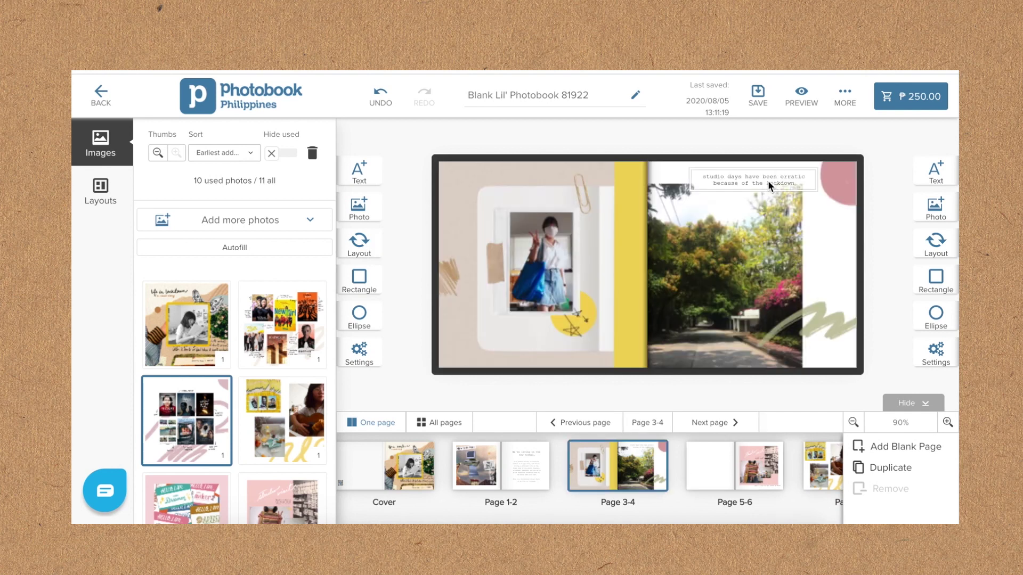
pyautogui.click(767, 180)
pyautogui.click(766, 471)
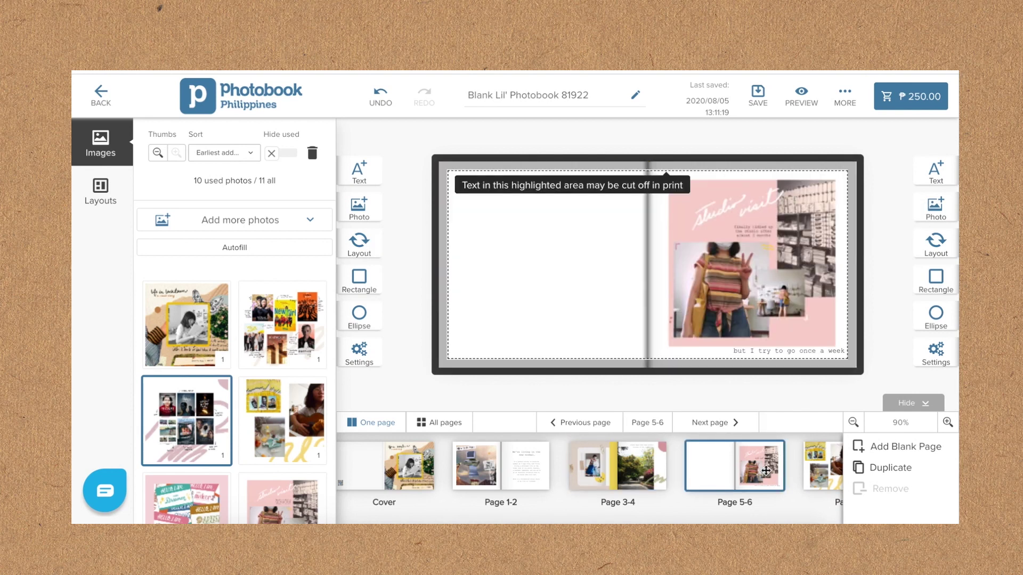
# Copy the "We're living in the new normal." heading and body text from pages 1-2 onto the blank left page of pages 5-6.
pyautogui.click(501, 466)
pyautogui.click(770, 290)
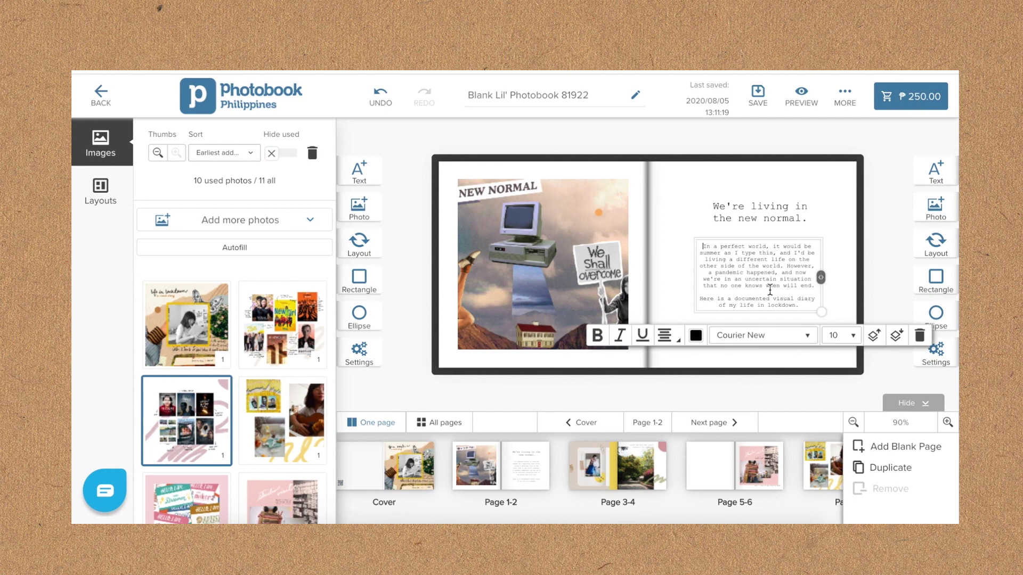
pyautogui.keyDown('shift'); pyautogui.click(773, 206); pyautogui.keyUp('shift')
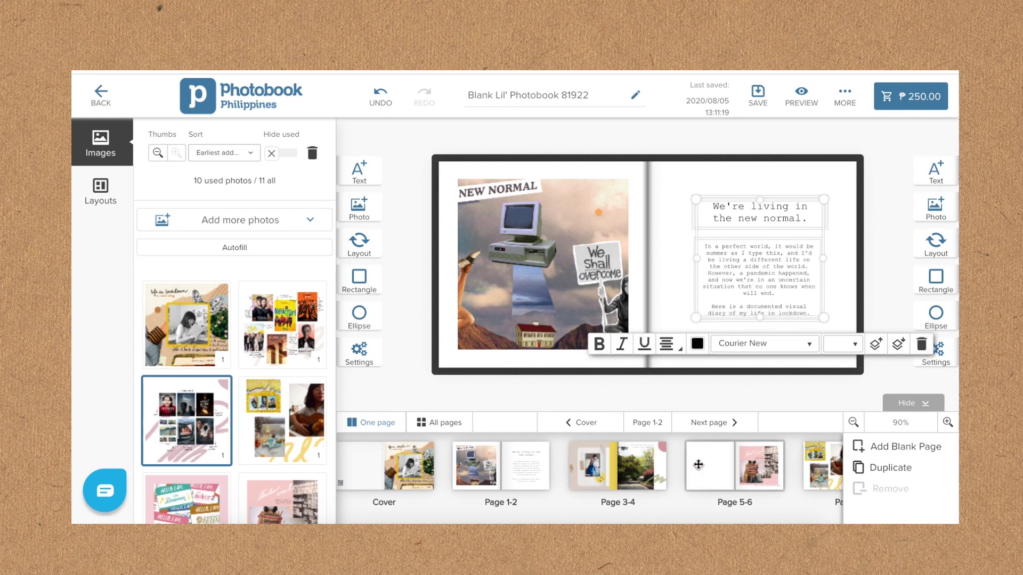
pyautogui.moveTo(691, 463); pyautogui.dragTo(713, 461)
pyautogui.moveTo(765, 229); pyautogui.dragTo(549, 232)
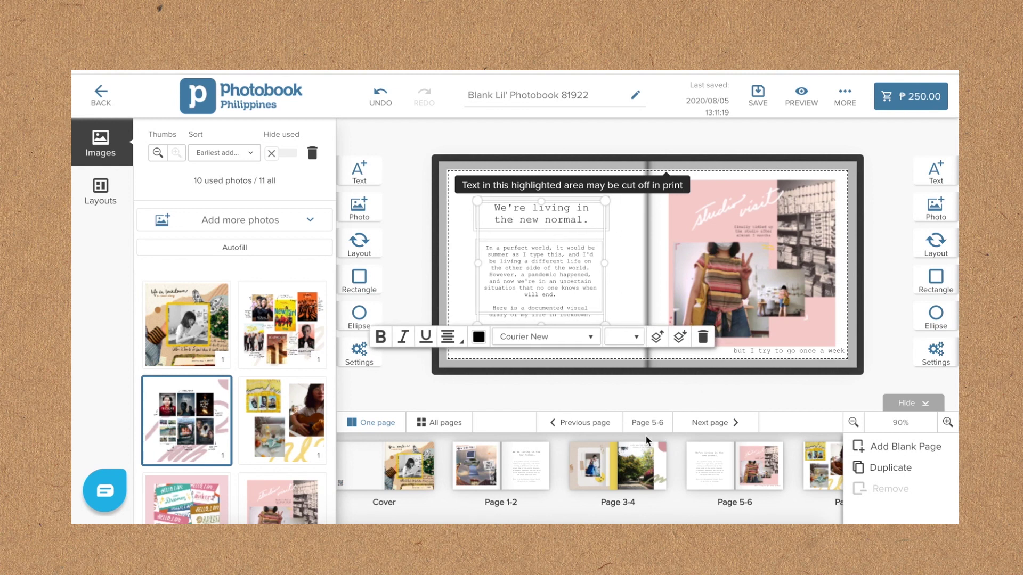
# Copy the studio days caption from pages 3-4 onto the right page of pages 15-16 and change it to "films roundup".
pyautogui.click(624, 453)
pyautogui.click(782, 186)
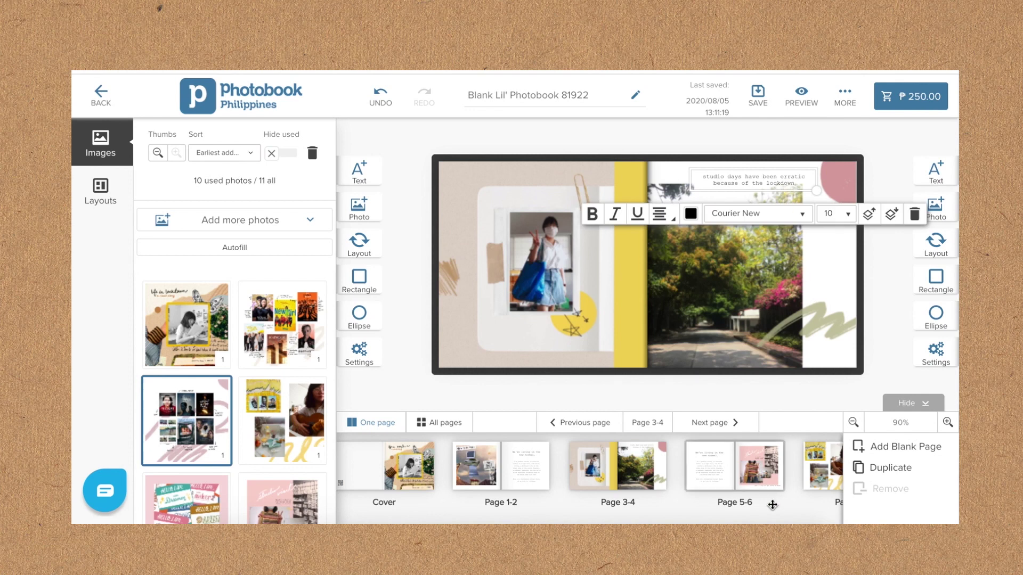
pyautogui.scroll(-10, 772, 507)
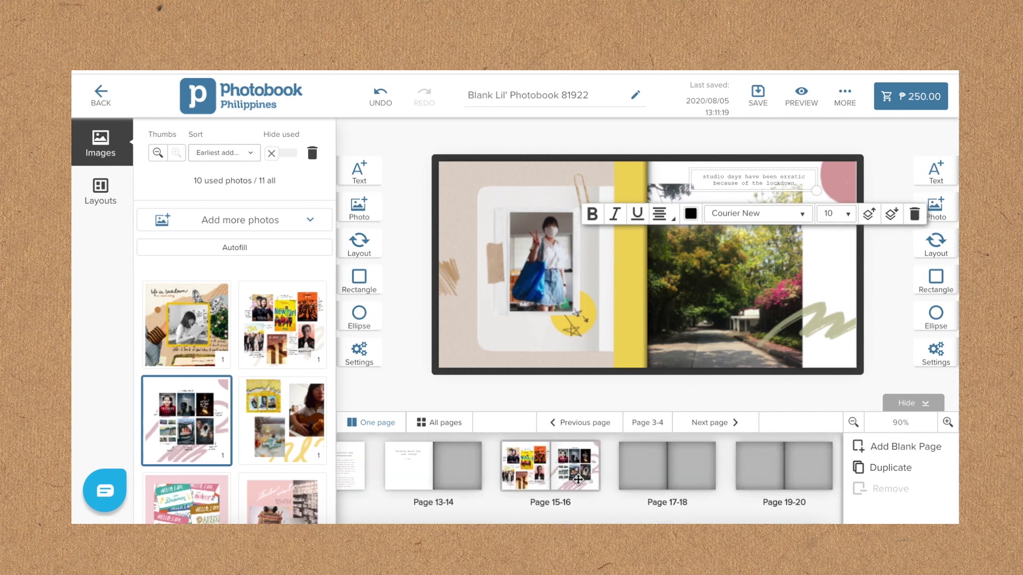
pyautogui.click(550, 465)
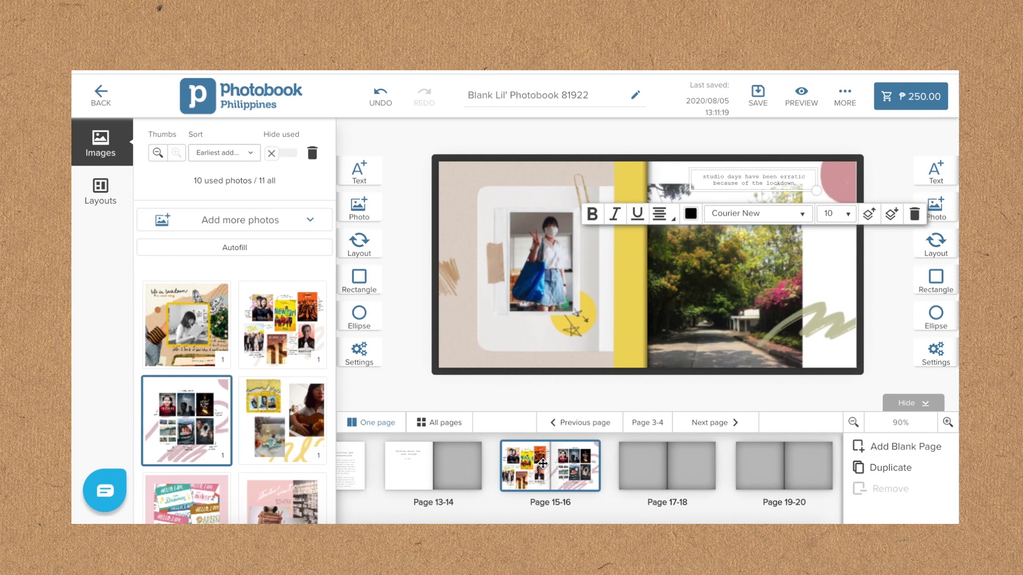
pyautogui.click(715, 178)
pyautogui.hotkey('ctrl', 'a')
pyautogui.write('some of the best')
pyautogui.hotkey('ctrl', 'a')
pyautogui.write(':')
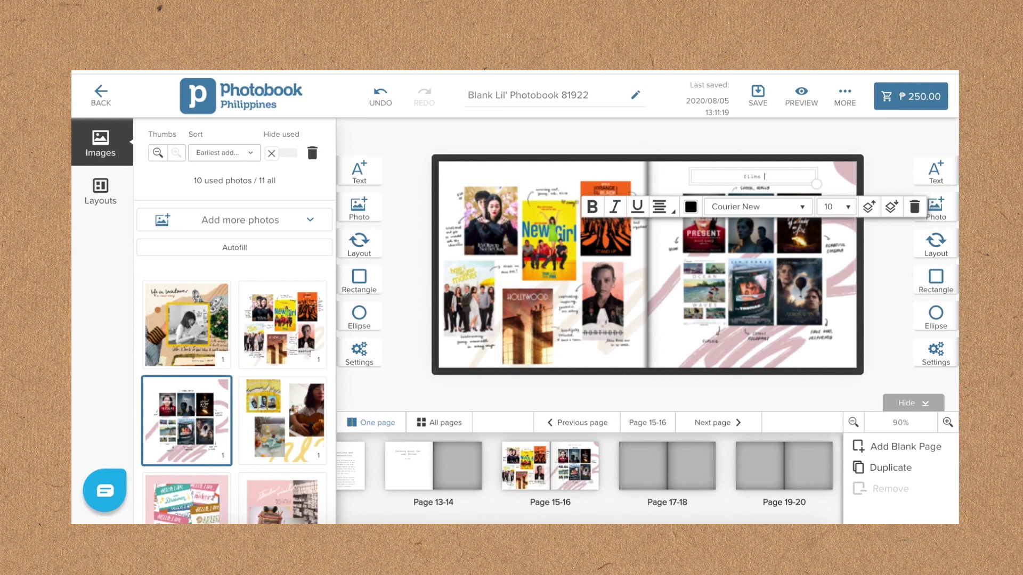
pyautogui.click(616, 165)
# Duplicate the films caption, change the copy to "series roundup" and place it at the top of the left page.
pyautogui.click(748, 181)
pyautogui.hotkey('ctrl', 'a')
pyautogui.write('serie')
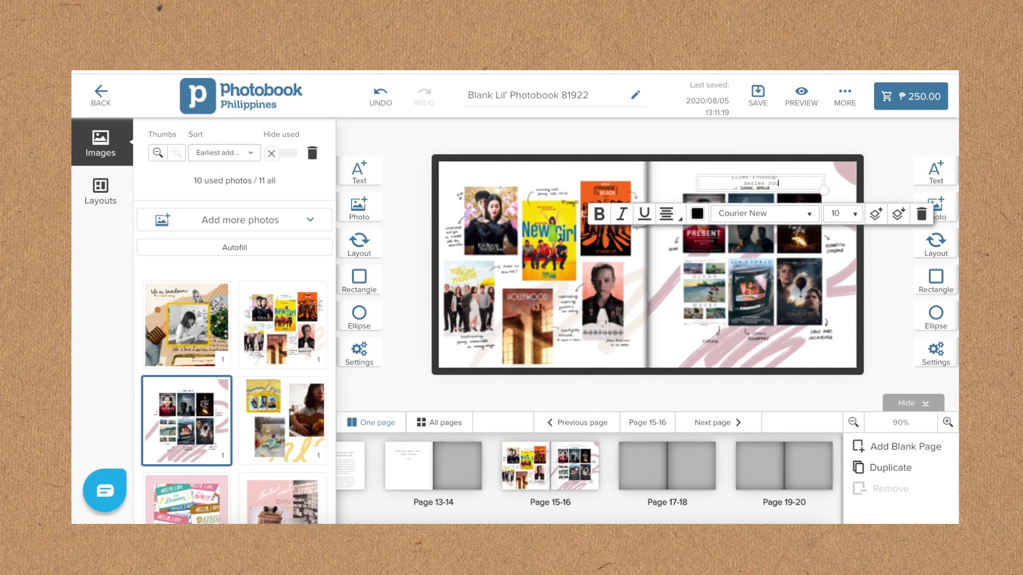
pyautogui.click(671, 171)
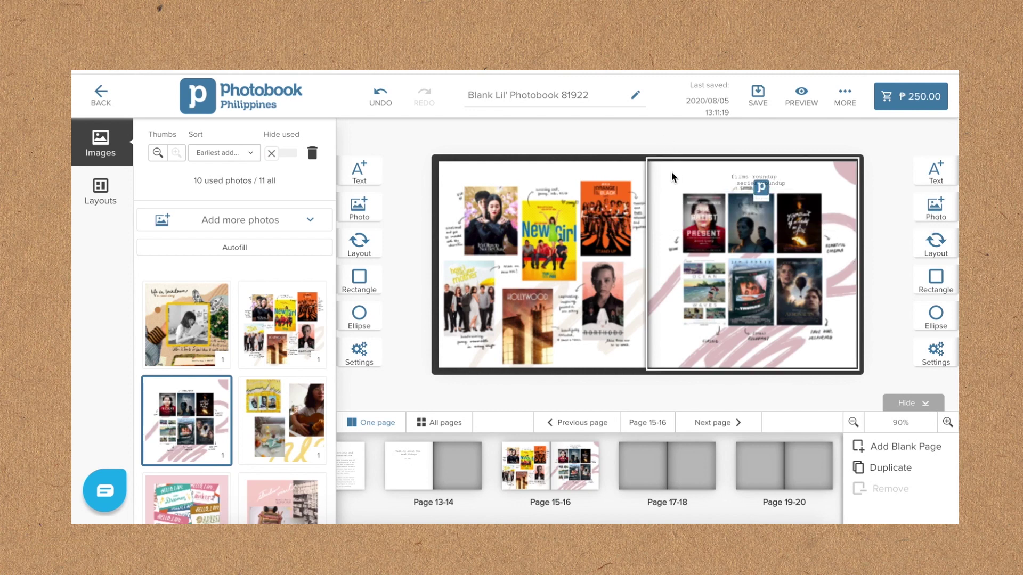
pyautogui.click(717, 184)
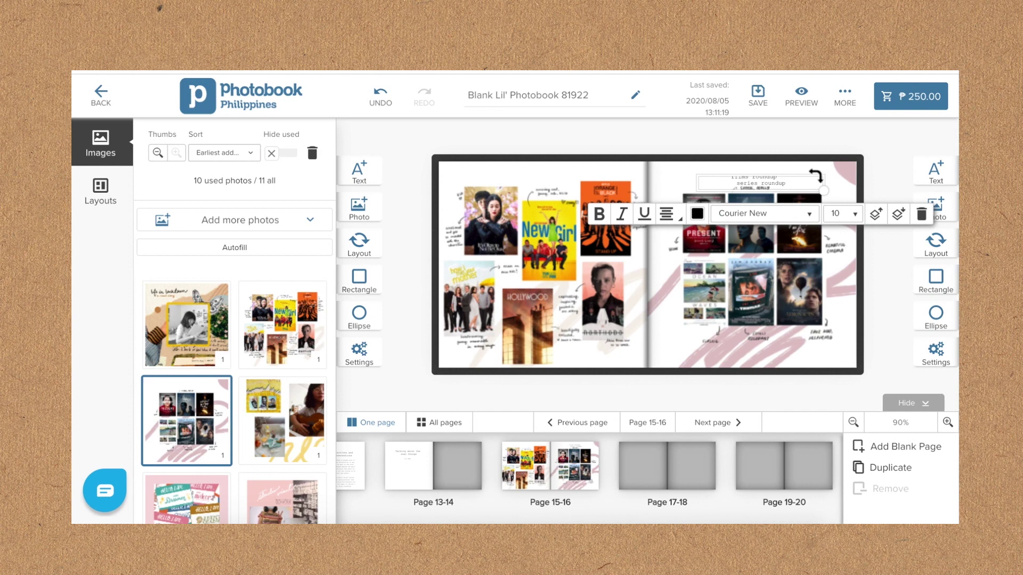
pyautogui.moveTo(774, 191); pyautogui.dragTo(548, 180)
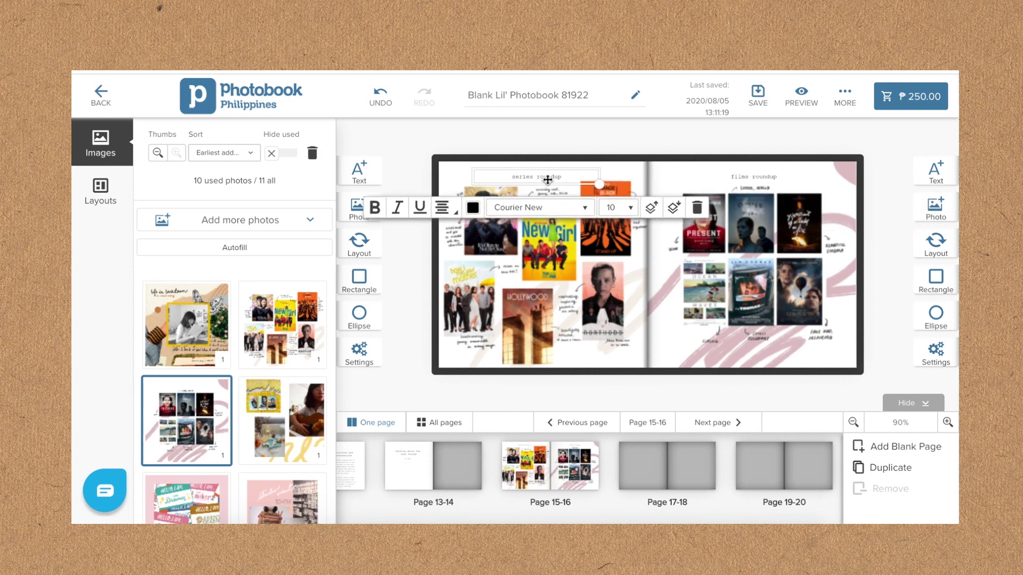
pyautogui.click(620, 401)
# Open pages 17-18 and place the pink collage with the moon and hands on the left page.
pyautogui.click(667, 467)
pyautogui.scroll(-1, 278, 391)
pyautogui.moveTo(278, 391)
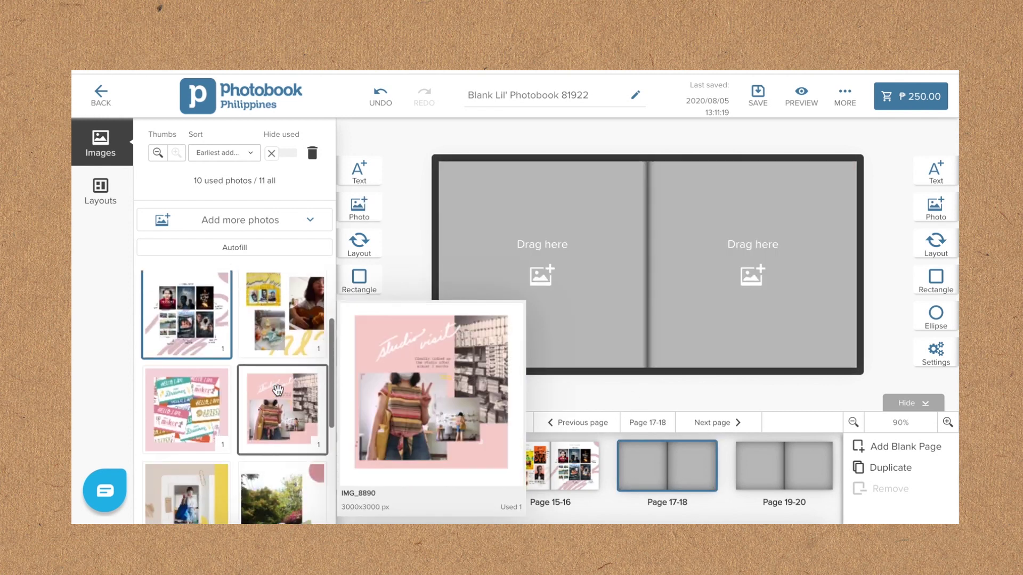
pyautogui.scroll(-2, 278, 390)
pyautogui.moveTo(283, 387); pyautogui.dragTo(618, 259)
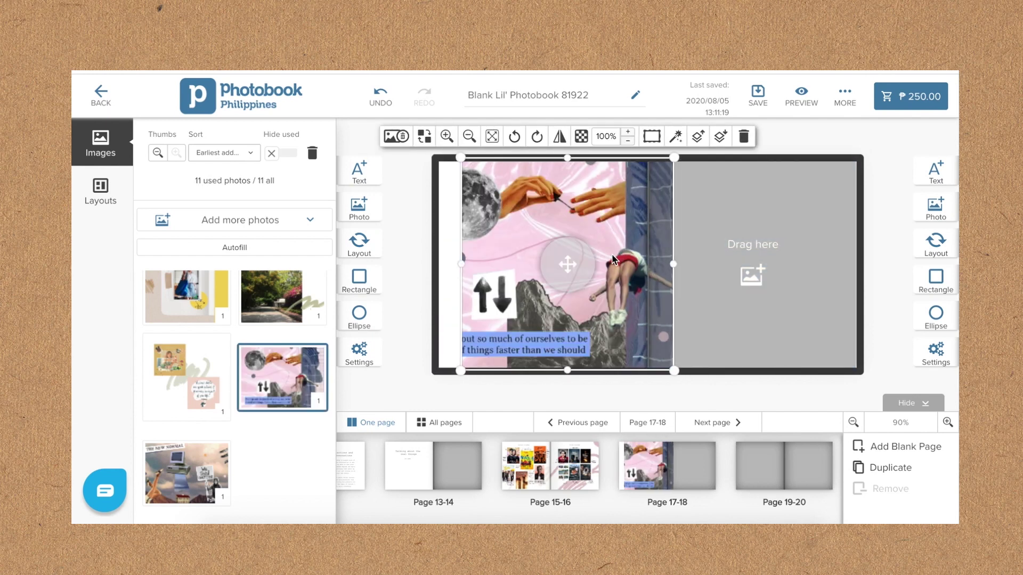
# Try to resize and shift the pink collage so it fills the left page of pages 17-18.
pyautogui.moveTo(460, 158); pyautogui.dragTo(436, 155)
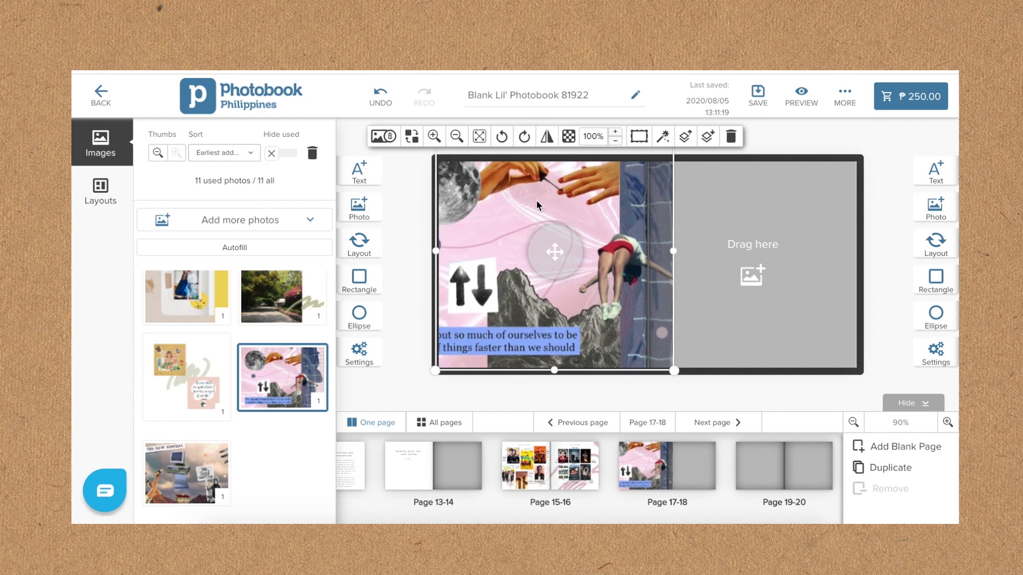
pyautogui.moveTo(555, 252); pyautogui.dragTo(549, 277)
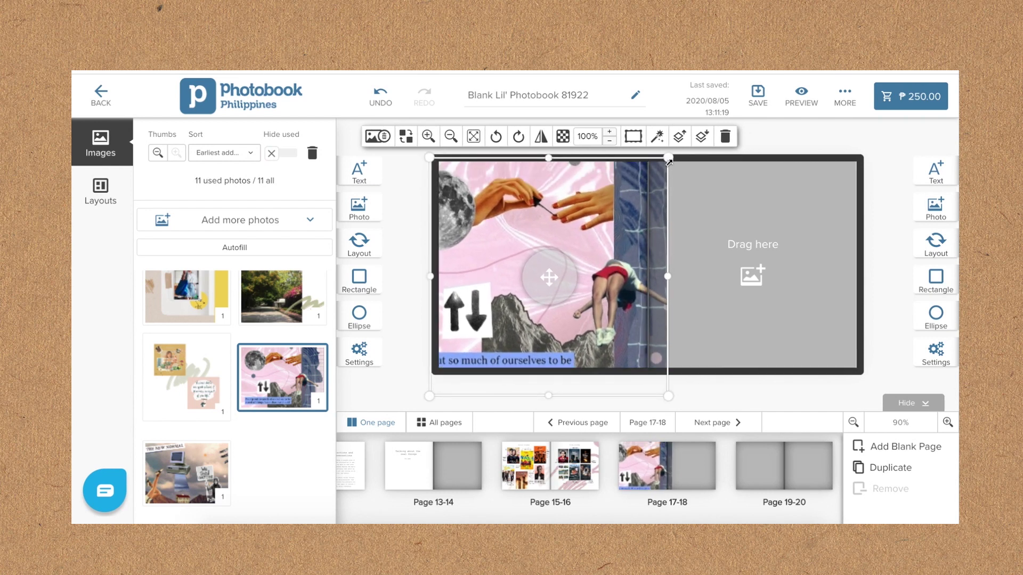
pyautogui.moveTo(669, 160); pyautogui.dragTo(649, 180)
pyautogui.moveTo(614, 216); pyautogui.dragTo(620, 190)
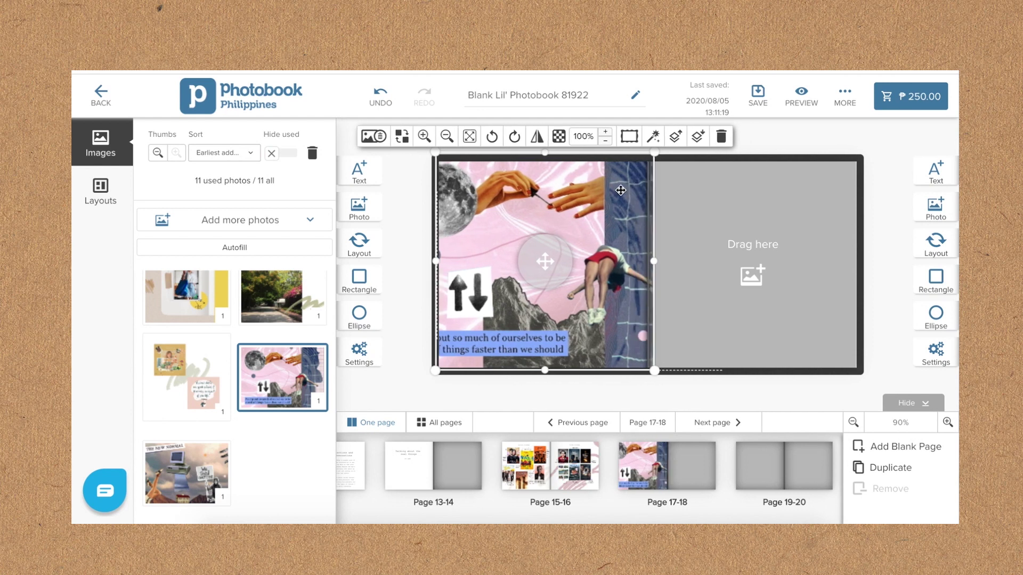
# Delete the cropped pink collage and place it again as an uncropped landscape image centred on the left page.
pyautogui.press('Delete')
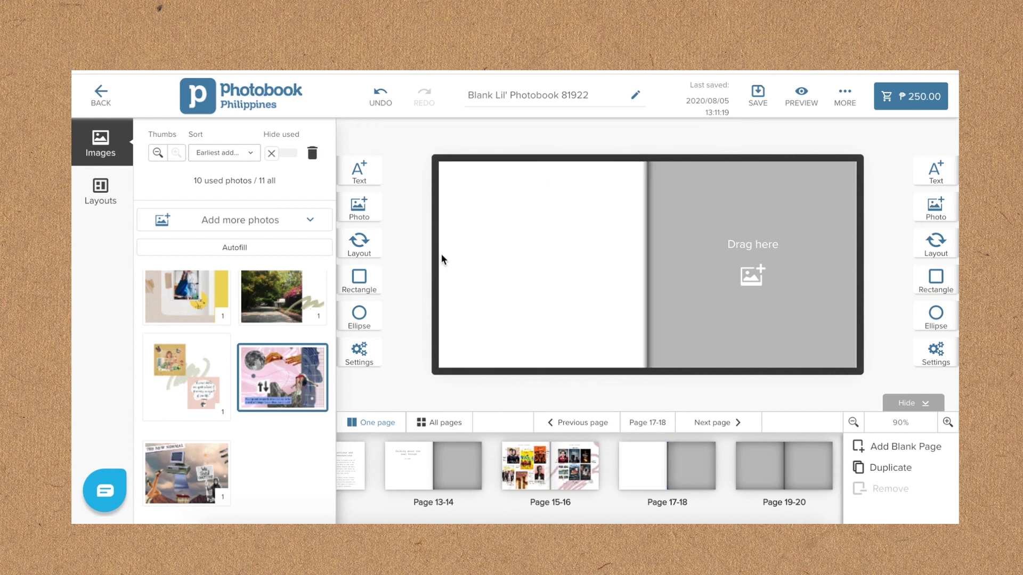
pyautogui.moveTo(259, 376); pyautogui.dragTo(502, 257)
pyautogui.moveTo(285, 378); pyautogui.dragTo(559, 256)
pyautogui.moveTo(598, 299)
pyautogui.mouseDown()
pyautogui.moveTo(636, 324)
pyautogui.moveTo(605, 287)
pyautogui.mouseUp()
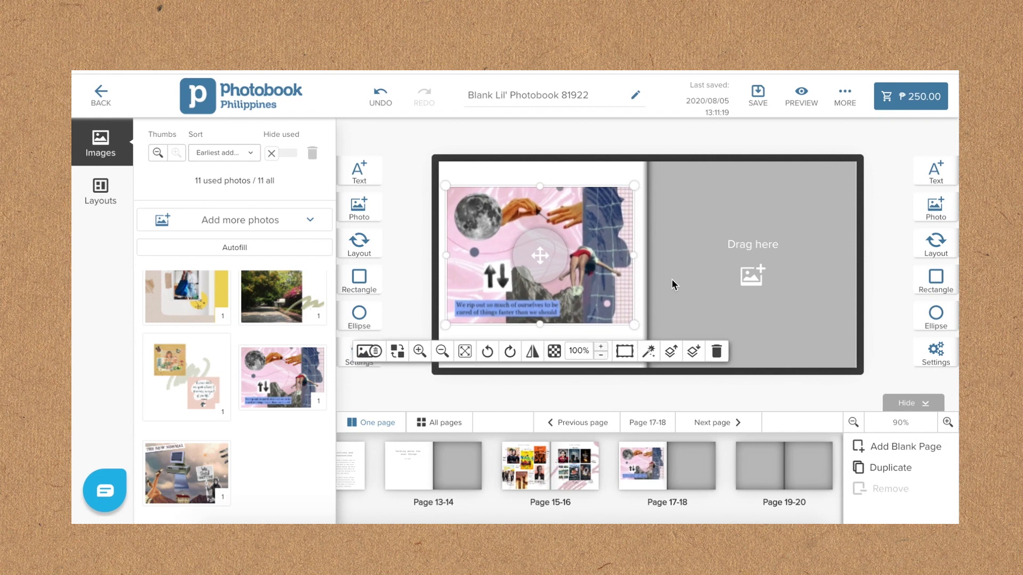
pyautogui.click(687, 287)
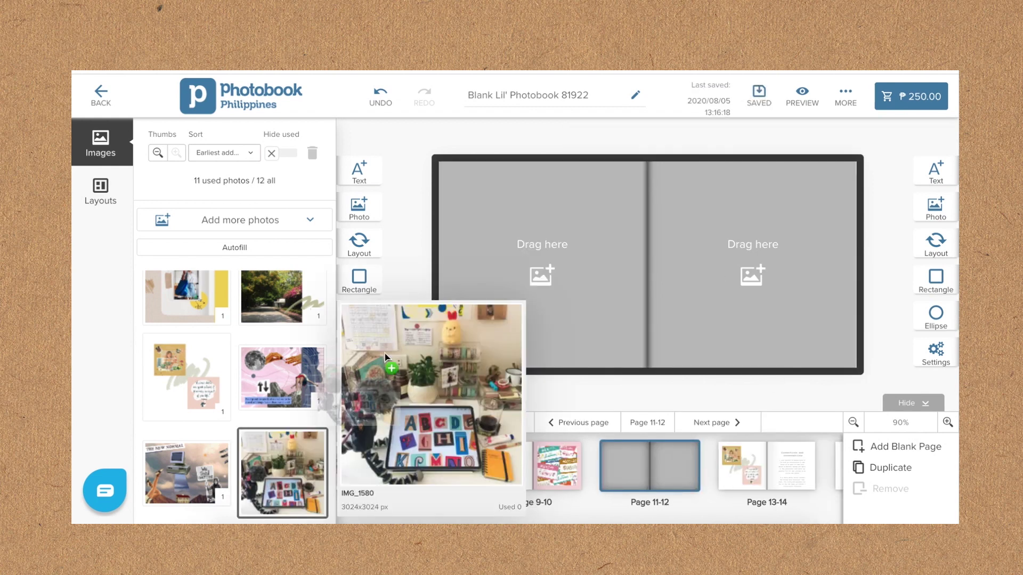
# On the blank pages 11-12, place the desk photo with the lettering tablet on the left page and remove the right photo placeholder.
pyautogui.moveTo(282, 471); pyautogui.dragTo(519, 274)
pyautogui.click(794, 219)
pyautogui.press('Delete')
# Copy the "Building a community" heading and body text from pages 9-10 onto the right page beside the desk photo.
pyautogui.click(529, 454)
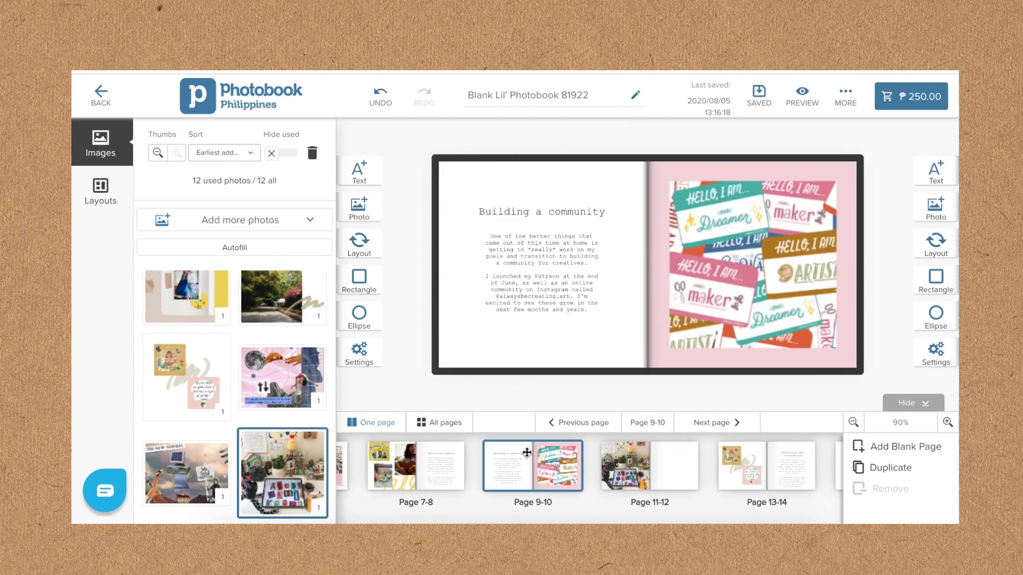
pyautogui.click(579, 216)
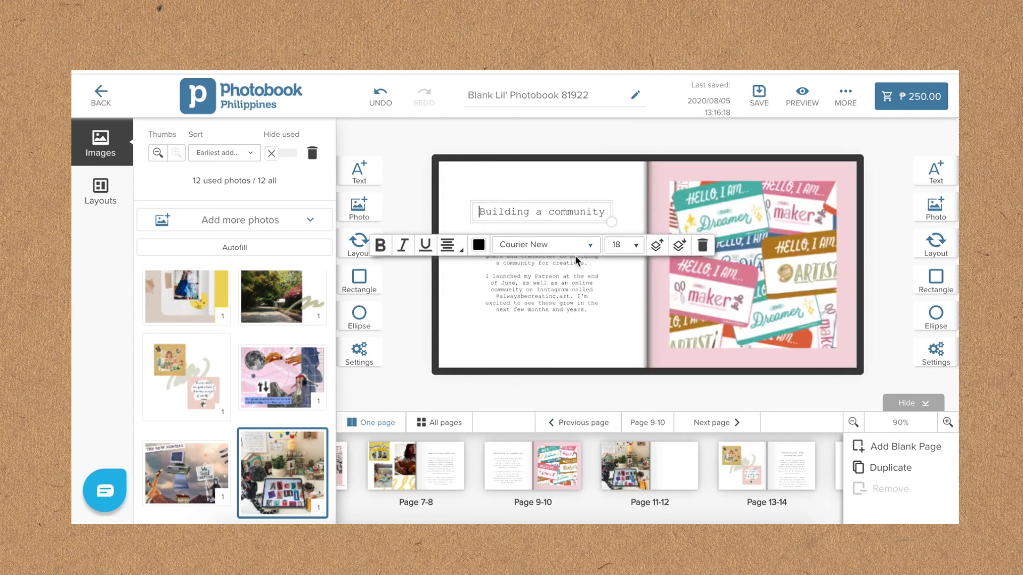
pyautogui.click(573, 287)
pyautogui.click(633, 460)
pyautogui.hotkey('ctrl', 'v')
pyautogui.moveTo(593, 226); pyautogui.dragTo(780, 216)
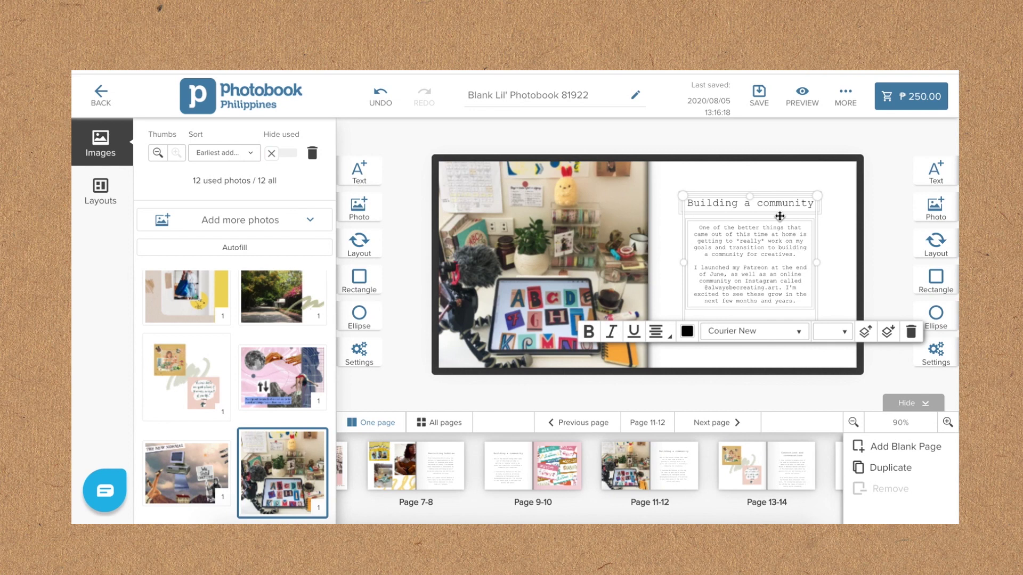
# Change the pasted heading beside the desk photo to "Pausing and pivoting".
pyautogui.doubleClick(768, 204)
pyautogui.hotkey('ctrl', 'a')
pyautogui.write('Paus')
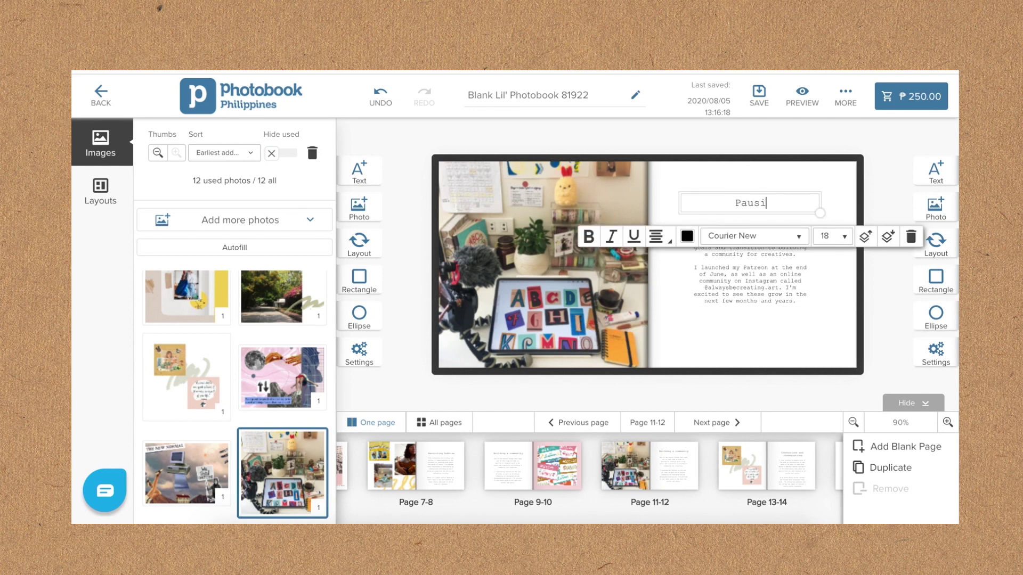
pyautogui.write('ing and pivoting')
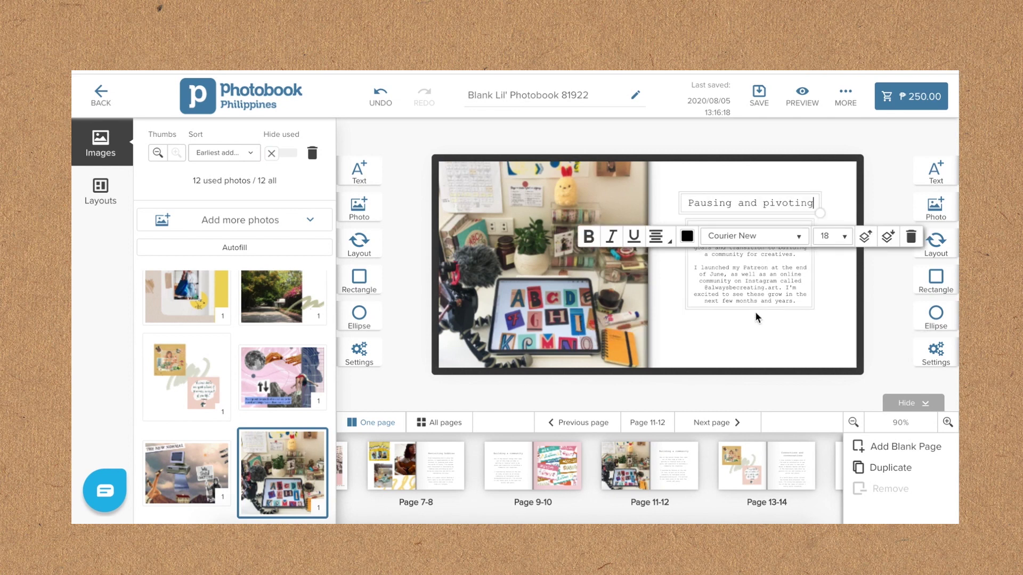
# Replace the body text beside the desk photo with two paragraphs, about Q2-Q4 plans being "thrown out of the window" and rethinking which projects to pause or pivot.
pyautogui.doubleClick(757, 303)
pyautogui.hotkey('ctrl', 'a')
pyautogui.write('Because c')
pyautogui.write('f the pandemic, my Q2-Q4 plans were thrown')
pyautogui.write(' out of the win')
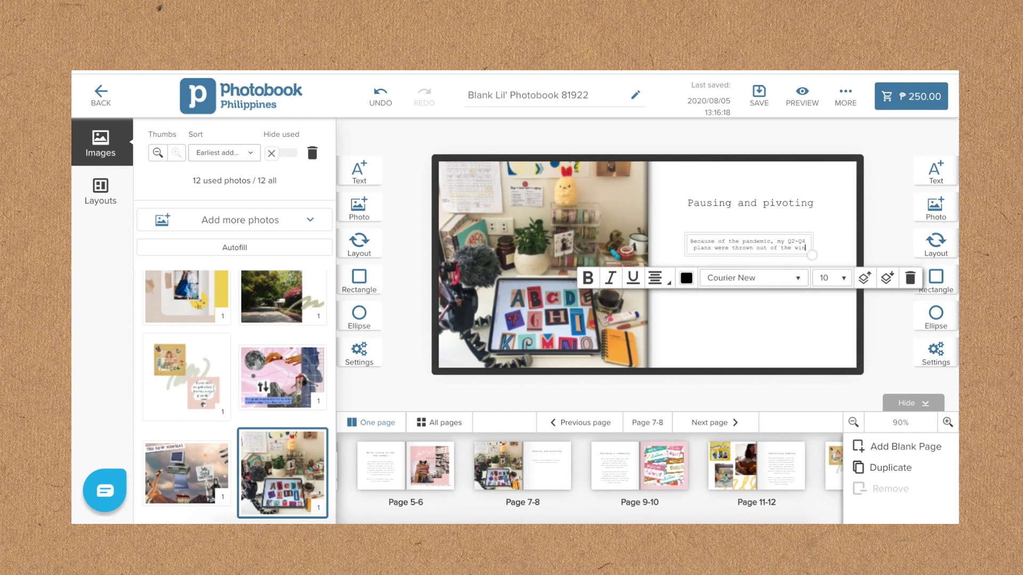
pyautogui.write("dow. Not to say this is bad, but I guess it's a reminder that not everything will turn out the way we want it.")
pyautogui.press('Return')
pyautogui.press('Return')
pyautogui.write("I've had to rethink my projects and figure out which ones needed to pause and which ones were for pivoting. It was hard, but")
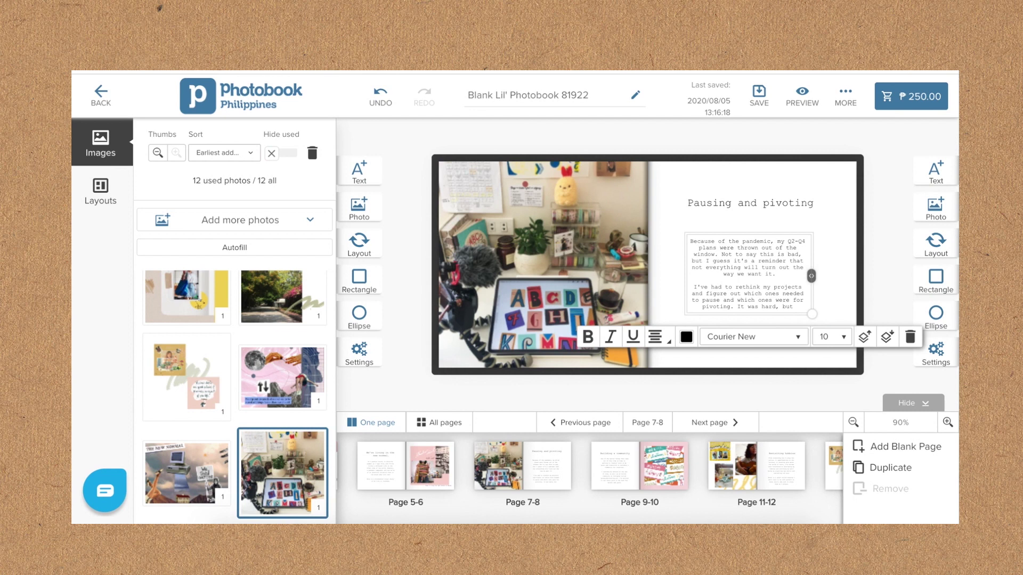
pyautogui.write(' transitions are necessary.')
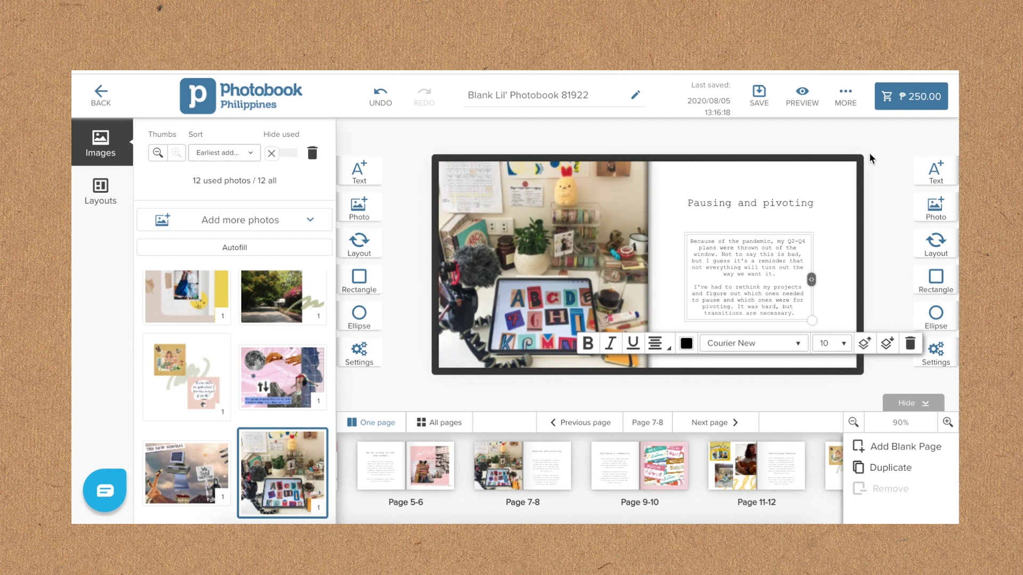
# Move the "Pausing and pivoting" heading and its body text closer together and centre them on the right page.
pyautogui.click(823, 230)
pyautogui.moveTo(778, 263)
pyautogui.mouseDown()
pyautogui.moveTo(792, 251)
pyautogui.moveTo(785, 257)
pyautogui.mouseUp()
pyautogui.moveTo(785, 200); pyautogui.dragTo(793, 213)
pyautogui.click(838, 256)
# Add Untitled_Artwork 4.jpg from the Downloads folder to the project's photos.
pyautogui.click(545, 479)
pyautogui.hscroll(-3, 483, 471)
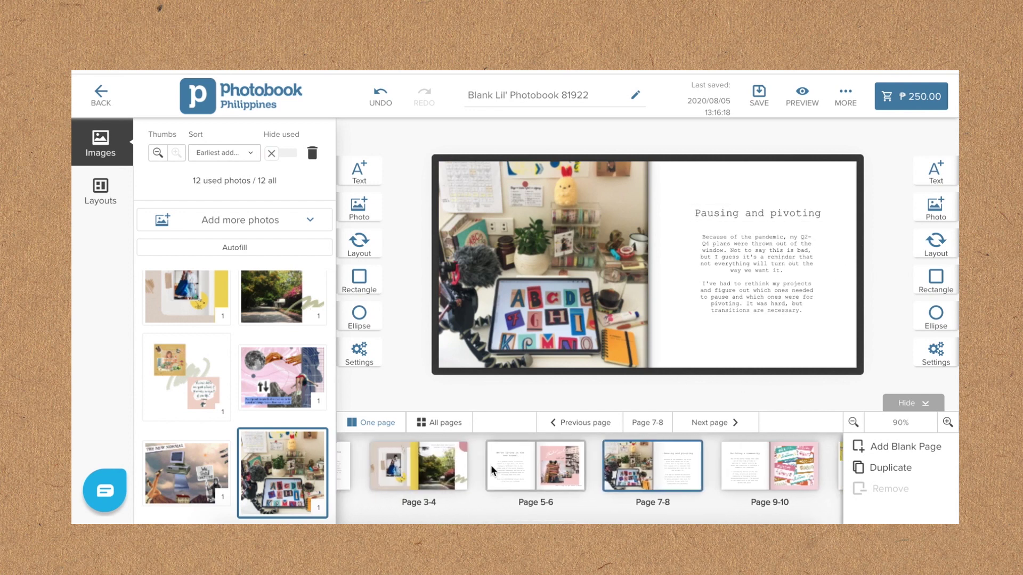
pyautogui.click(228, 518)
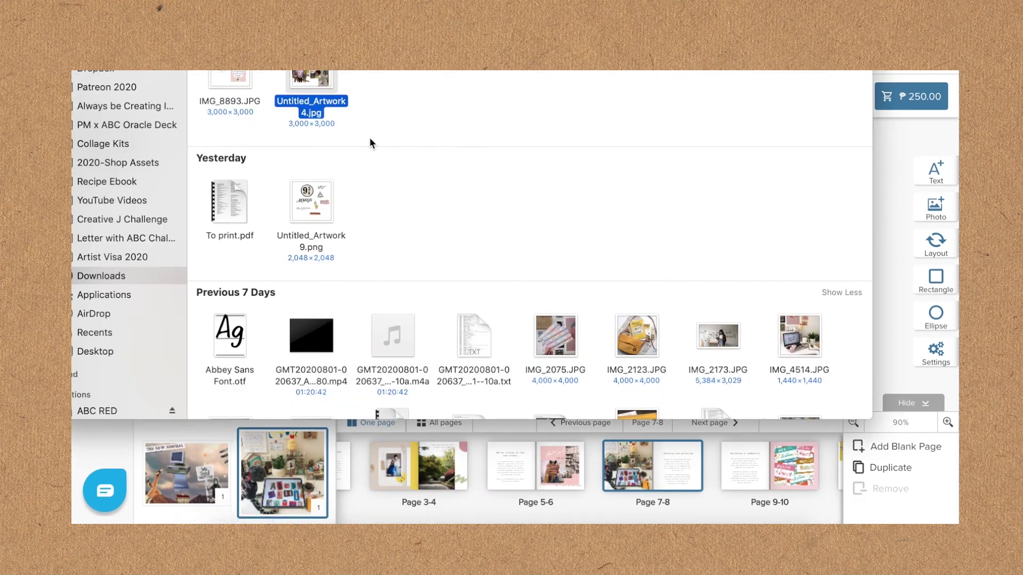
pyautogui.moveTo(302, 105); pyautogui.dragTo(250, 455)
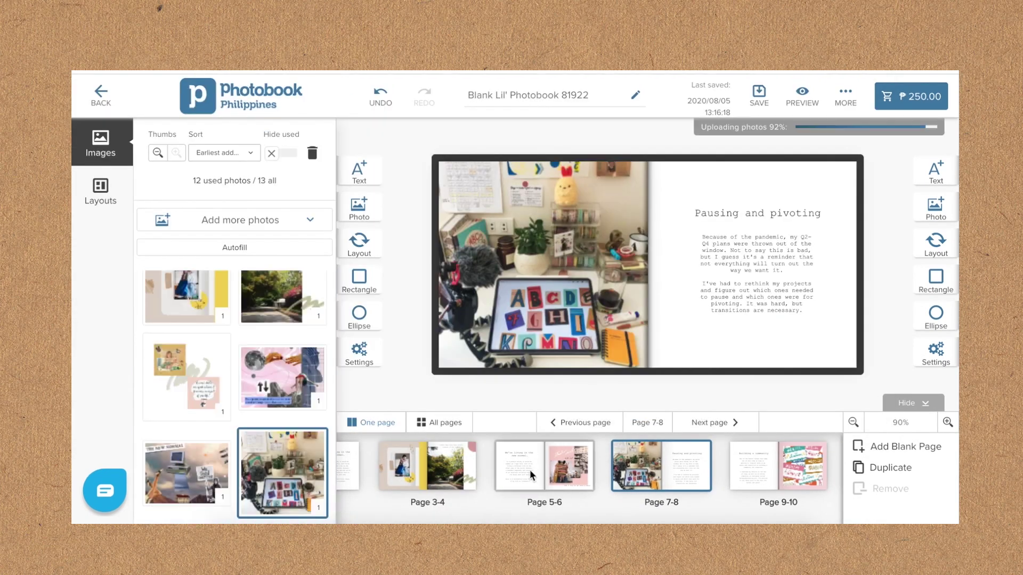
# Place the newly added group photo collage on the right page of pages 19-20 and shrink it slightly within the page.
pyautogui.scroll(-2, 224, 400)
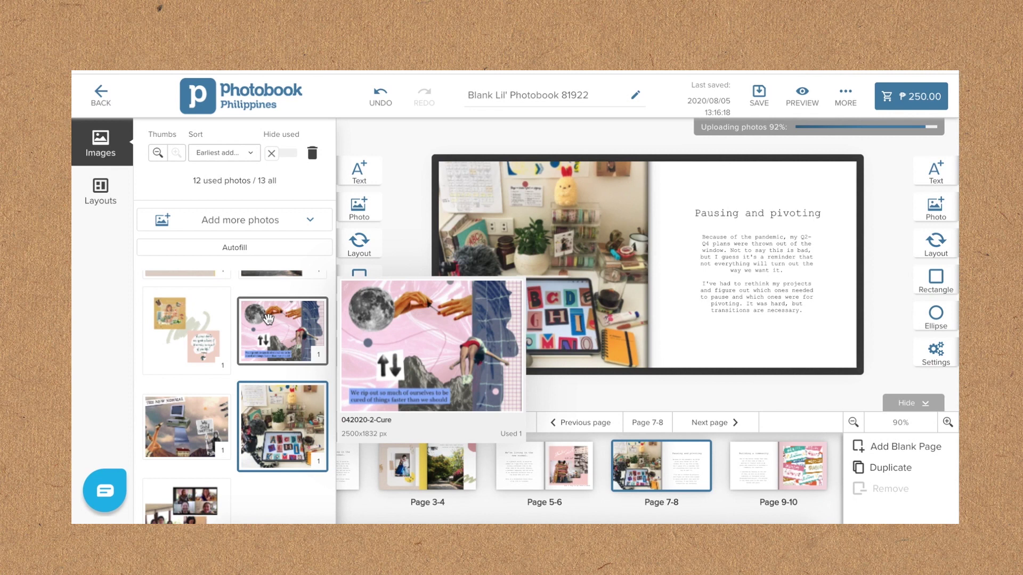
pyautogui.scroll(-2, 267, 319)
pyautogui.hscroll(10, 600, 467)
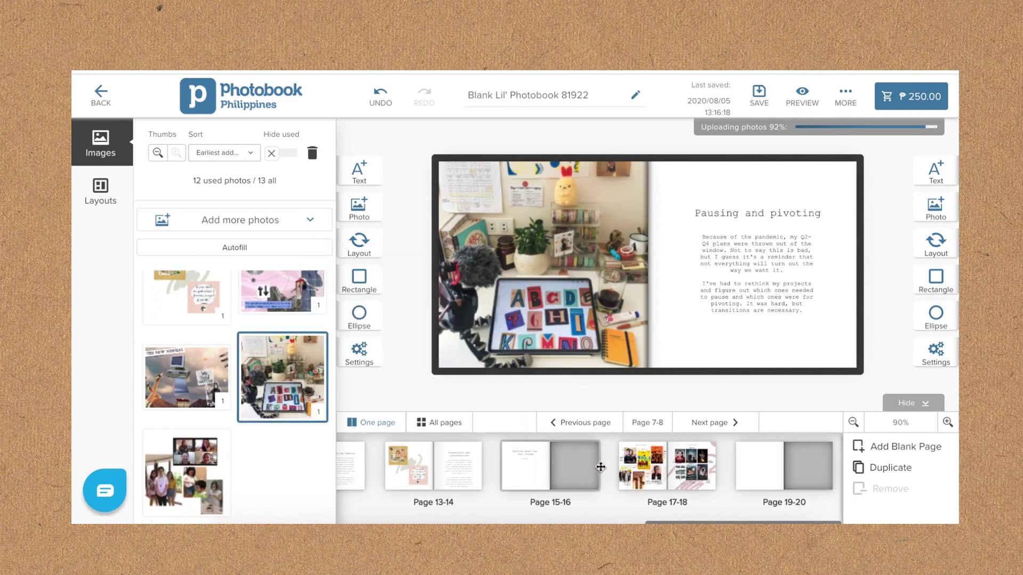
pyautogui.click(773, 466)
pyautogui.moveTo(183, 471); pyautogui.dragTo(793, 259)
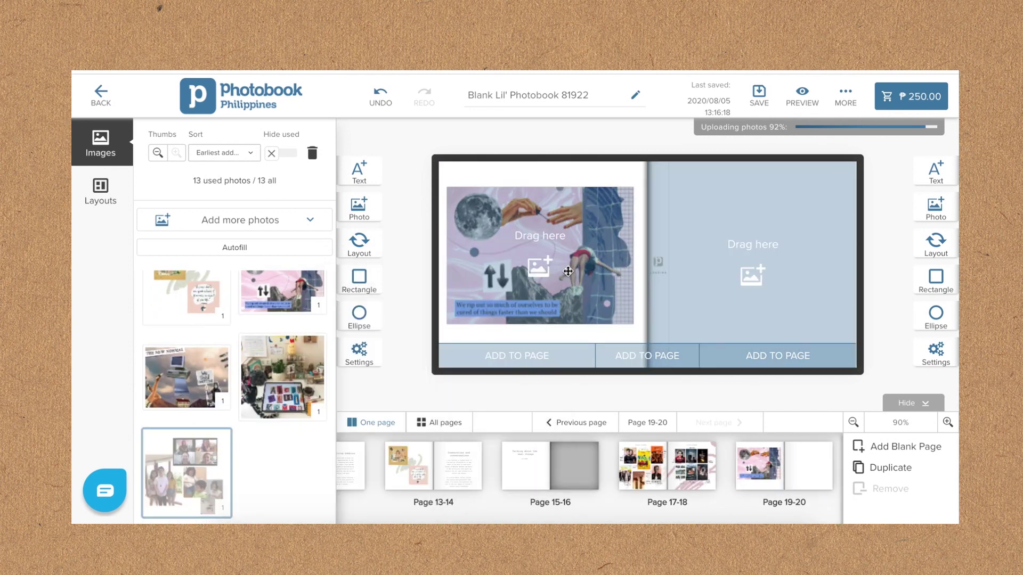
pyautogui.click(753, 263)
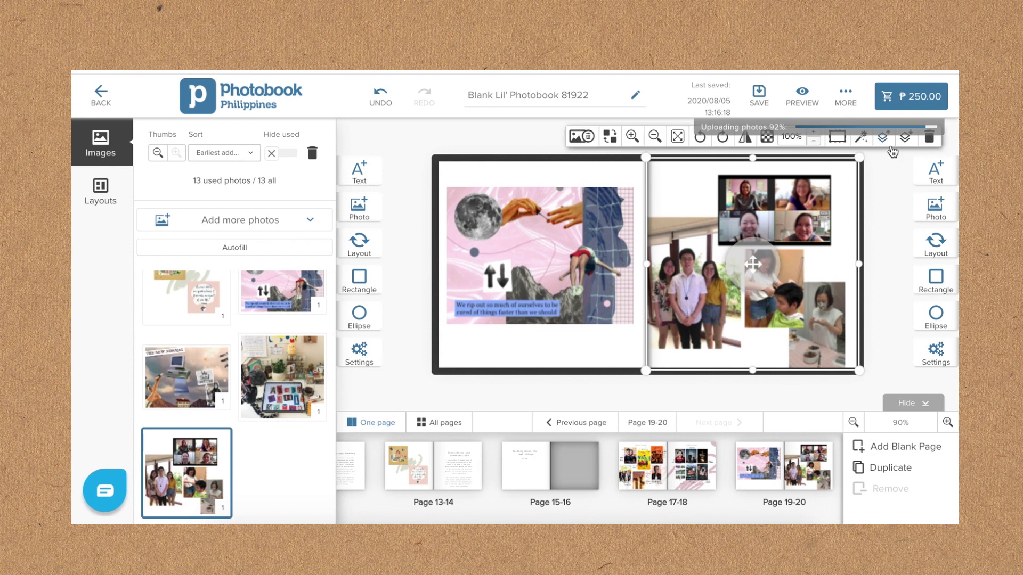
pyautogui.moveTo(858, 161); pyautogui.dragTo(820, 209)
pyautogui.click(871, 216)
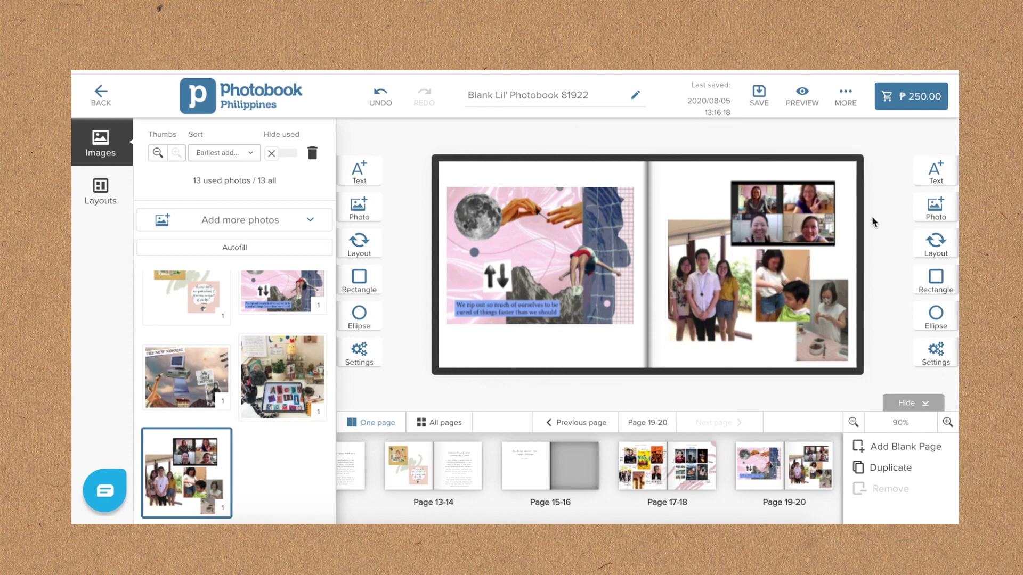
# Add a photo placeholder to the back cover and enlarge it in the middle, above the QR code.
pyautogui.hscroll(-15, 783, 481)
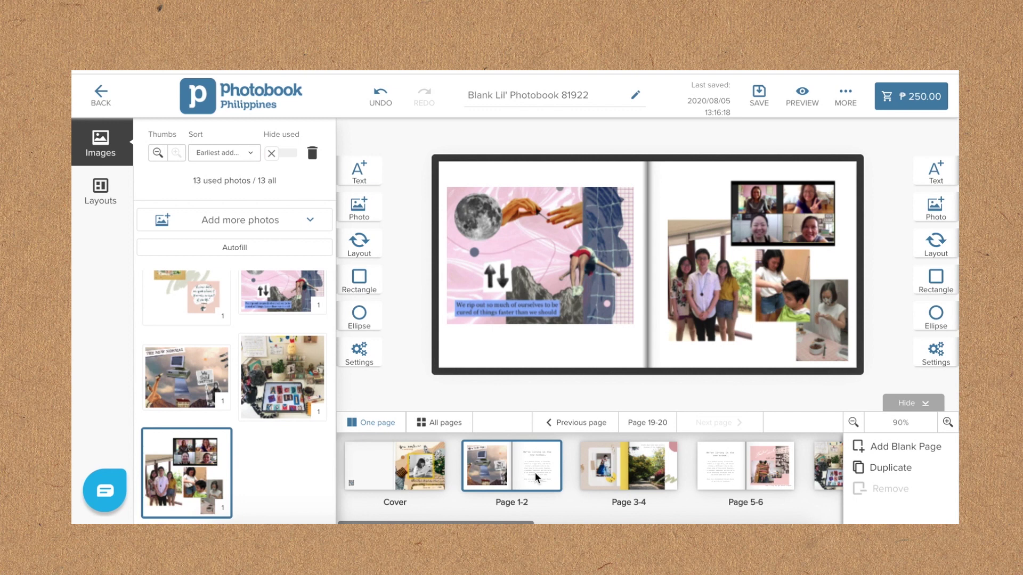
pyautogui.click(535, 472)
pyautogui.click(399, 472)
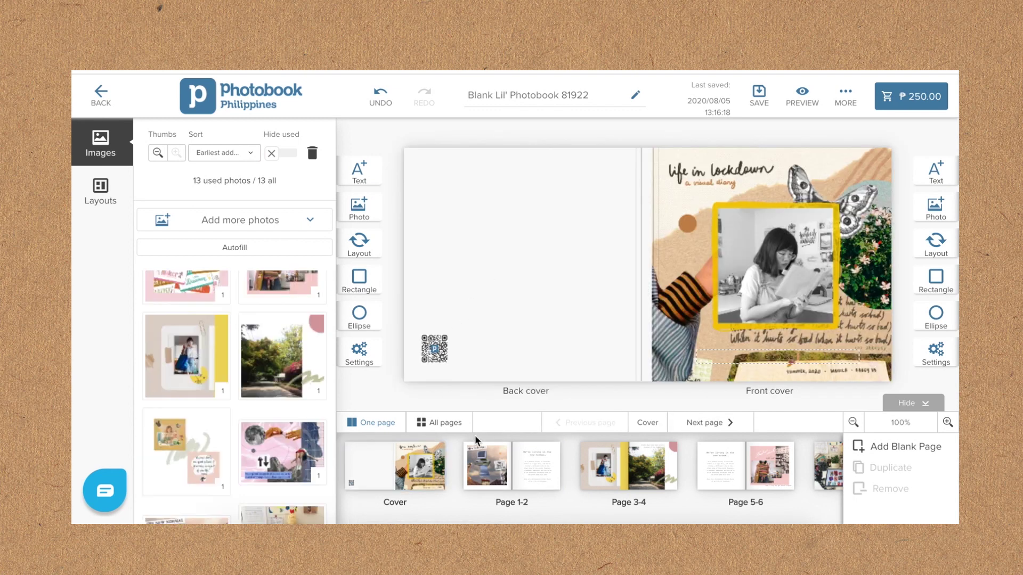
pyautogui.click(362, 206)
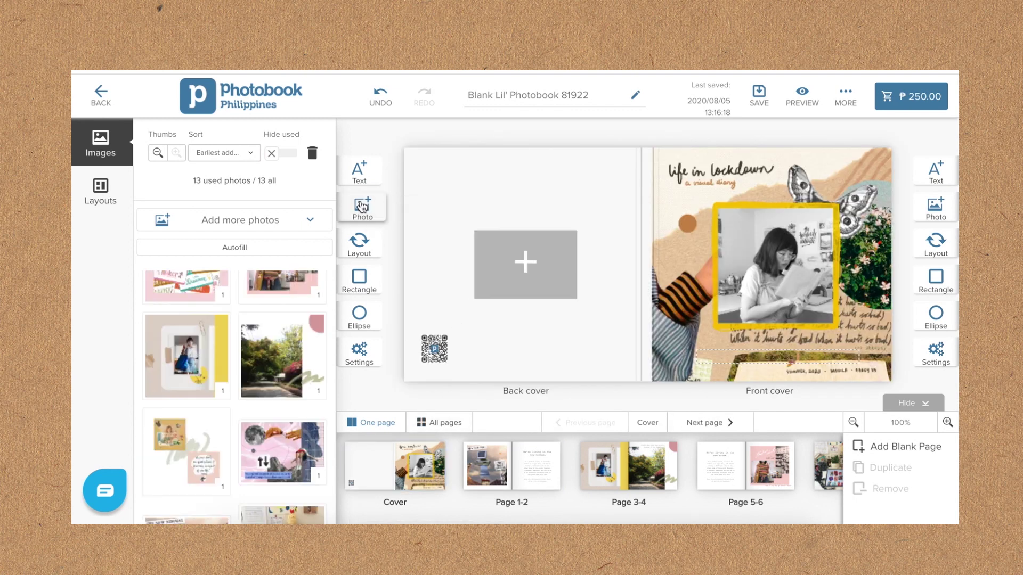
pyautogui.click(526, 230)
pyautogui.moveTo(528, 207); pyautogui.dragTo(526, 199)
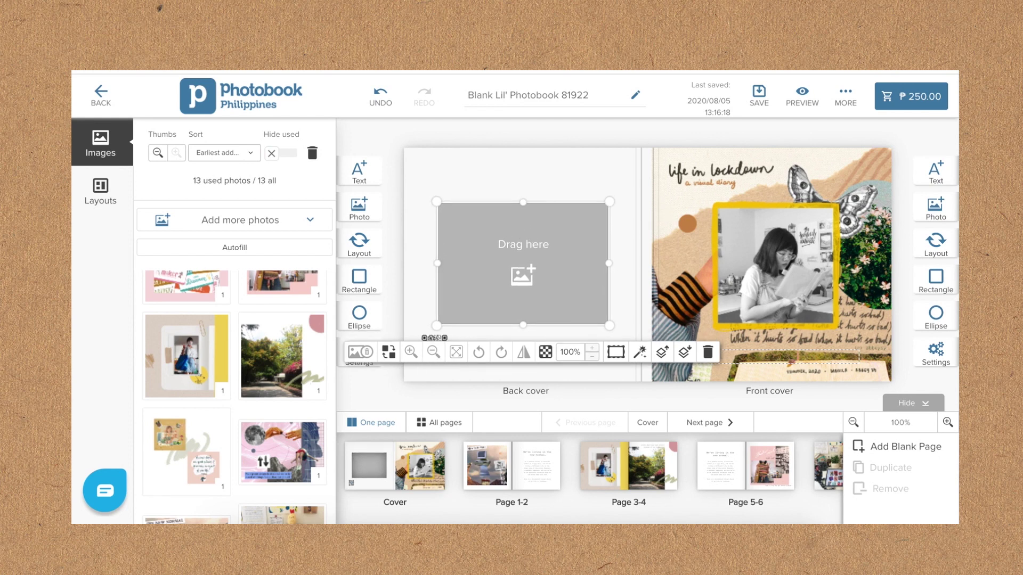
# Fill the back cover's photo placeholder with the collage file 052220-Home.jpg.
pyautogui.click(227, 516)
pyautogui.scroll(-10, 380, 247)
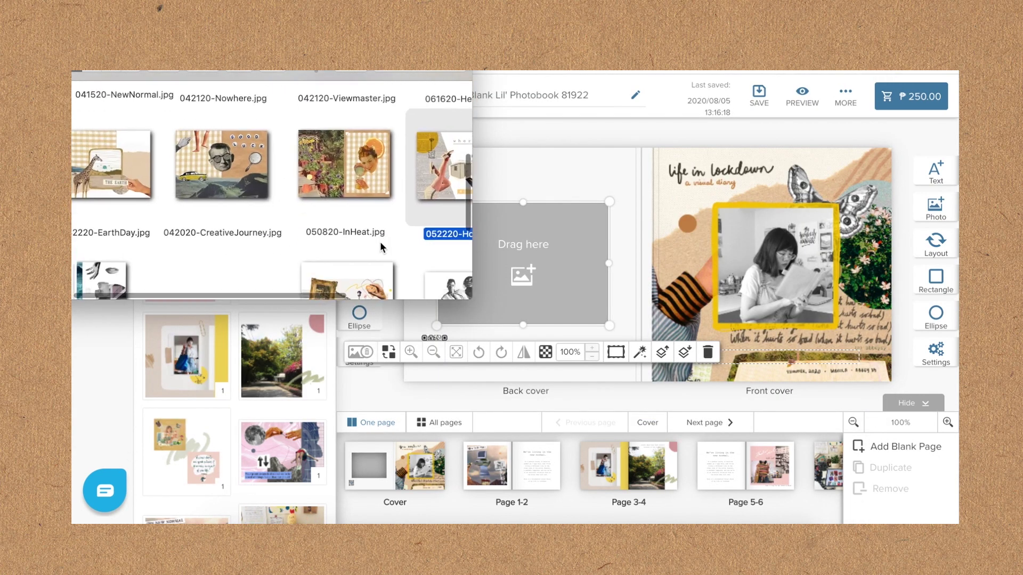
pyautogui.scroll(2, 361, 231)
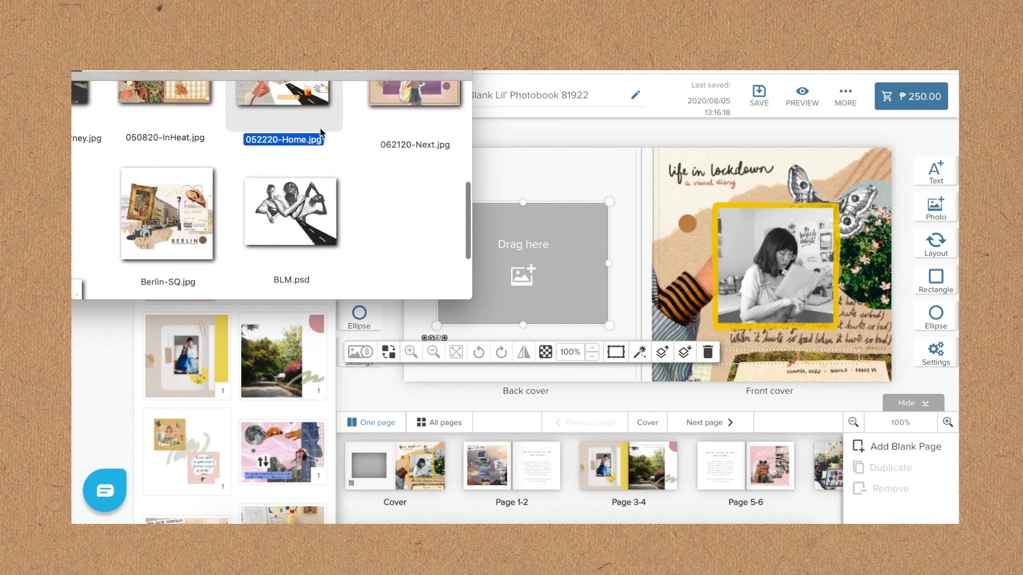
pyautogui.moveTo(291, 100); pyautogui.dragTo(525, 280)
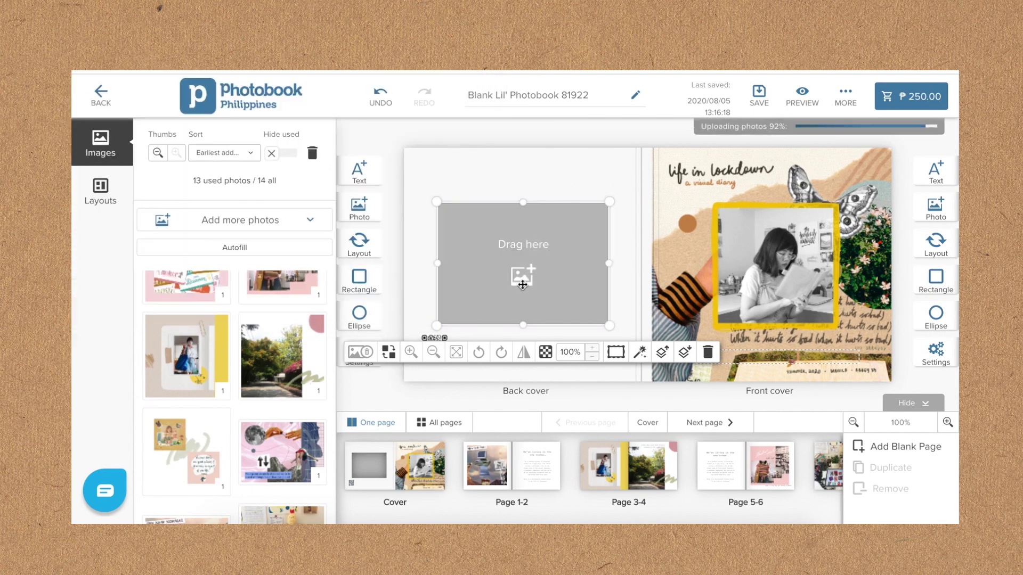
# Add a rectangle to the back cover and stretch it over the whole cover area.
pyautogui.click(359, 280)
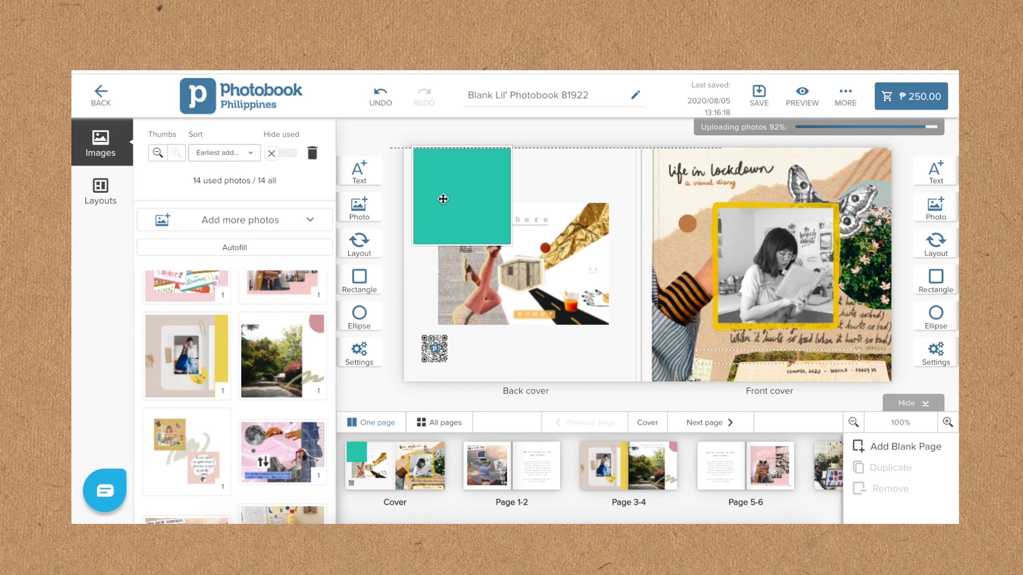
pyautogui.moveTo(497, 237); pyautogui.dragTo(642, 381)
pyautogui.rightClick(522, 253)
pyautogui.click(468, 309)
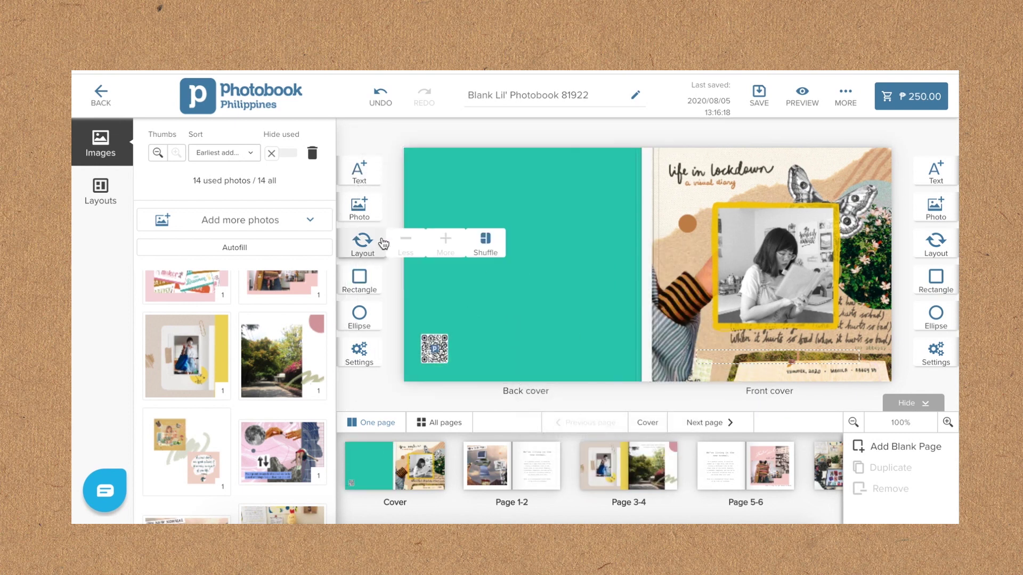
# Send the rectangle behind the back cover's collage and fill it with mustard yellow F1D04D.
pyautogui.click(409, 136)
pyautogui.click(295, 337)
pyautogui.click(554, 214)
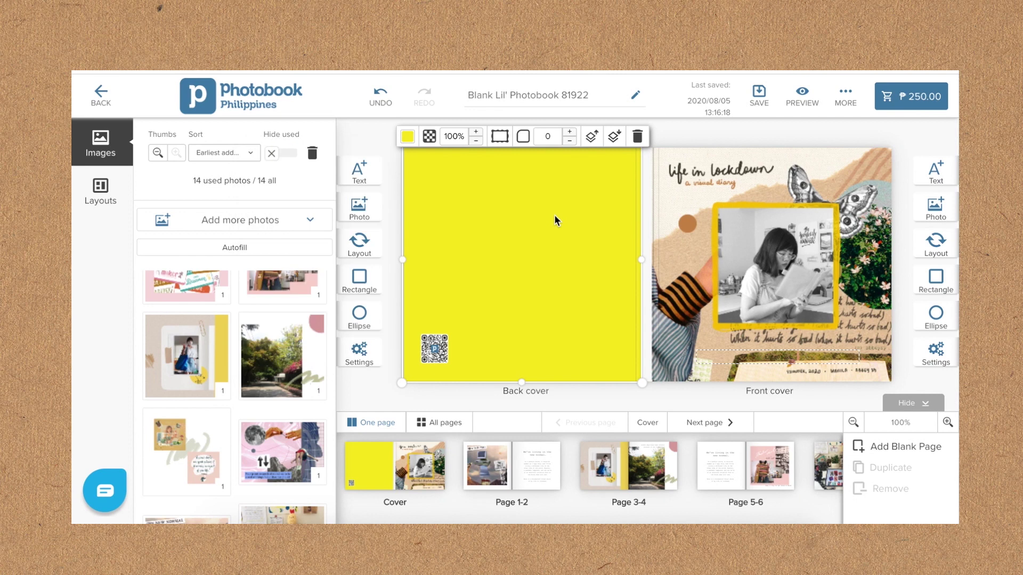
pyautogui.click(614, 136)
pyautogui.click(408, 137)
pyautogui.click(266, 265)
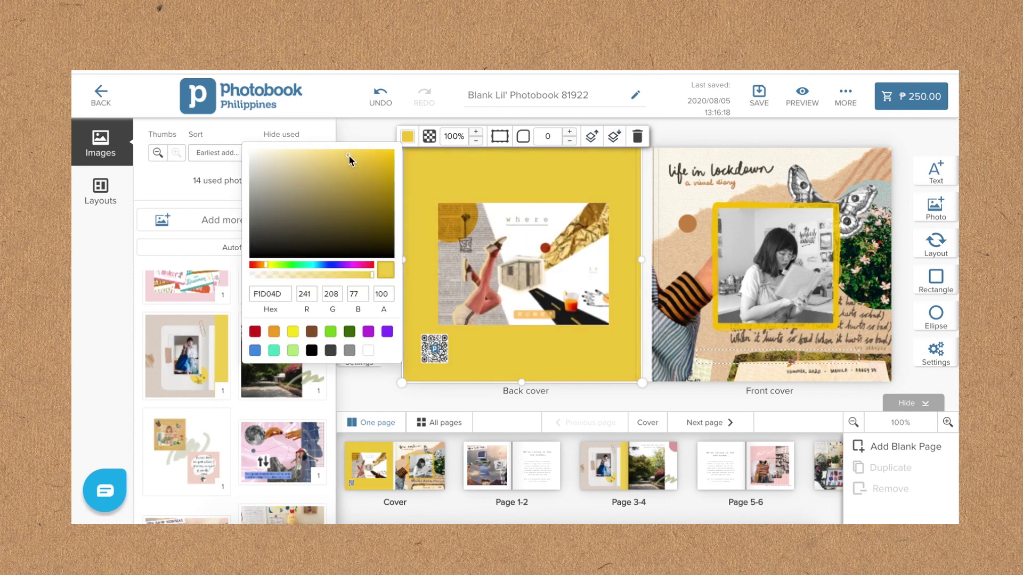
# Extend the mustard rectangle slightly past the back cover's corner towards the spine.
pyautogui.click(634, 289)
pyautogui.click(634, 289)
pyautogui.moveTo(641, 383); pyautogui.dragTo(649, 392)
pyautogui.click(422, 393)
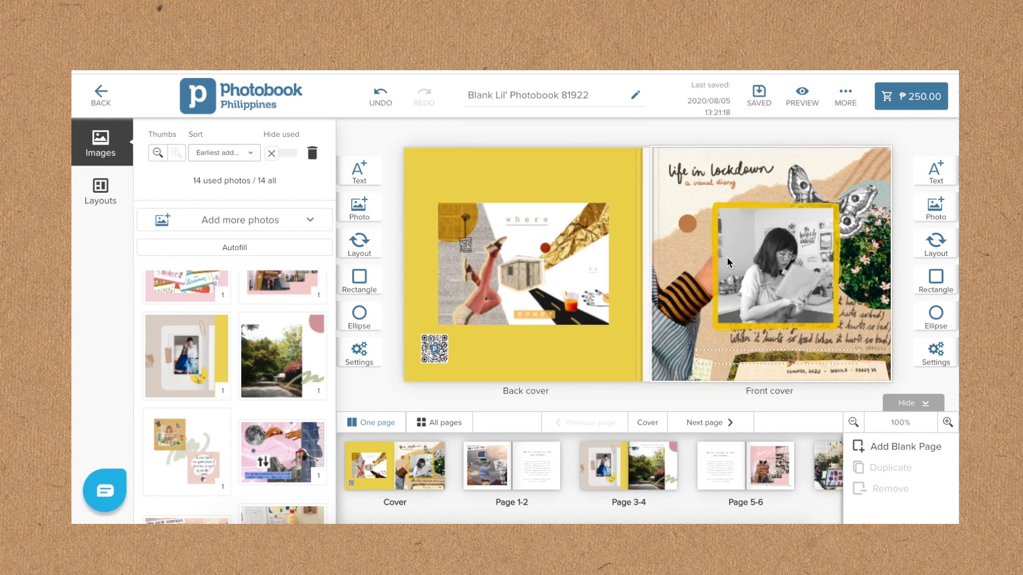
# On pages 5-6, change the left page's heading from "We're living in the new normal." to "Work from home".
pyautogui.click(539, 459)
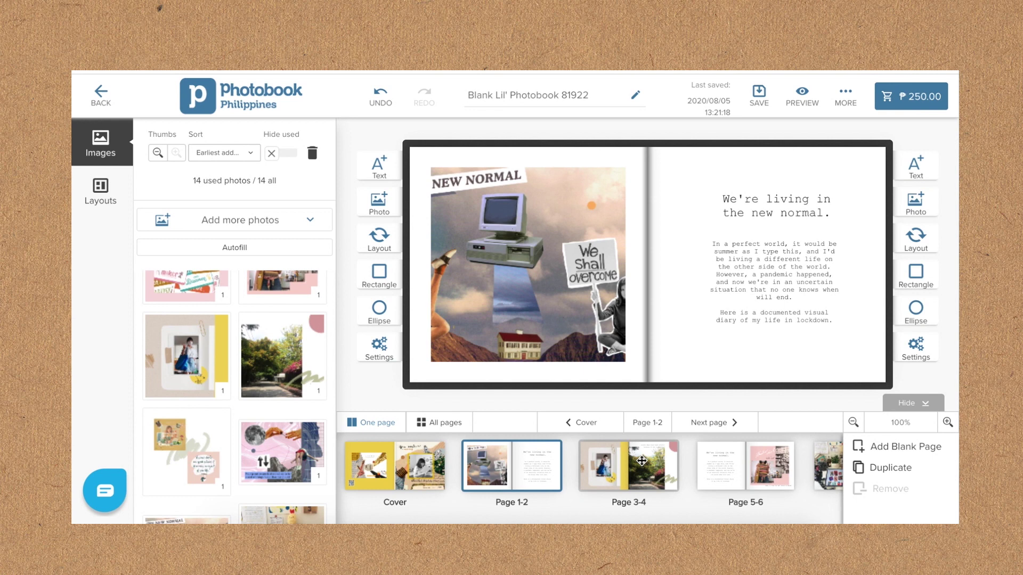
pyautogui.click(630, 478)
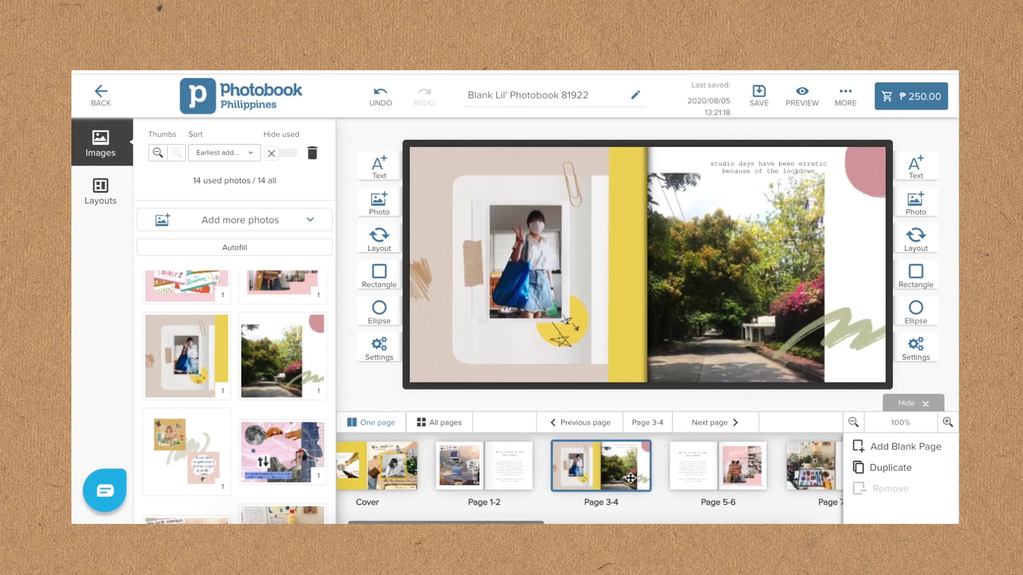
pyautogui.click(713, 465)
pyautogui.click(586, 250)
pyautogui.click(539, 200)
pyautogui.doubleClick(540, 200)
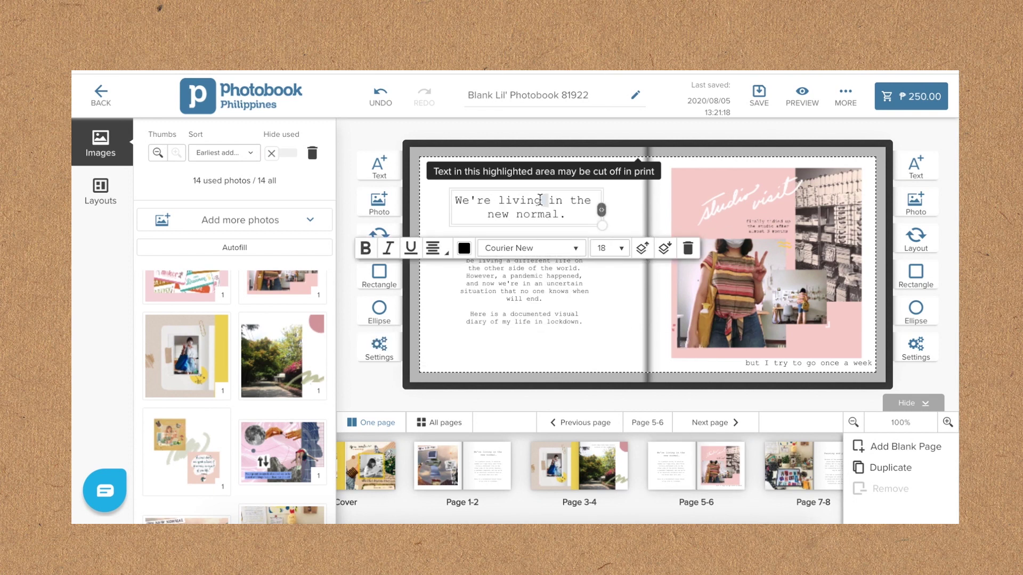
pyautogui.tripleClick(540, 199)
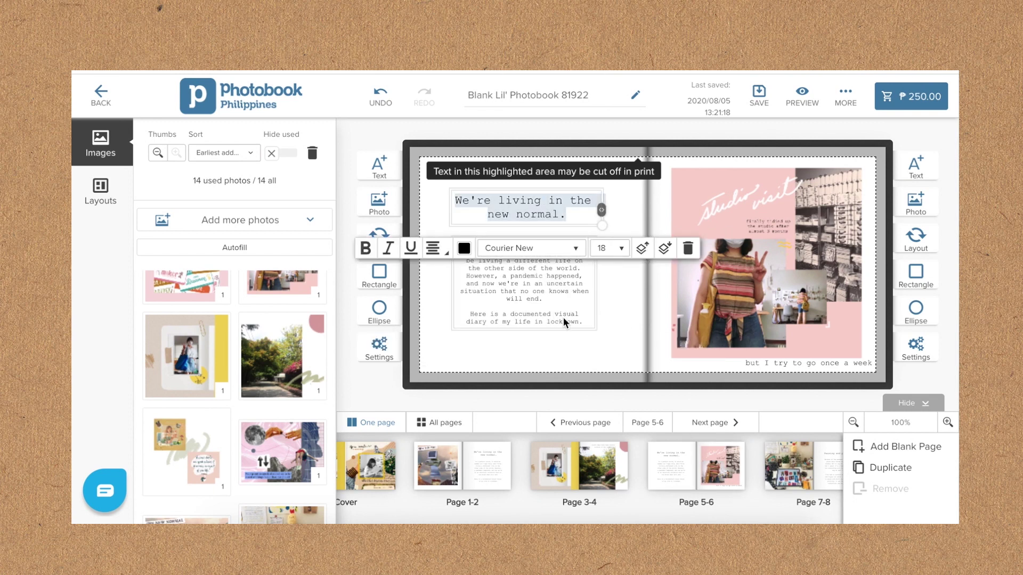
pyautogui.write('Work from home')
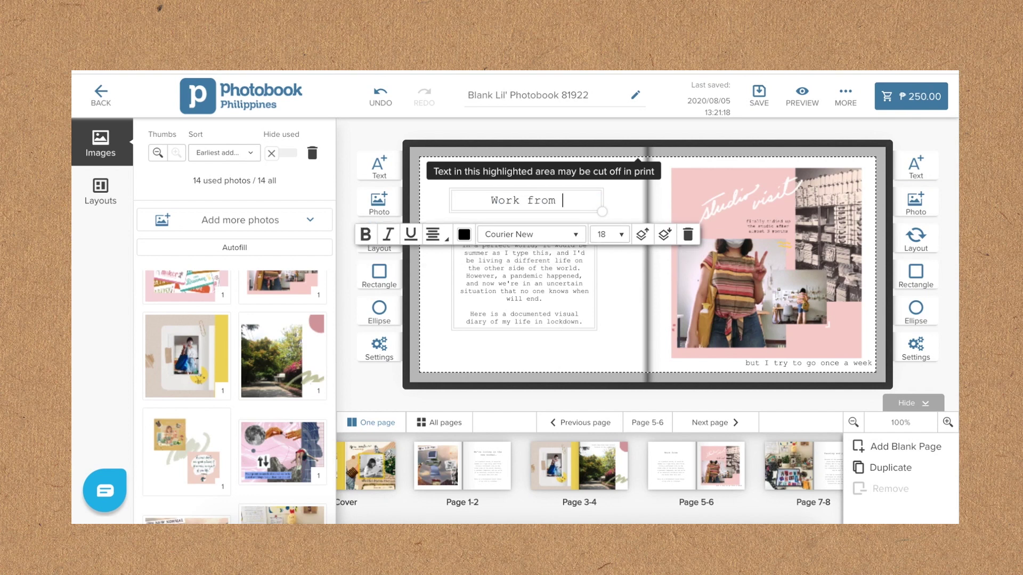
# Replace the body text with a paragraph from "I just moved into a new studio in January" to "But it's necessary.", and move the heading closer above it.
pyautogui.tripleClick(554, 300)
pyautogui.write('I just moved')
pyautogui.press('BackSpace')
pyautogui.press('BackSpace')
pyautogui.write('in January, but with the lockdown ')
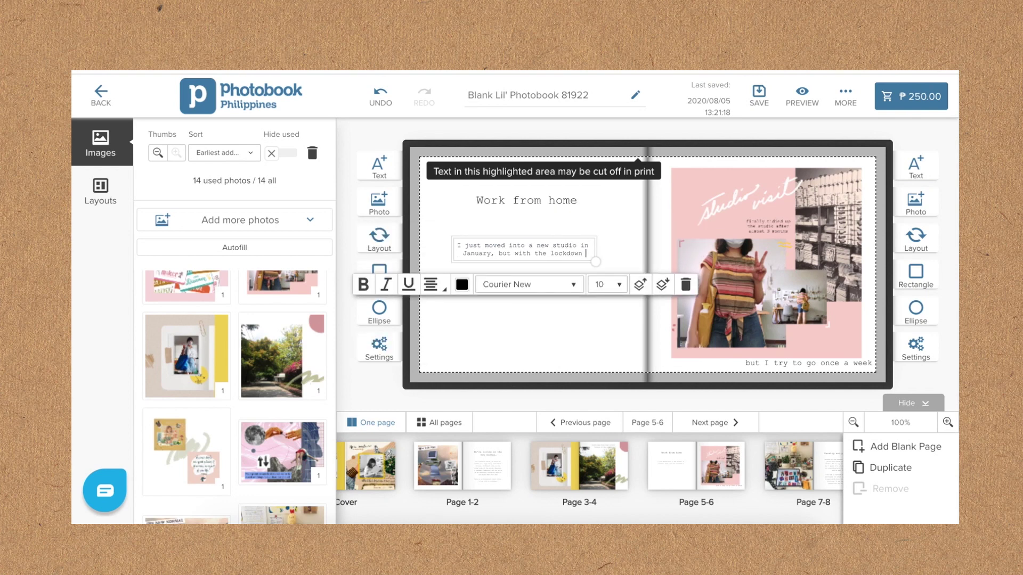
pyautogui.write('coming I had to move all my stuff back at home so I can')
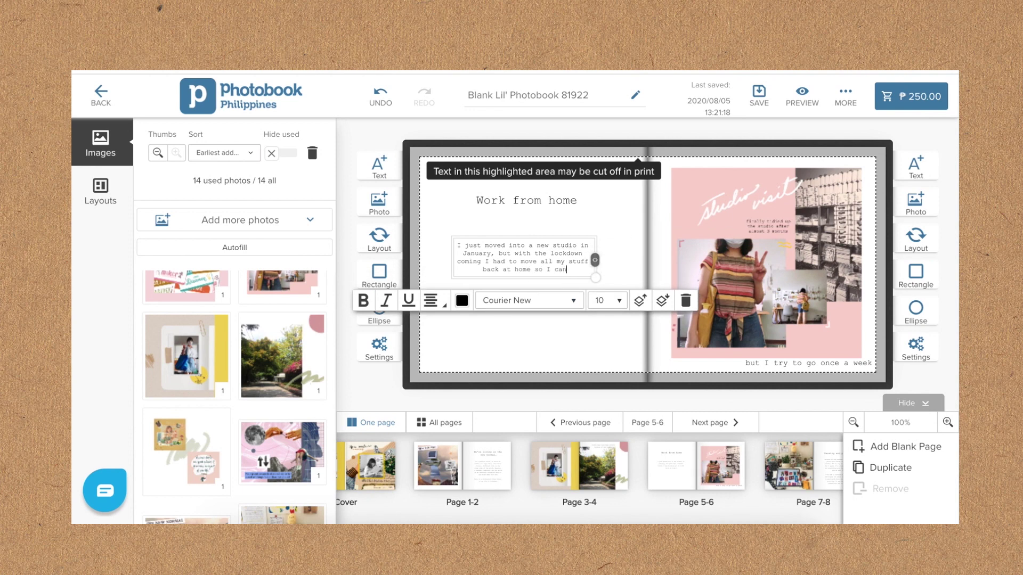
pyautogui.write(' work remotely. This was hard; I was')
pyautogui.write('just beginning to ')
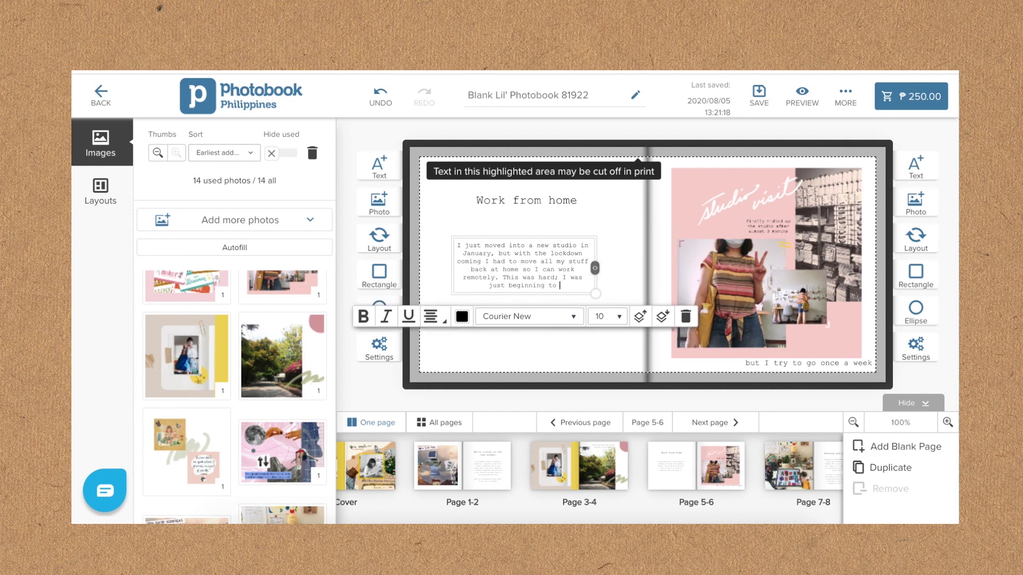
pyautogui.write('get used to working in thh')
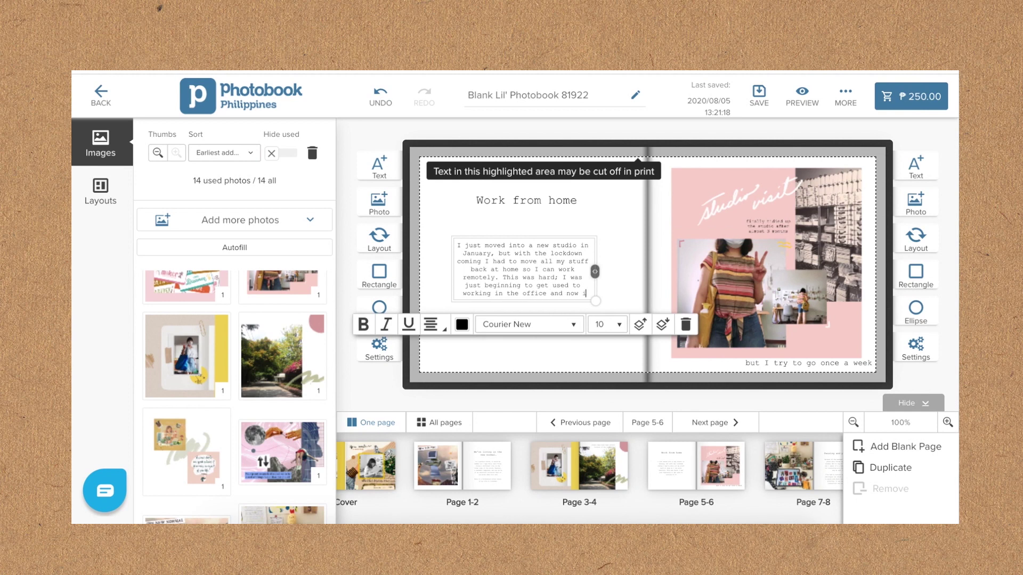
pyautogui.write("t's a constant bak")
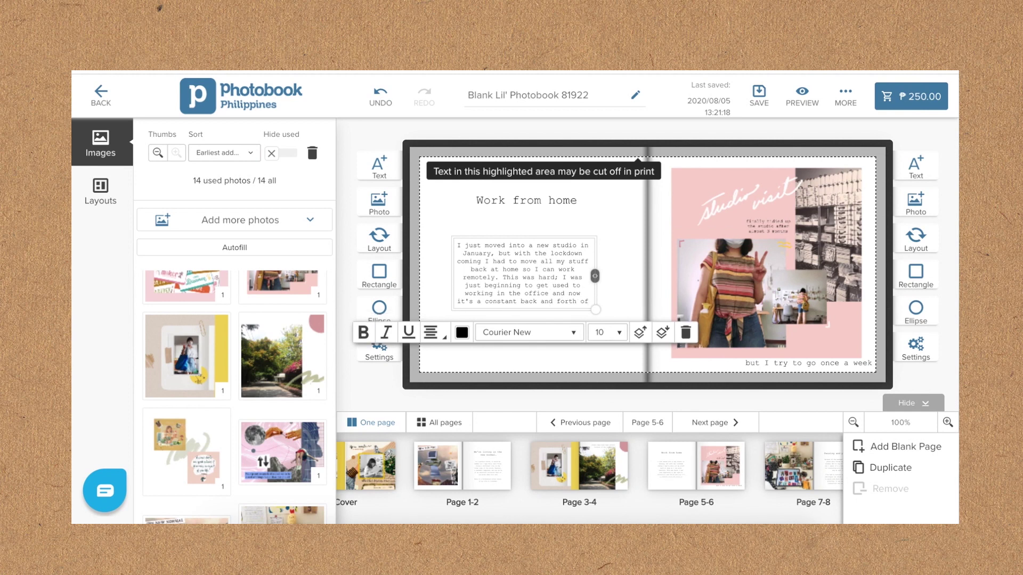
pyautogui.write(' bringing in stuff to and from the studio. Bu')
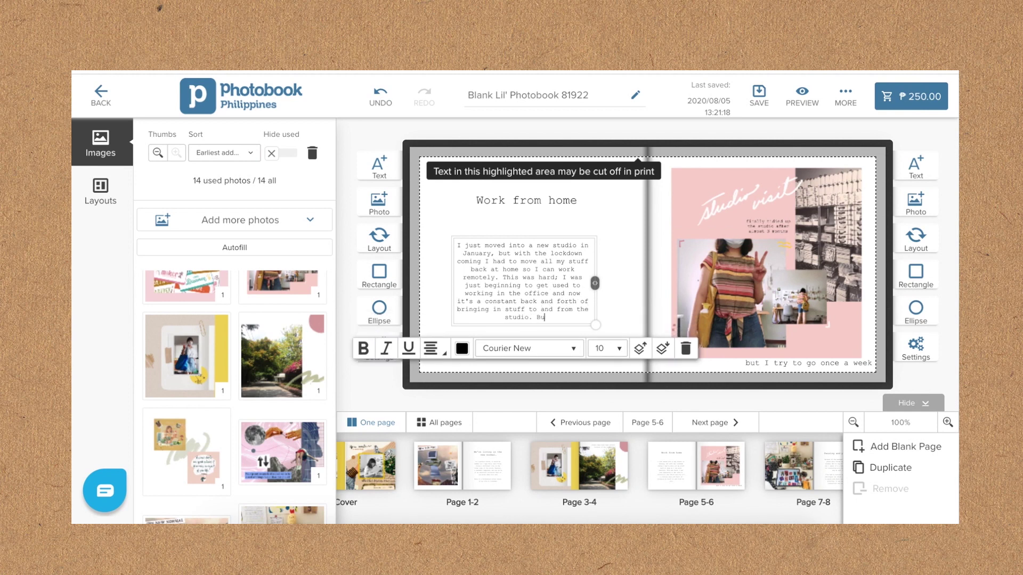
pyautogui.write('y.')
pyautogui.click(573, 214)
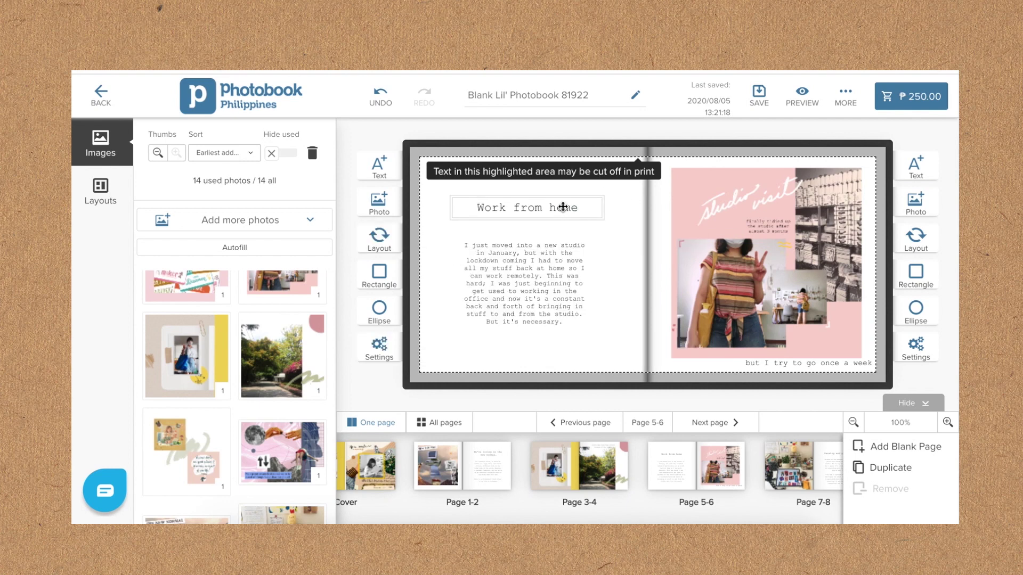
# In the "Work from home" body text, extend "work remotely" with "from my room." and start a new paragraph at "This was hard".
pyautogui.click(559, 262)
pyautogui.click(539, 273)
pyautogui.press('Return')
pyautogui.press('Return')
pyautogui.write('my room.')
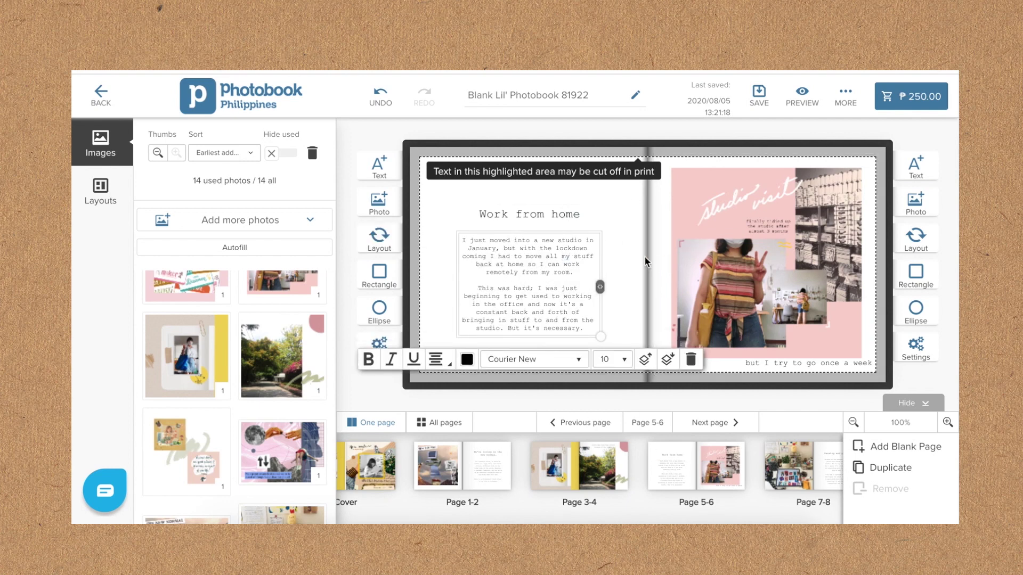
pyautogui.click(660, 256)
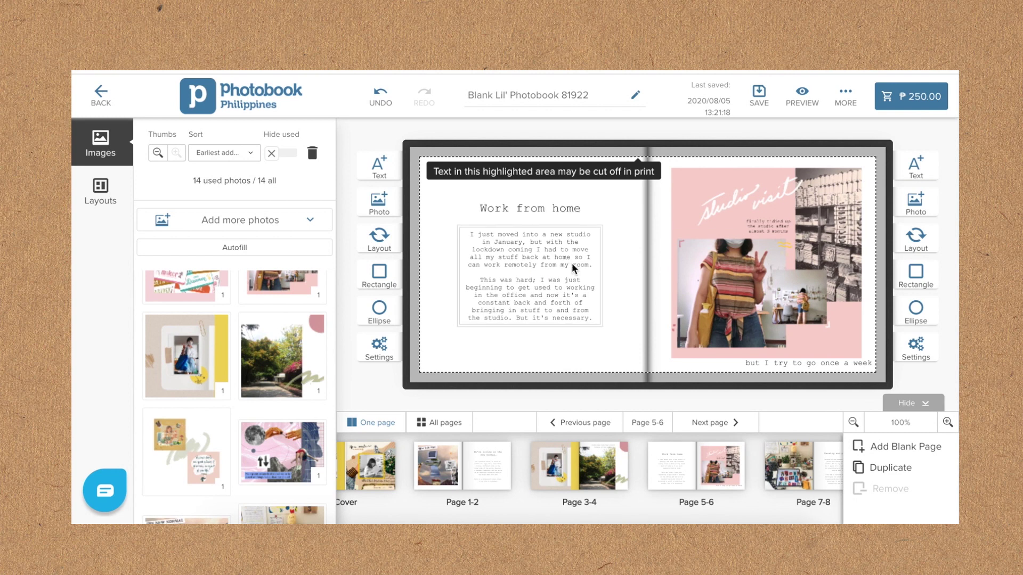
# Review pages 7-10, and change the heading on pages 5-6 to "Working from home".
pyautogui.scroll(-3, 690, 468)
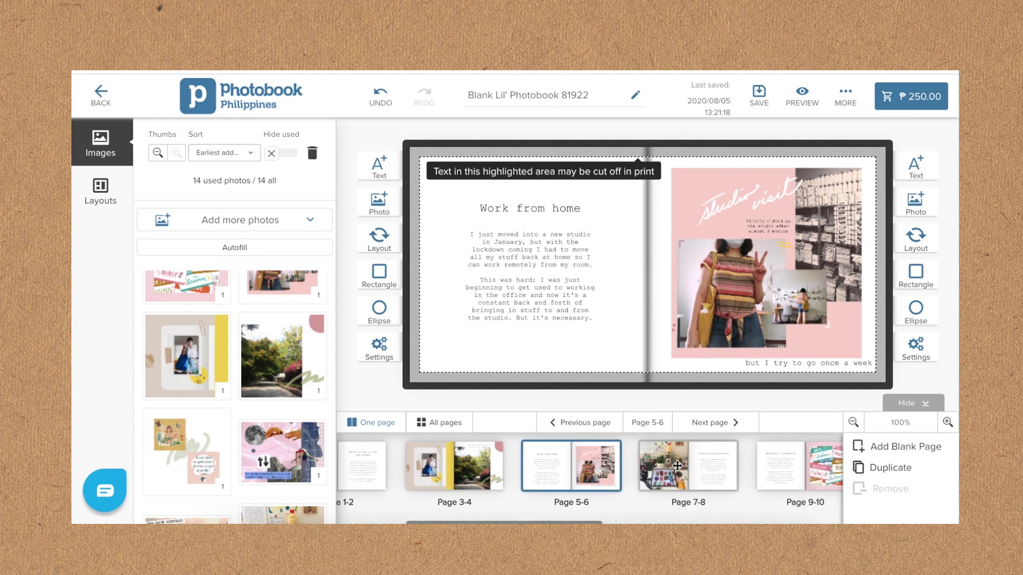
pyautogui.click(677, 465)
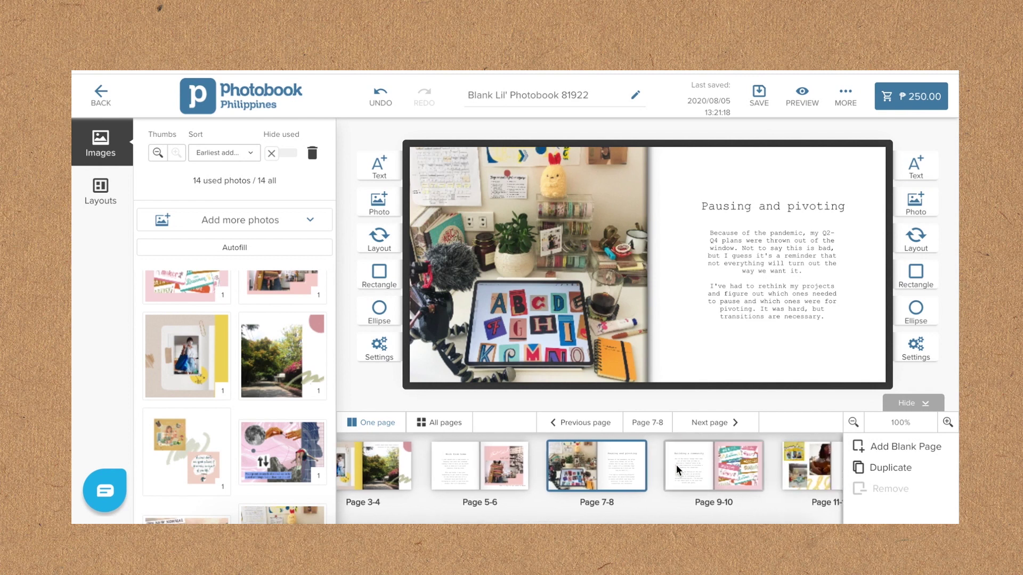
pyautogui.scroll(-2, 676, 465)
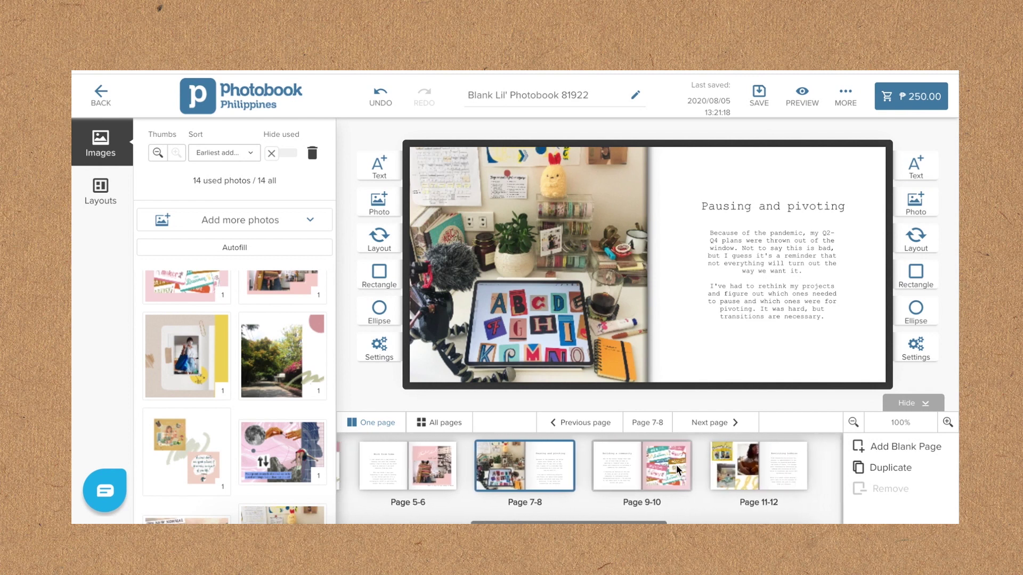
pyautogui.click(603, 468)
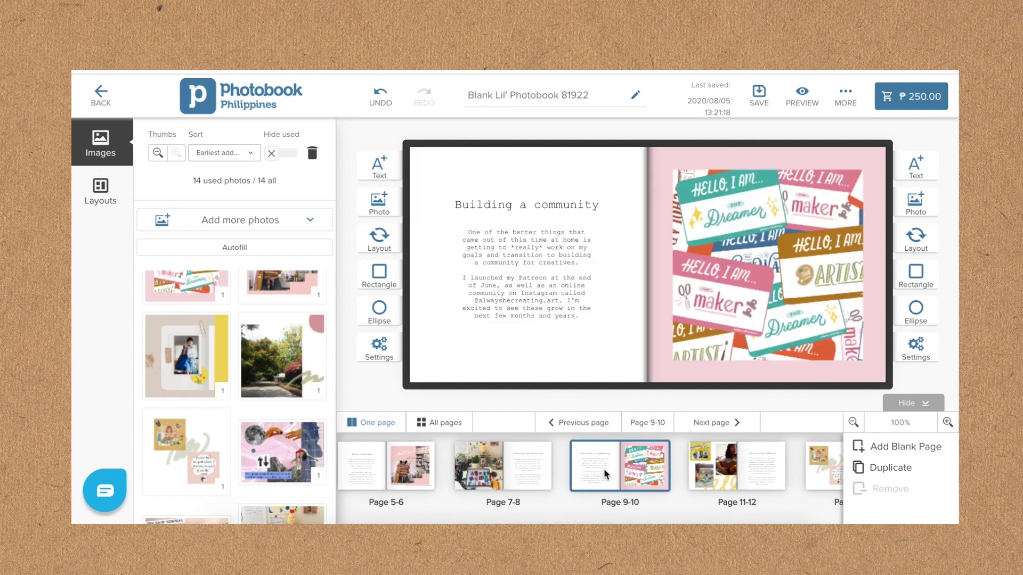
pyautogui.click(386, 467)
pyautogui.click(510, 204)
pyautogui.write('ing')
# Review the remaining spreads through pages 19-20 and save the photobook.
pyautogui.click(558, 460)
pyautogui.click(647, 464)
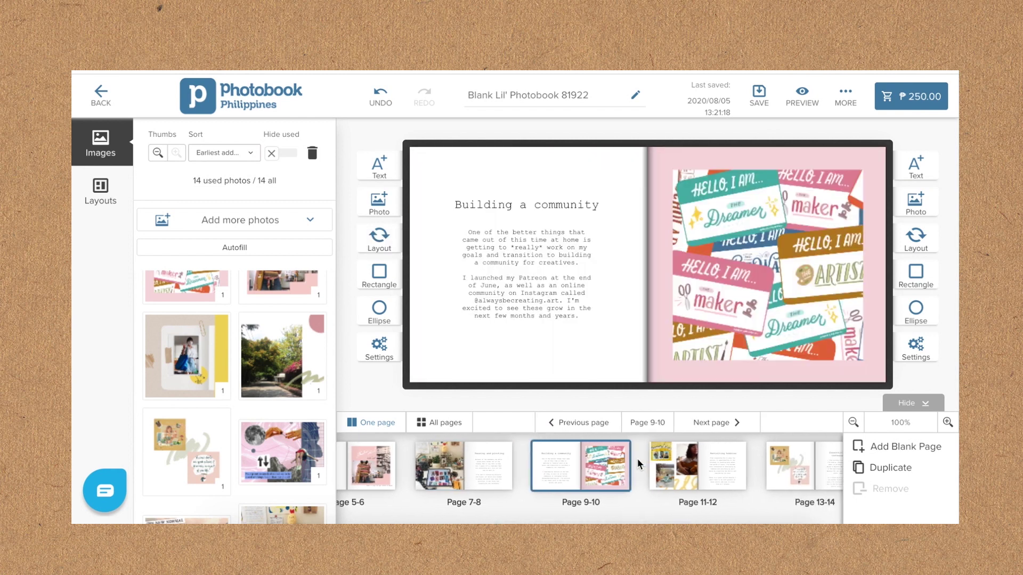
pyautogui.click(714, 474)
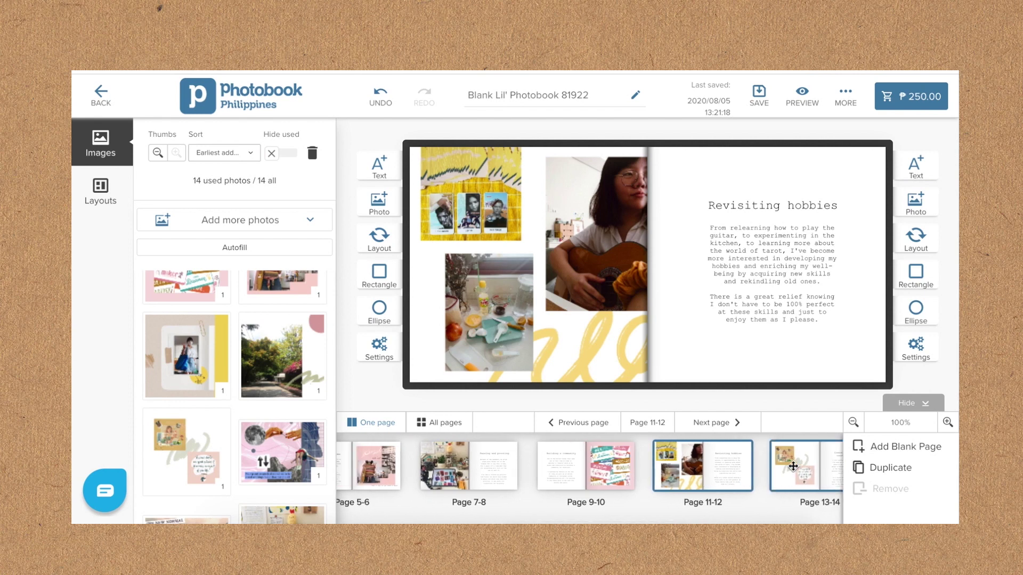
pyautogui.click(792, 465)
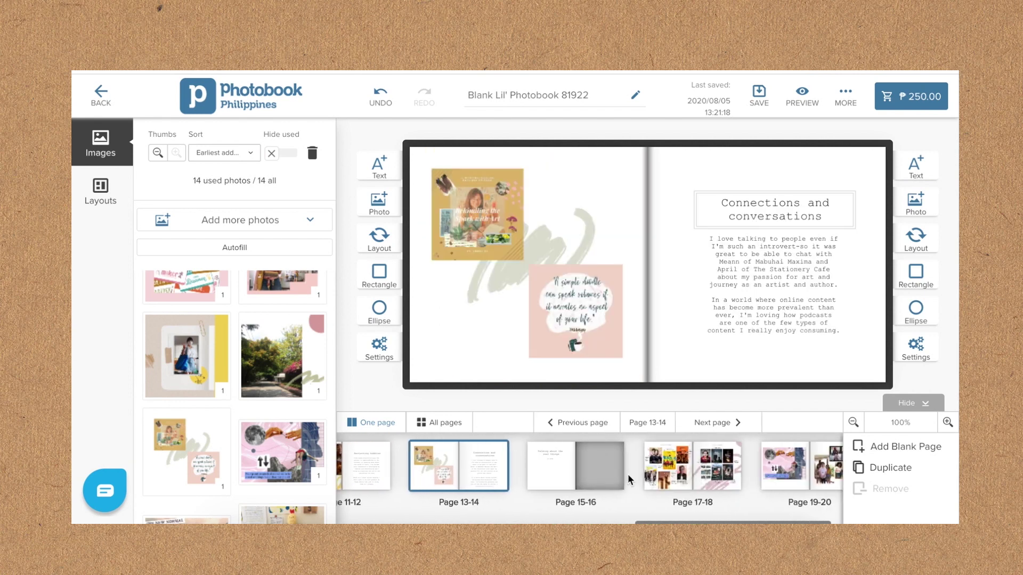
pyautogui.click(577, 465)
pyautogui.click(719, 458)
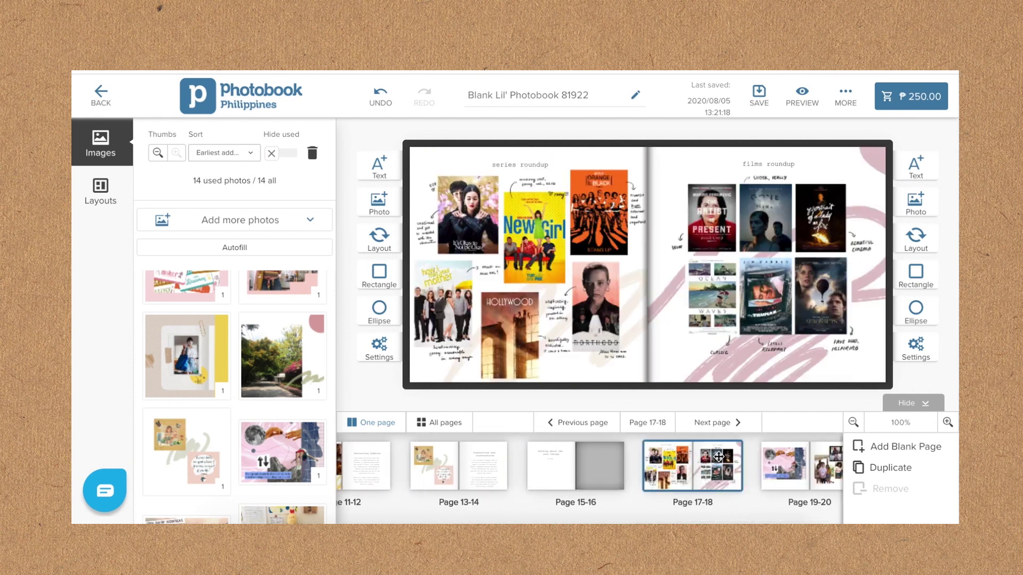
pyautogui.click(812, 467)
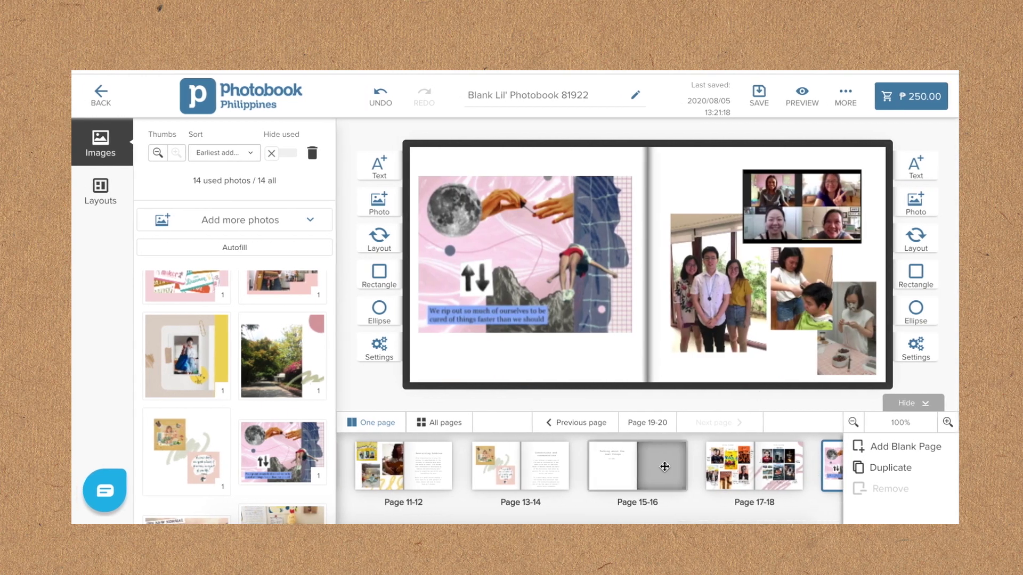
pyautogui.click(552, 469)
pyautogui.click(442, 466)
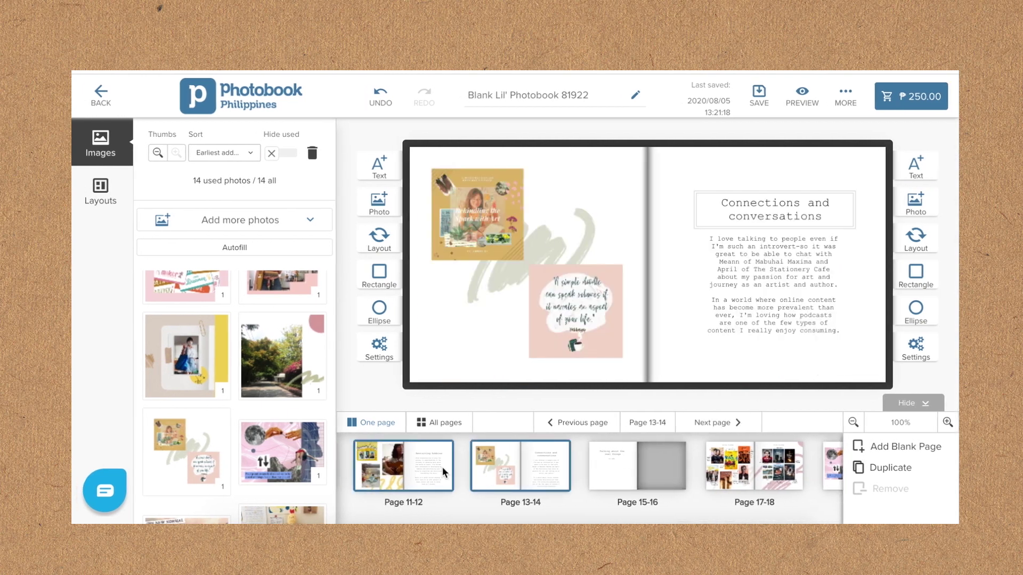
pyautogui.click(759, 97)
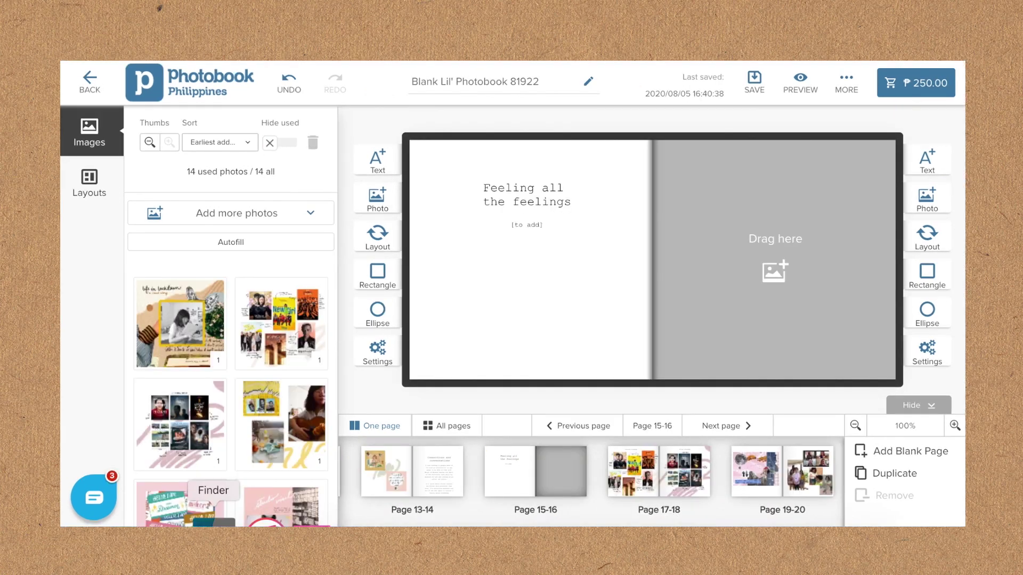
# Upload the two selected photo strip JPGs from the Downloads folder to the photobook's images.
pyautogui.click(213, 521)
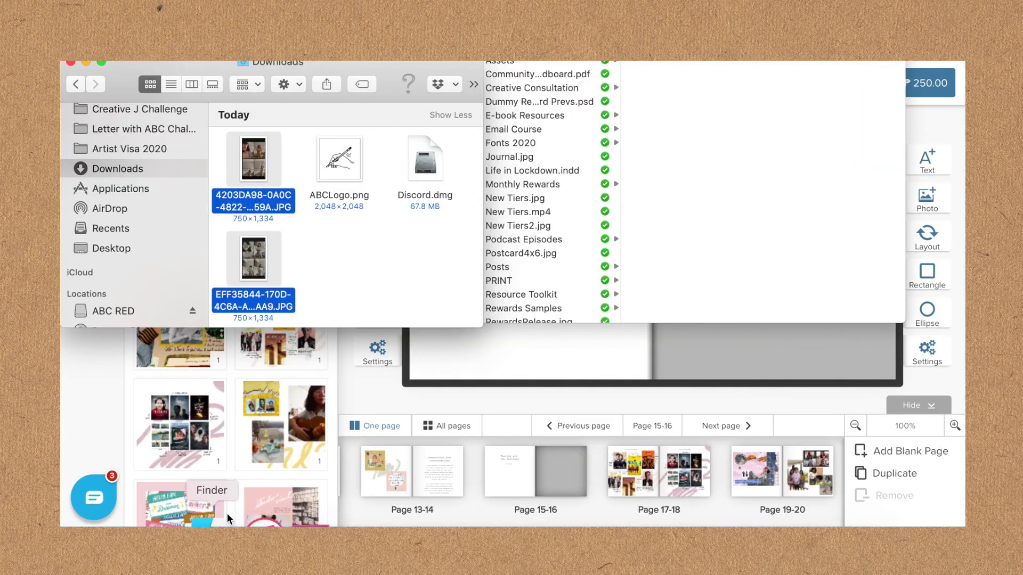
pyautogui.moveTo(267, 180); pyautogui.dragTo(254, 391)
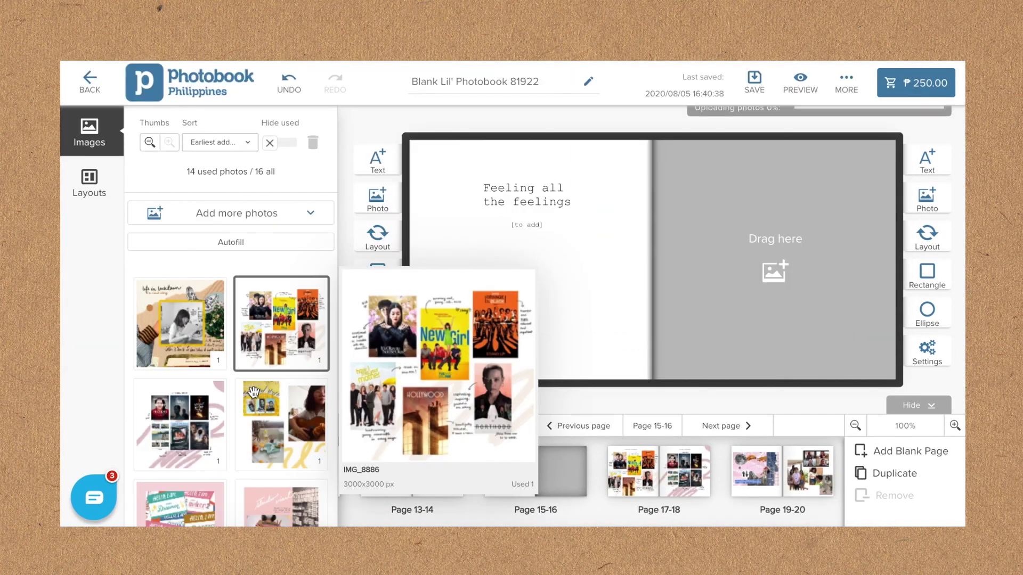
# Replace the "[to add]" text under "Feeling all the feelings" with "It's been a rollercoaster", and clear the text box.
pyautogui.click(521, 225)
pyautogui.doubleClick(546, 228)
pyautogui.write("It's been a rollercoaster")
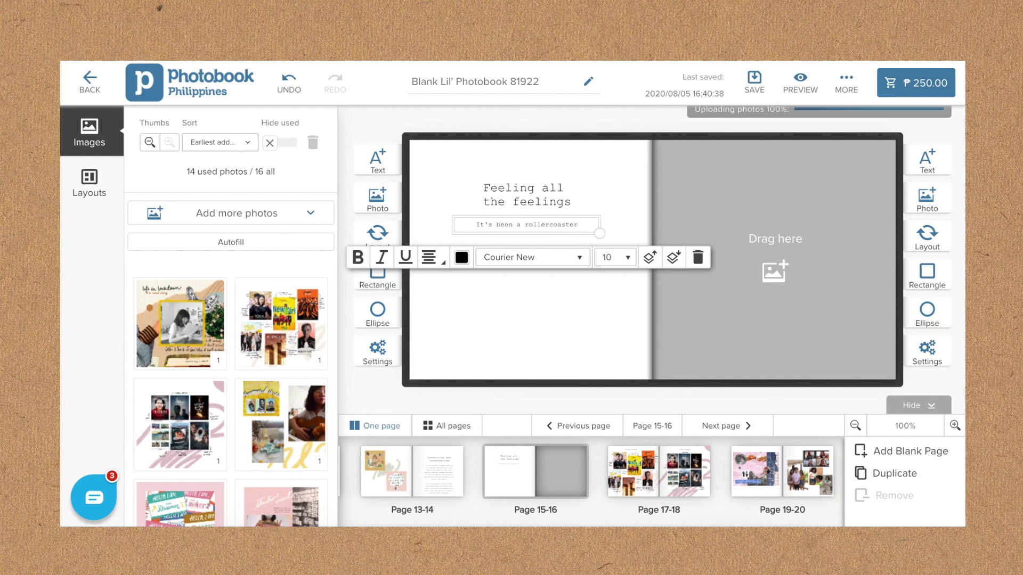
pyautogui.hotkey('ctrl', 'a')
pyautogui.press('BackSpace')
pyautogui.press('BackSpace')
# Place the uploaded black-and-white photo strip on page 16 and resize it to nearly the page's height.
pyautogui.scroll(-5, 266, 458)
pyautogui.moveTo(267, 458)
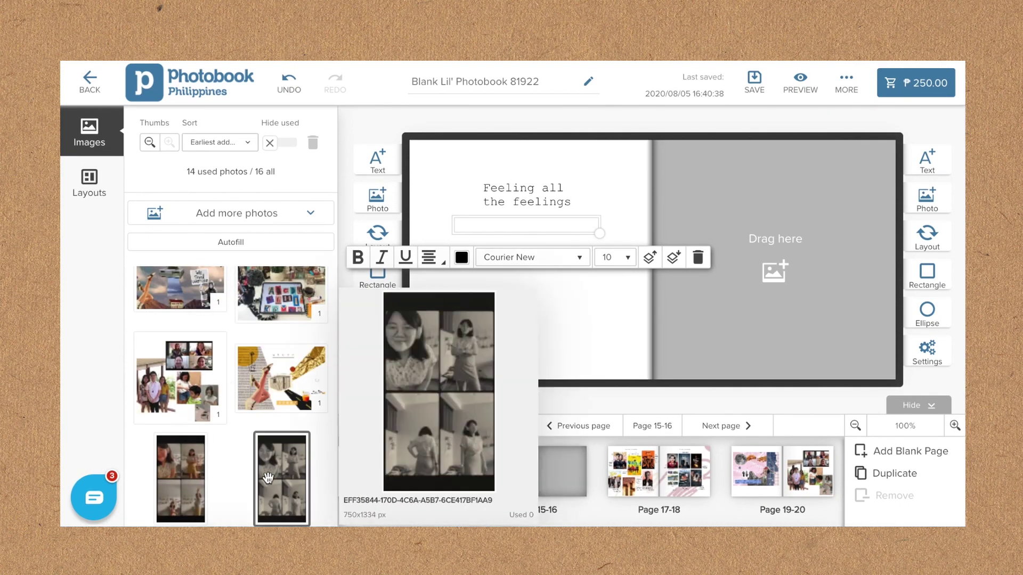
pyautogui.moveTo(282, 478); pyautogui.dragTo(752, 242)
pyautogui.moveTo(804, 314); pyautogui.dragTo(794, 366)
pyautogui.moveTo(760, 270); pyautogui.dragTo(765, 272)
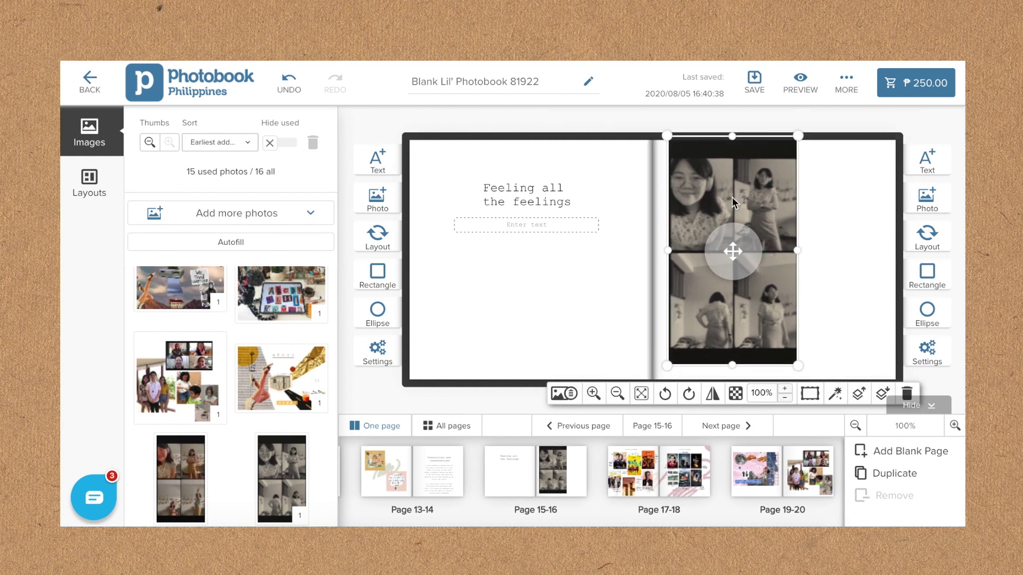
# Crop the black bands off the photo strip's upper and lower edges and reposition the strip on the page.
pyautogui.moveTo(731, 137); pyautogui.dragTo(732, 146)
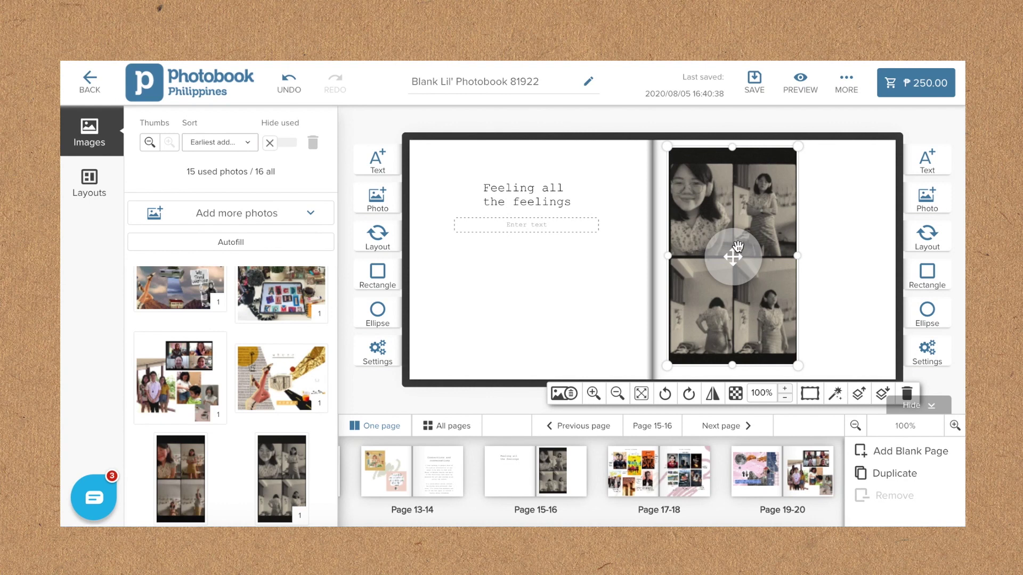
pyautogui.moveTo(733, 146); pyautogui.dragTo(733, 166)
pyautogui.moveTo(733, 216); pyautogui.dragTo(733, 207)
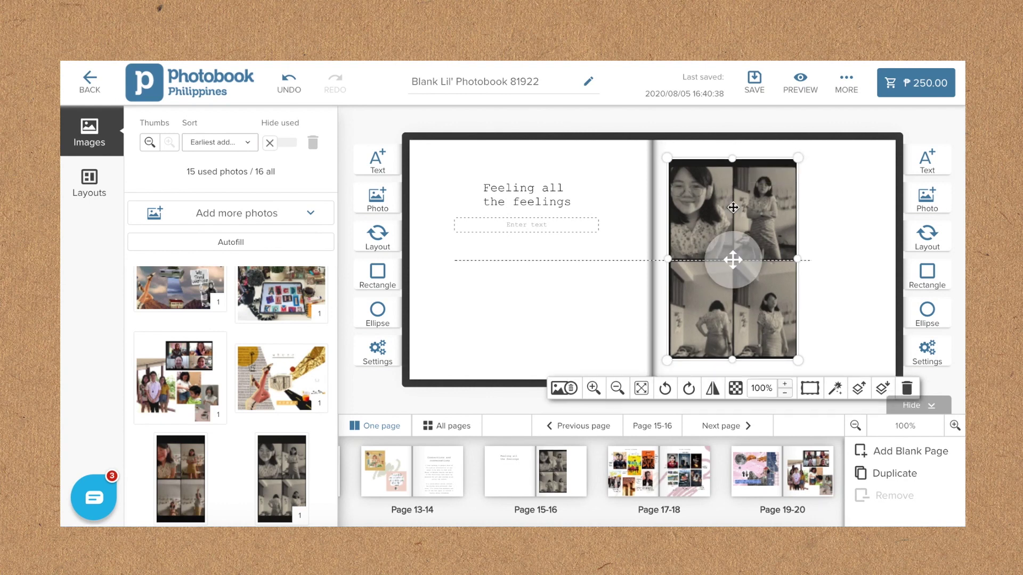
pyautogui.moveTo(731, 160); pyautogui.dragTo(732, 150)
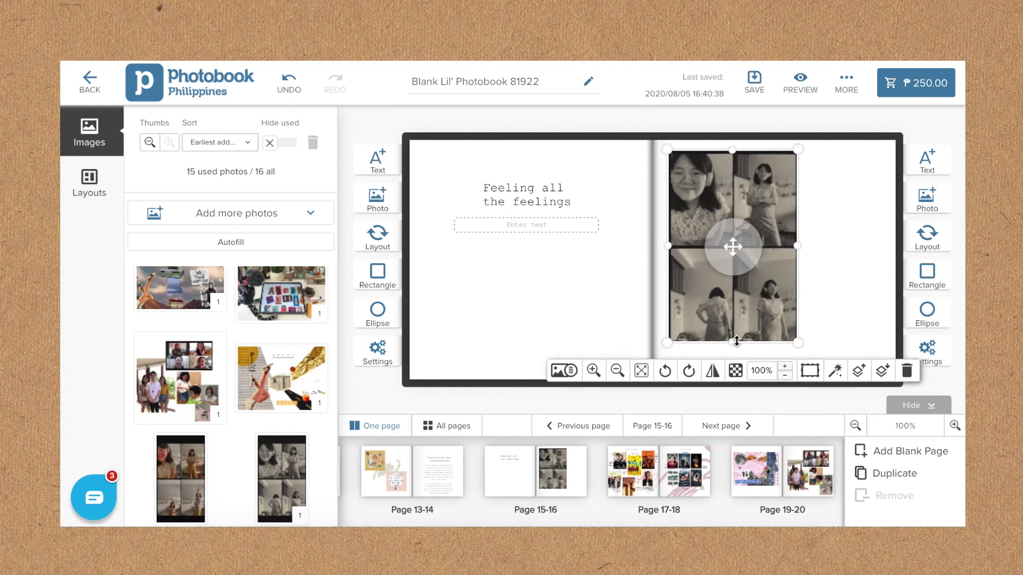
pyautogui.moveTo(737, 341); pyautogui.dragTo(735, 350)
pyautogui.click(863, 262)
pyautogui.moveTo(770, 249); pyautogui.dragTo(771, 236)
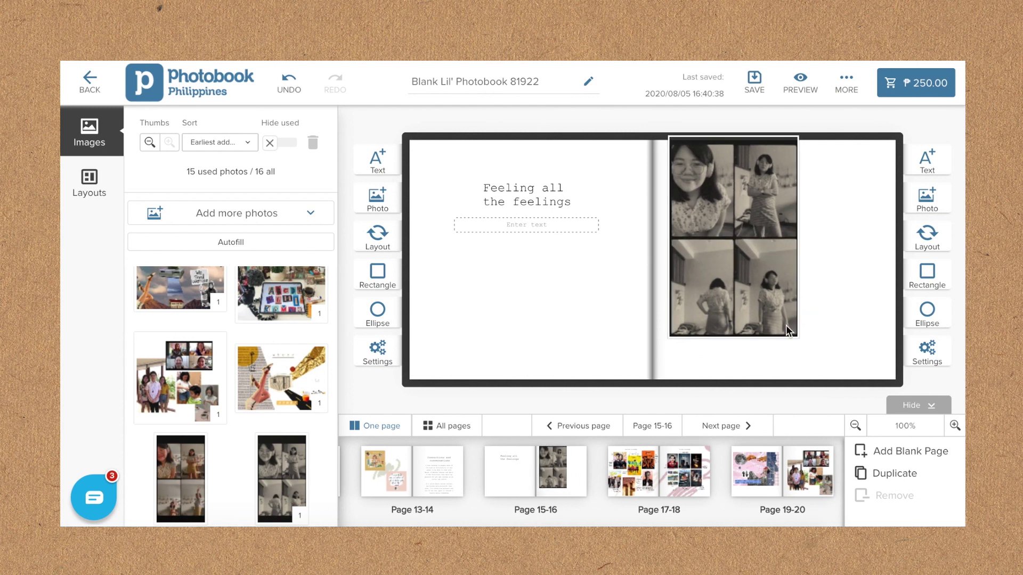
# Upload ABCLogo.png from the Downloads folder, try it as a large image across pages 15-16, and undo that placement.
pyautogui.click(235, 522)
pyautogui.moveTo(339, 159); pyautogui.dragTo(270, 397)
pyautogui.moveTo(180, 478)
pyautogui.mouseDown()
pyautogui.moveTo(671, 297)
pyautogui.moveTo(682, 315)
pyautogui.moveTo(607, 354)
pyautogui.moveTo(610, 365)
pyautogui.mouseUp()
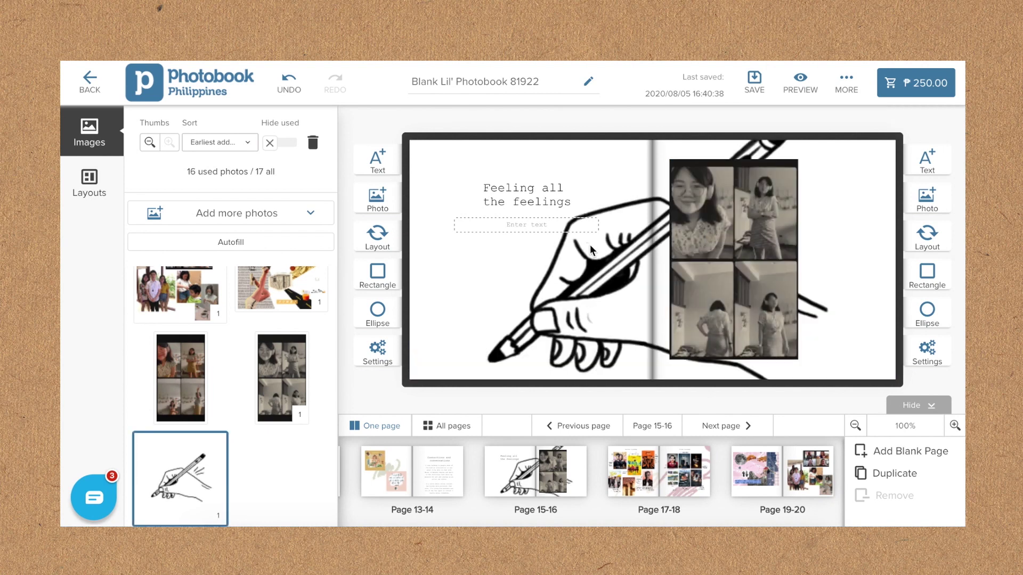
pyautogui.hotkey('ctrl', 'z')
# Place the pen-drawing logo as a small image overlapping the photo strip's lower inner corner, with the strip moved towards the page's outer edge.
pyautogui.moveTo(190, 484)
pyautogui.mouseDown()
pyautogui.moveTo(628, 295)
pyautogui.moveTo(615, 218)
pyautogui.mouseUp()
pyautogui.moveTo(701, 302); pyautogui.dragTo(623, 235)
pyautogui.moveTo(549, 173)
pyautogui.mouseDown()
pyautogui.moveTo(650, 331)
pyautogui.moveTo(670, 333)
pyautogui.mouseUp()
pyautogui.moveTo(766, 228); pyautogui.dragTo(840, 227)
pyautogui.moveTo(694, 343)
pyautogui.mouseDown()
pyautogui.moveTo(752, 304)
pyautogui.moveTo(751, 350)
pyautogui.moveTo(760, 349)
pyautogui.moveTo(722, 348)
pyautogui.mouseUp()
pyautogui.click(749, 232)
pyautogui.click(732, 348)
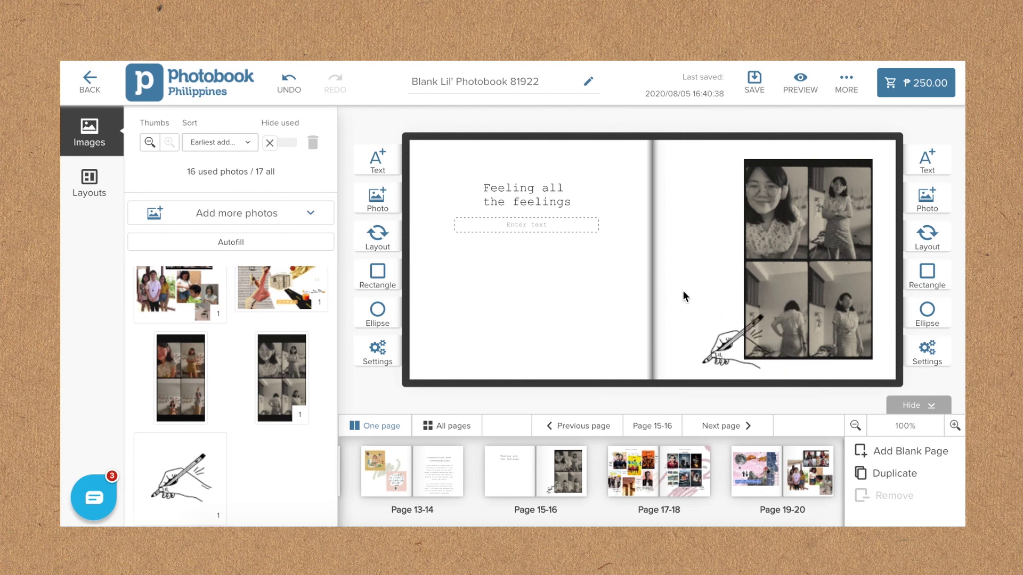
pyautogui.moveTo(684, 290); pyautogui.dragTo(666, 277)
# On pages 13-14, move the "Connections and conversations" heading higher above the body text.
pyautogui.click(469, 223)
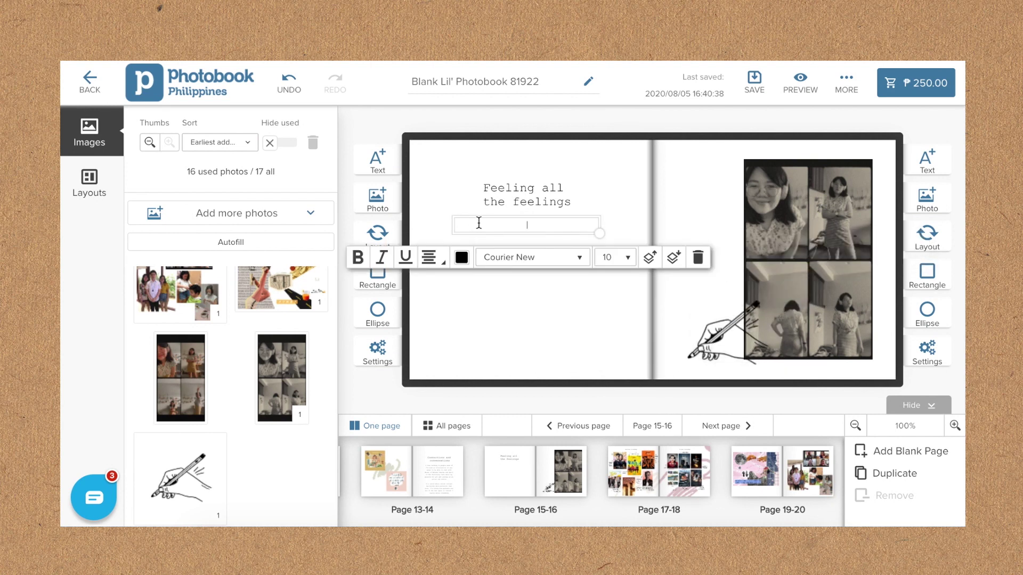
pyautogui.click(432, 462)
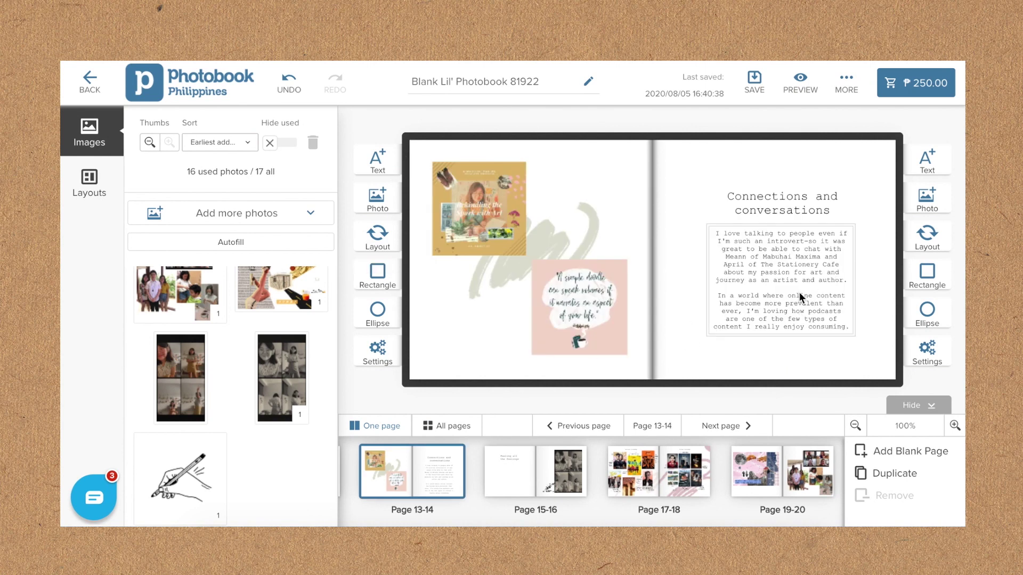
pyautogui.moveTo(792, 195); pyautogui.dragTo(793, 179)
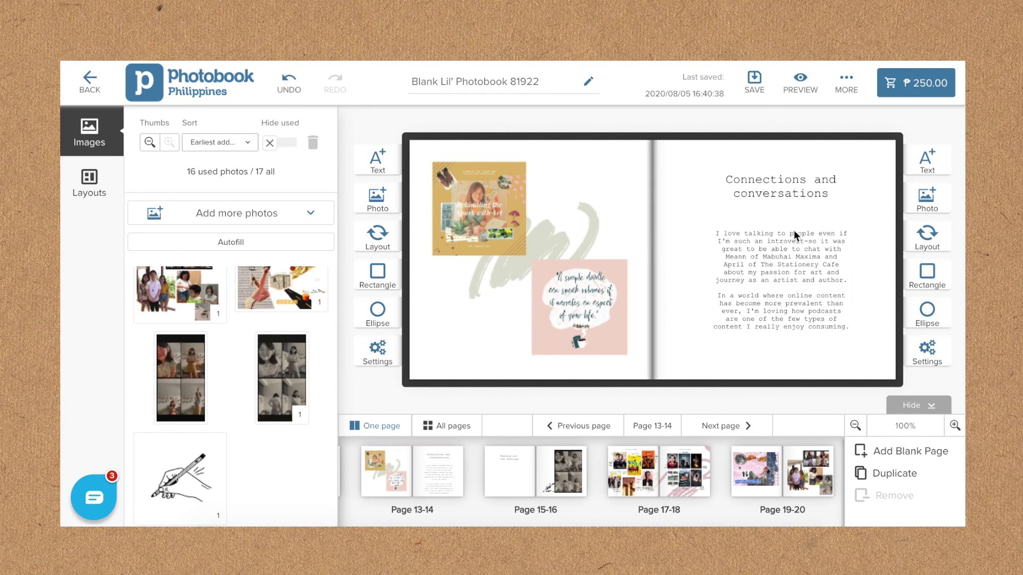
# Insert a middle paragraph in the body text, from "I also spent a lovely afternoon" to "It was amazing.", with a blank line after it.
pyautogui.doubleClick(789, 245)
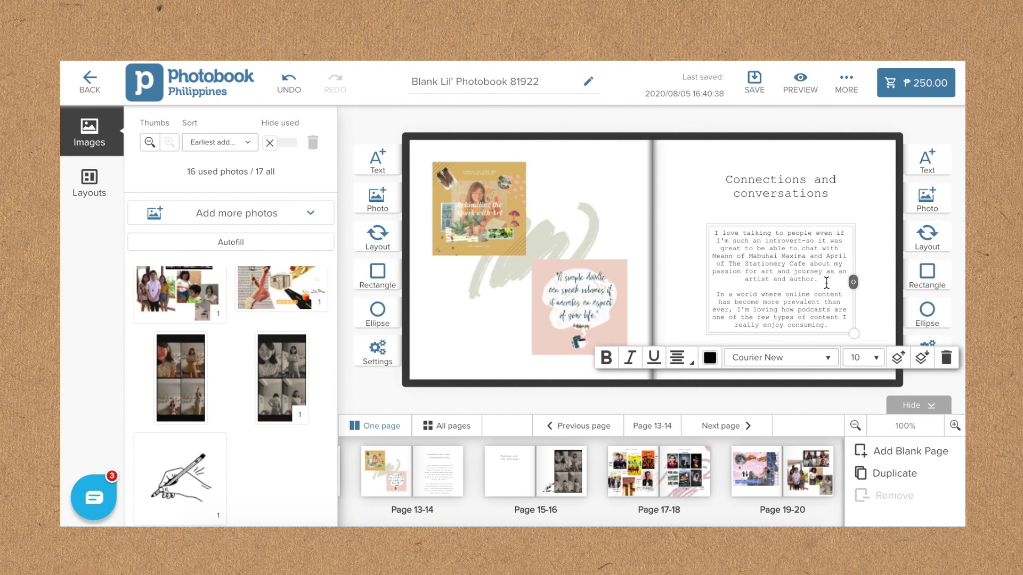
pyautogui.press('Return')
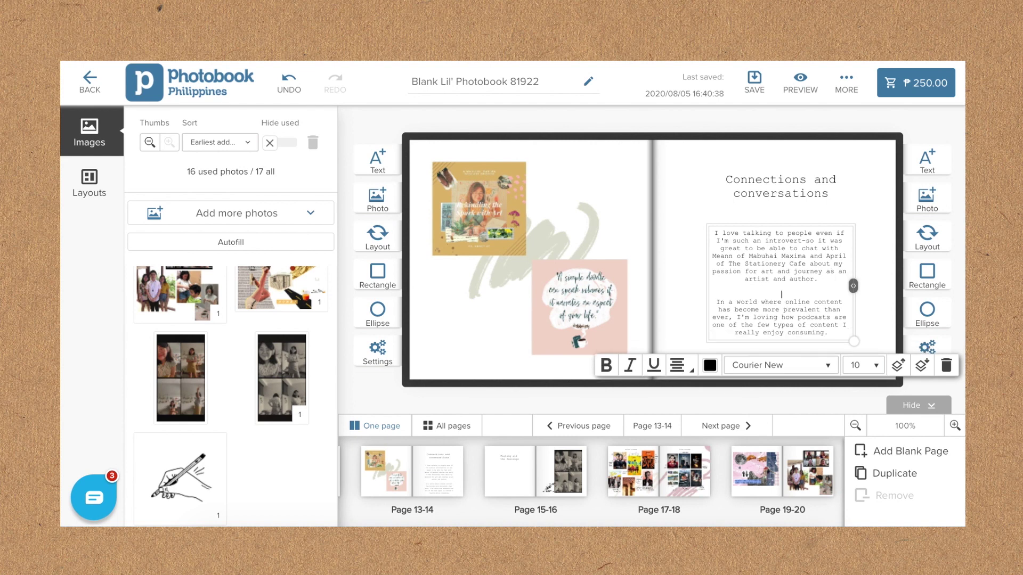
pyautogui.write('I also spent a lovely afternoon wit')
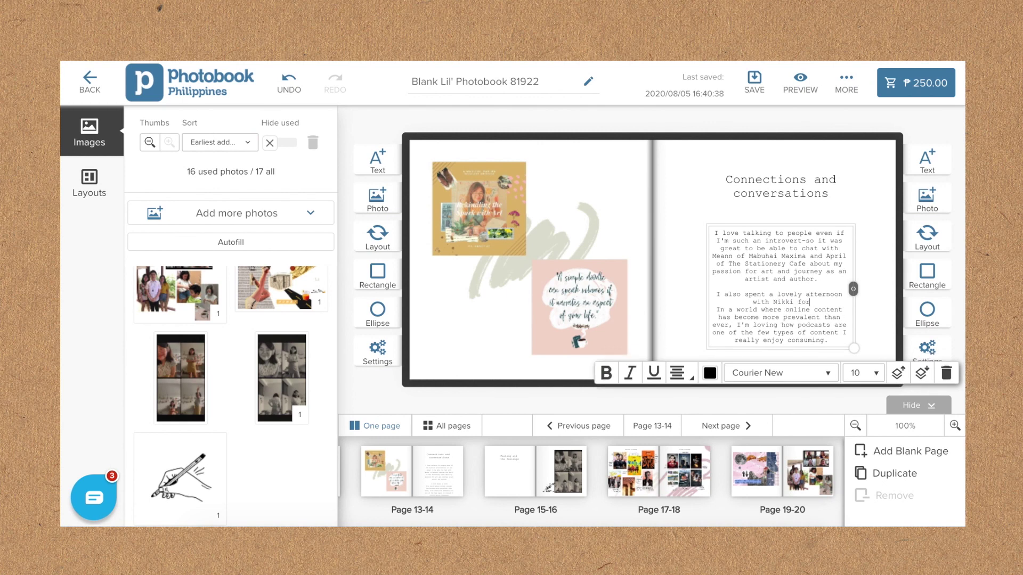
pyautogui.write('h Nikki of Good, Rude and Partly Nude on c')
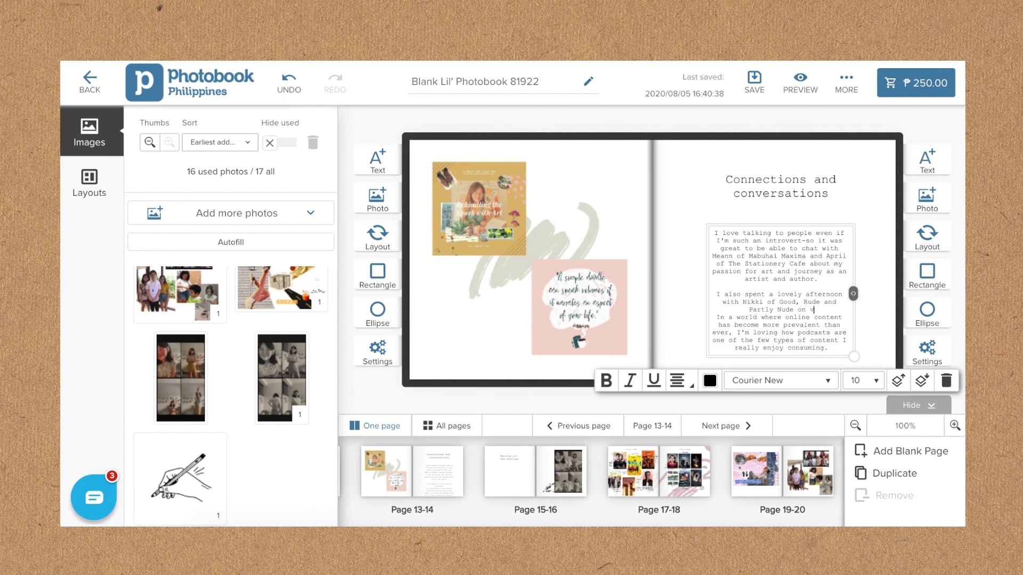
pyautogui.write('onversations about creating, the proces')
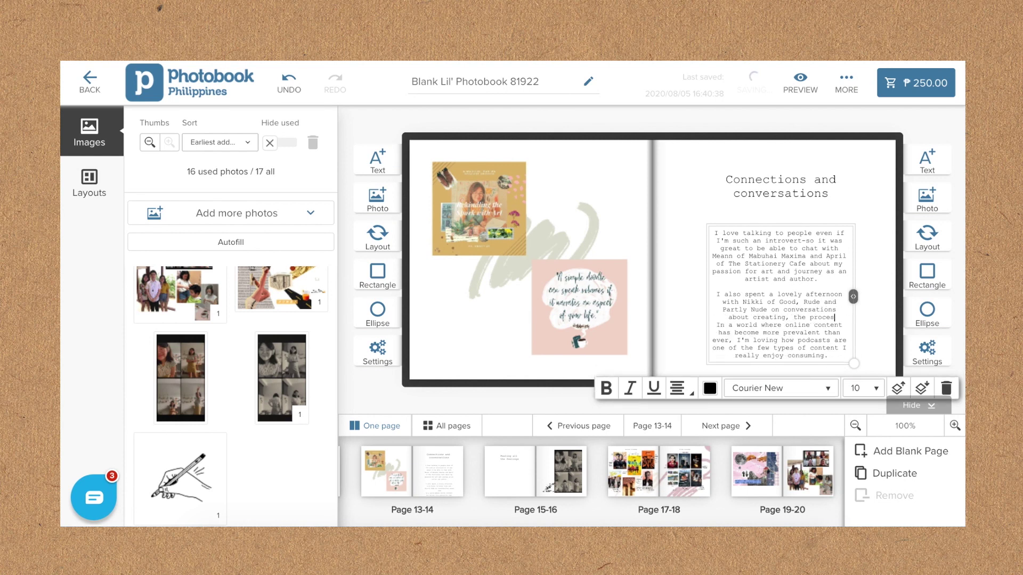
pyautogui.write('s, and ')
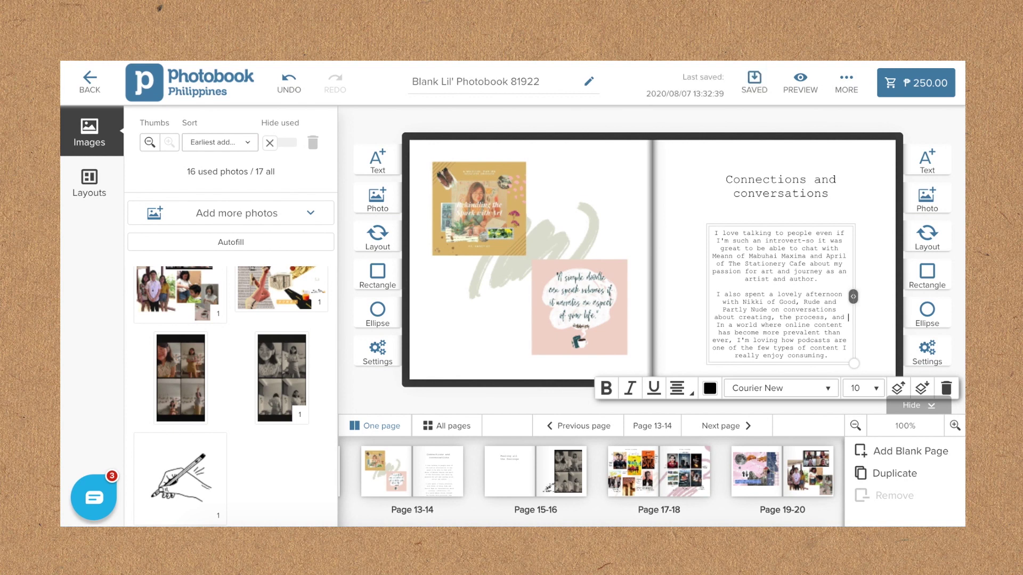
pyautogui.write('the journey.')
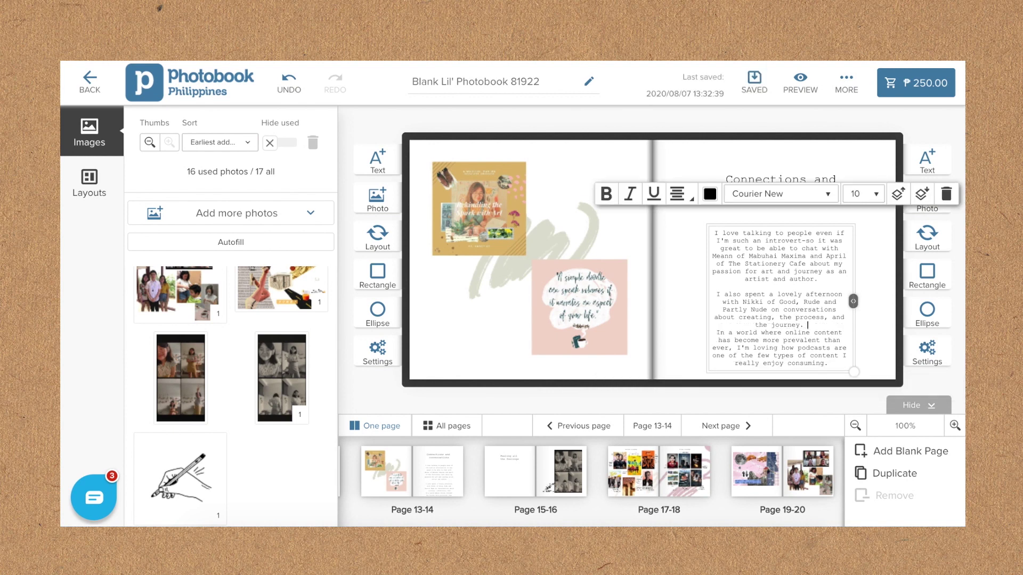
pyautogui.write(' It wa ama')
pyautogui.write(' amazing.')
pyautogui.press('Return')
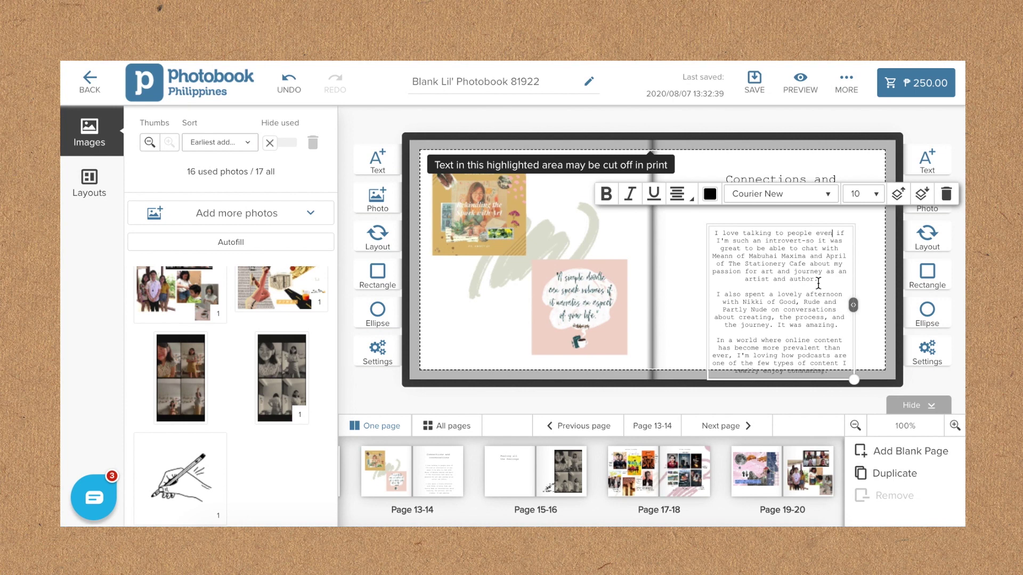
# On pages 13-14, move the "Connections and conversations" heading and its three-paragraph body text higher, inside the print-safe area, keeping them centred.
pyautogui.click(873, 258)
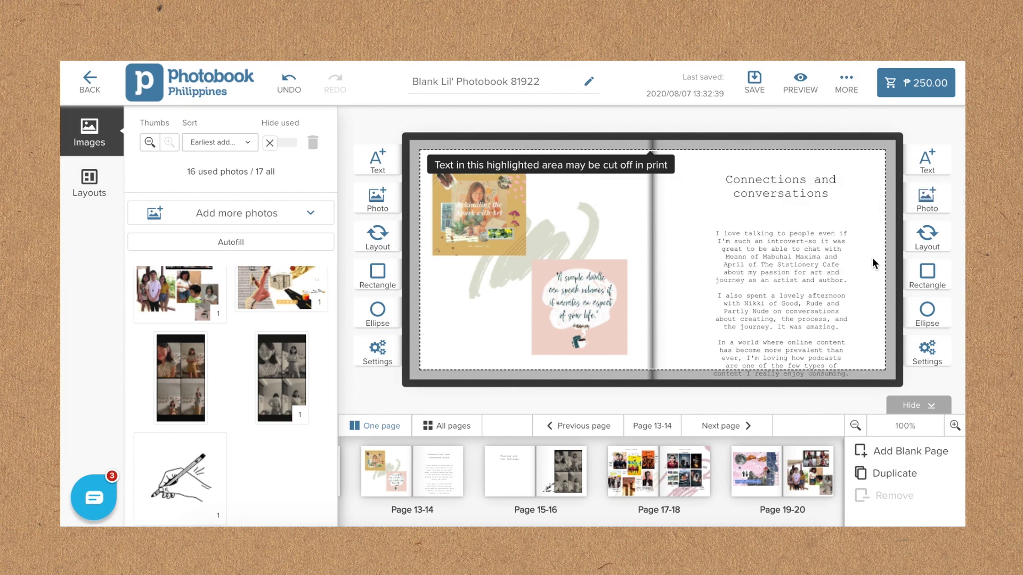
pyautogui.moveTo(796, 177); pyautogui.dragTo(803, 169)
pyautogui.click(801, 236)
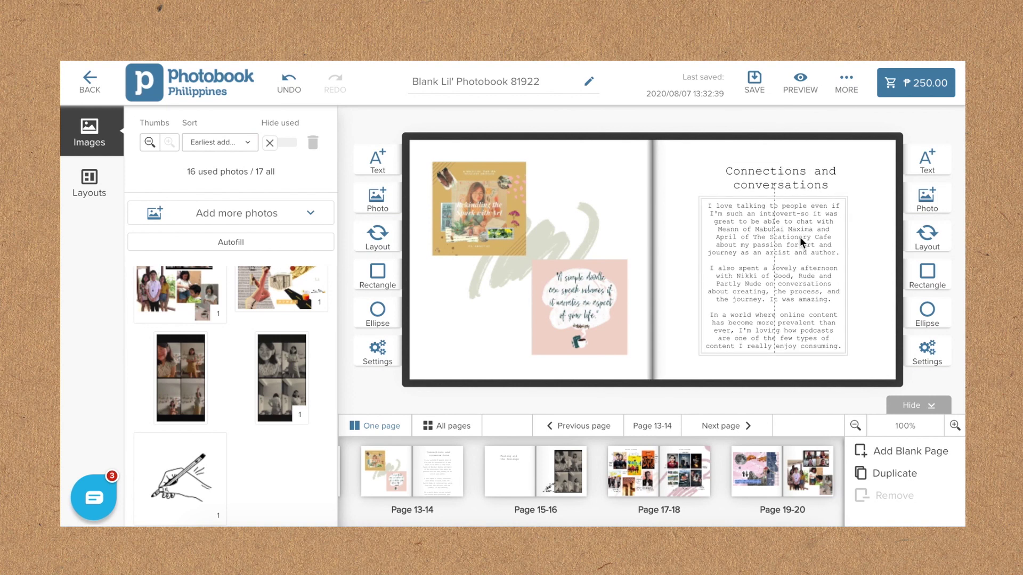
pyautogui.click(867, 254)
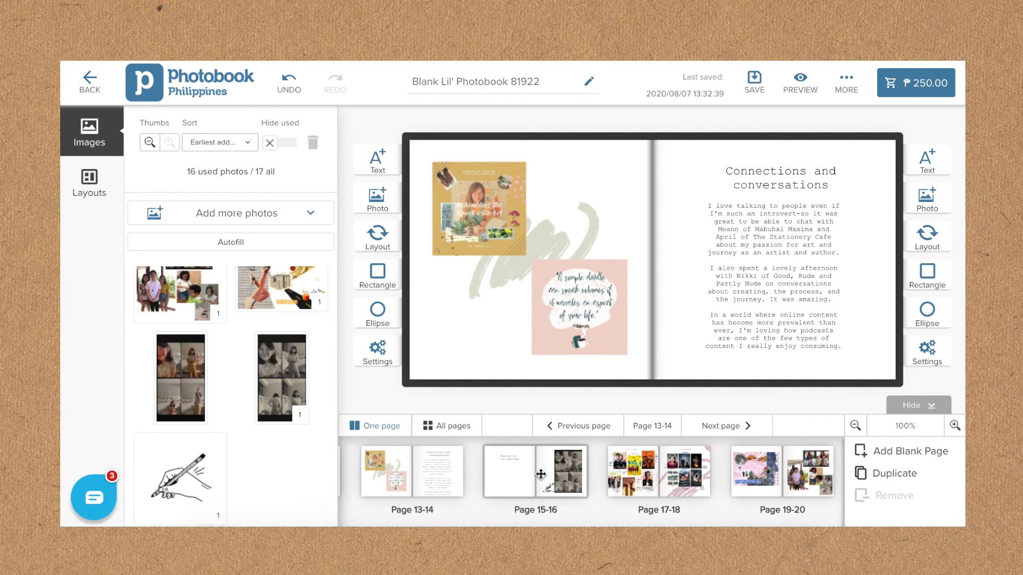
pyautogui.click(766, 302)
pyautogui.click(766, 302)
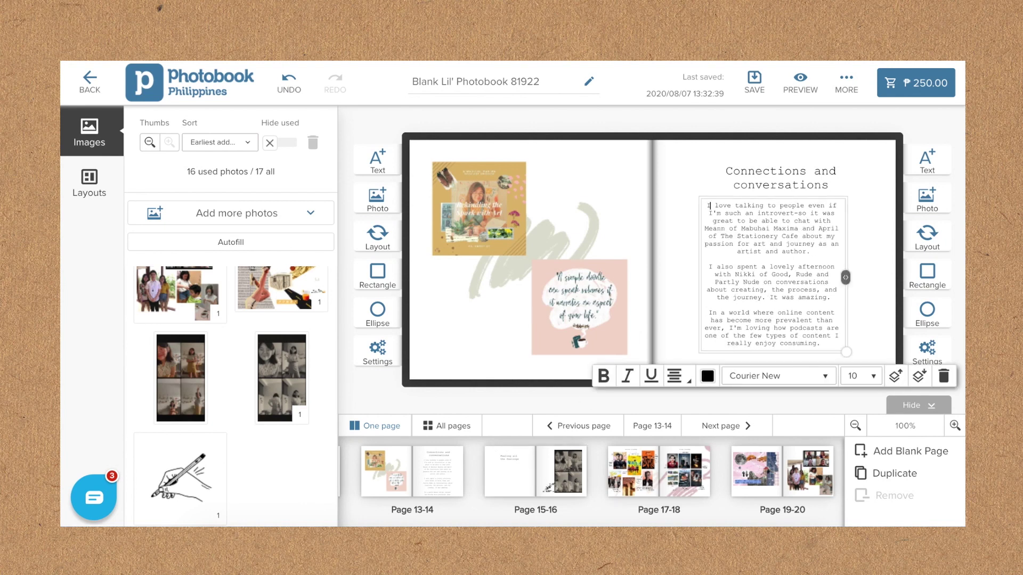
pyautogui.click(858, 238)
pyautogui.moveTo(839, 248); pyautogui.dragTo(840, 251)
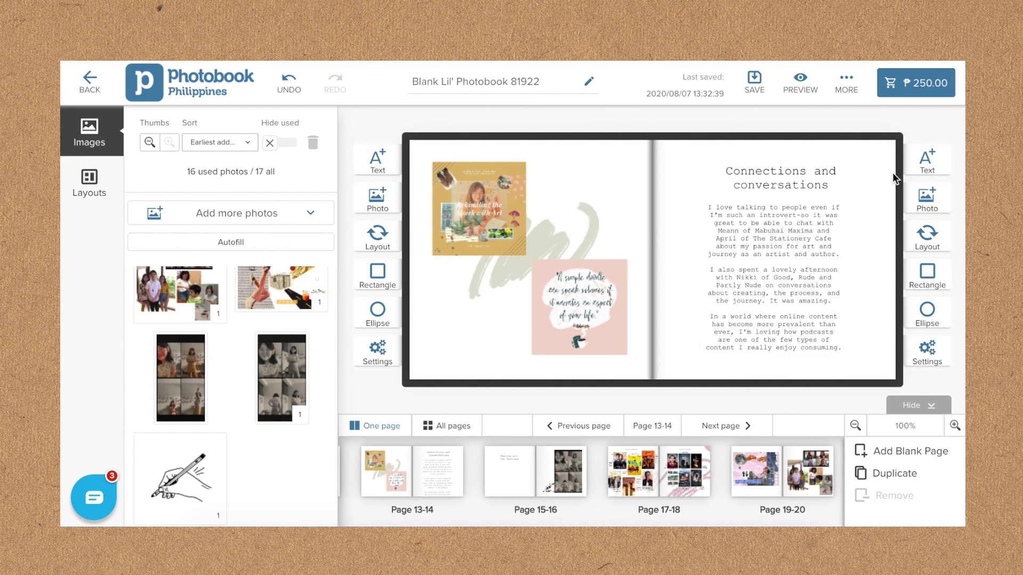
# On pages 15-16, write body text under the heading, from "The days come and go." to "more than necessary to also pay attention to yourself—at least,".
pyautogui.click(536, 471)
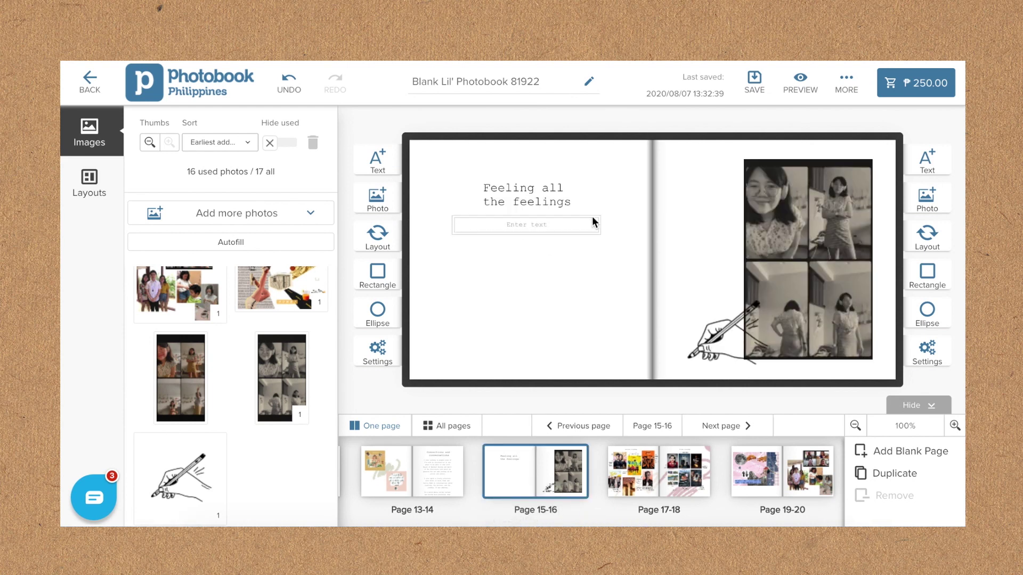
pyautogui.click(550, 228)
pyautogui.write('The days come and go. And if th')
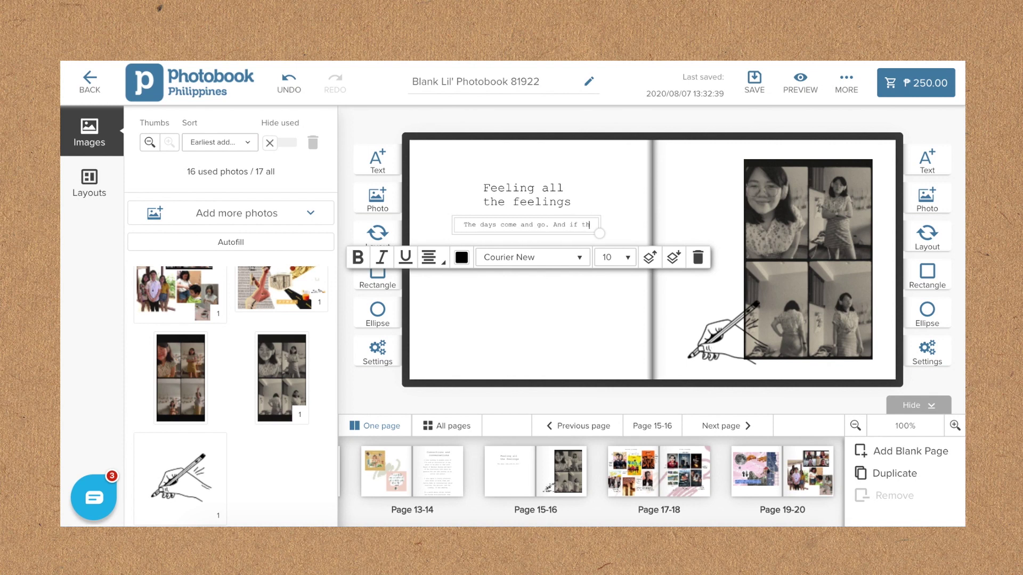
pyautogui.write("ere's anything I've picked up from")
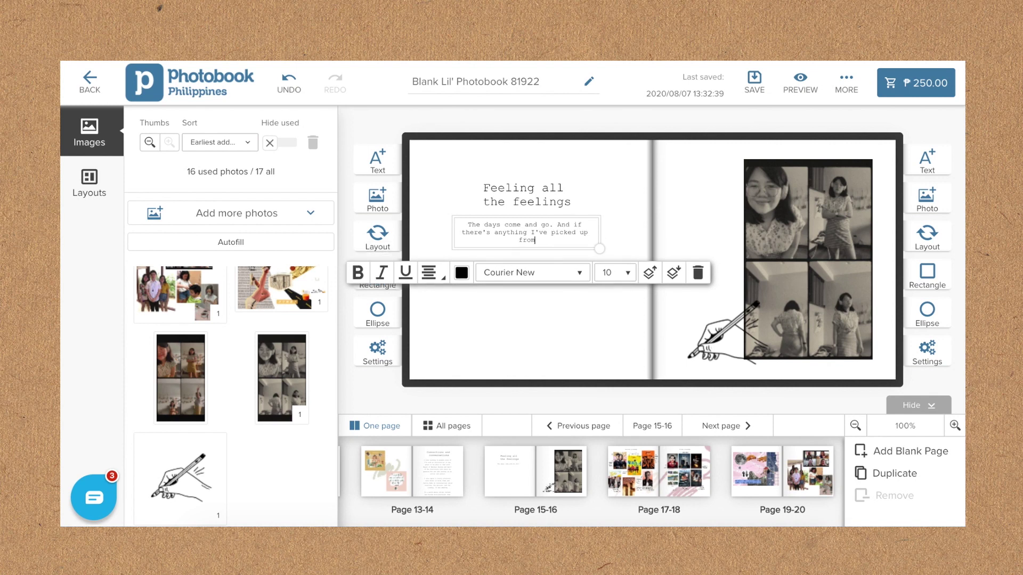
pyautogui.write(" this year and how summer turned out, I guess it's a reminder to just hold on a")
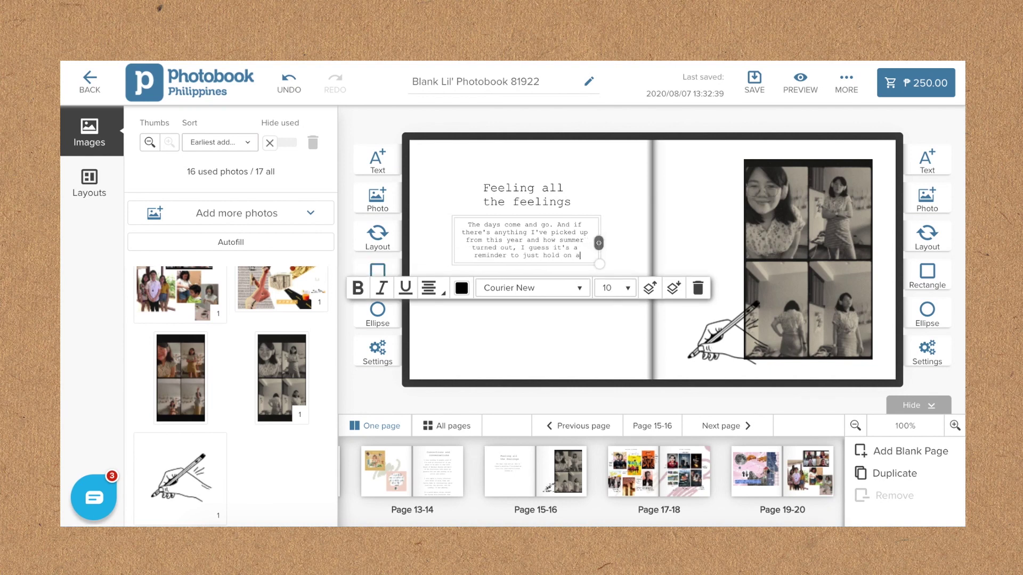
pyautogui.write('nd trust that things will be okay soon. The unv')
pyautogui.press('BackSpace')
pyautogui.write('certainty is scary and bothersome, but in')
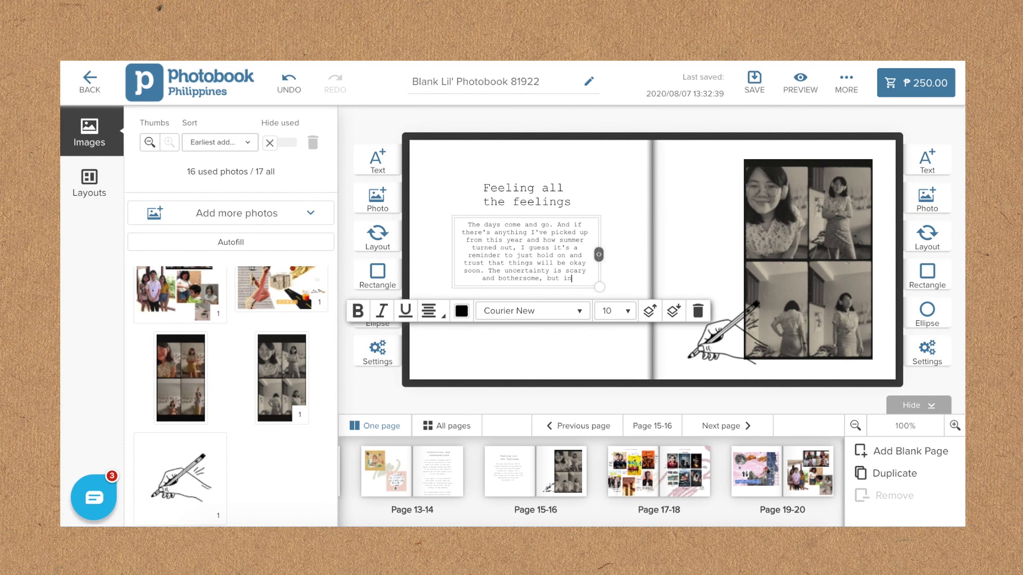
pyautogui.write(" these times it's more than necessary")
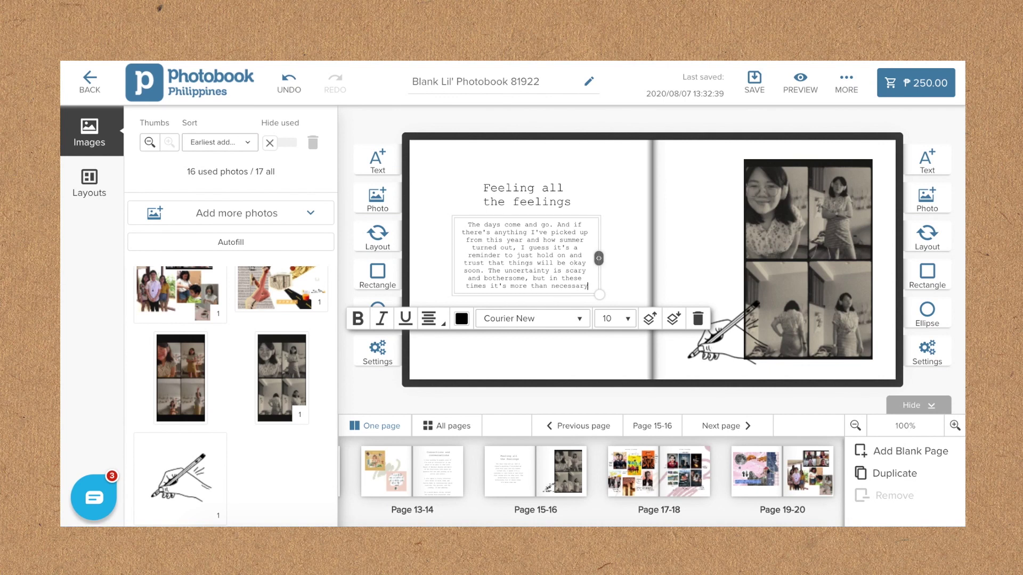
pyautogui.write(' to also pay attention to yourself—at least,')
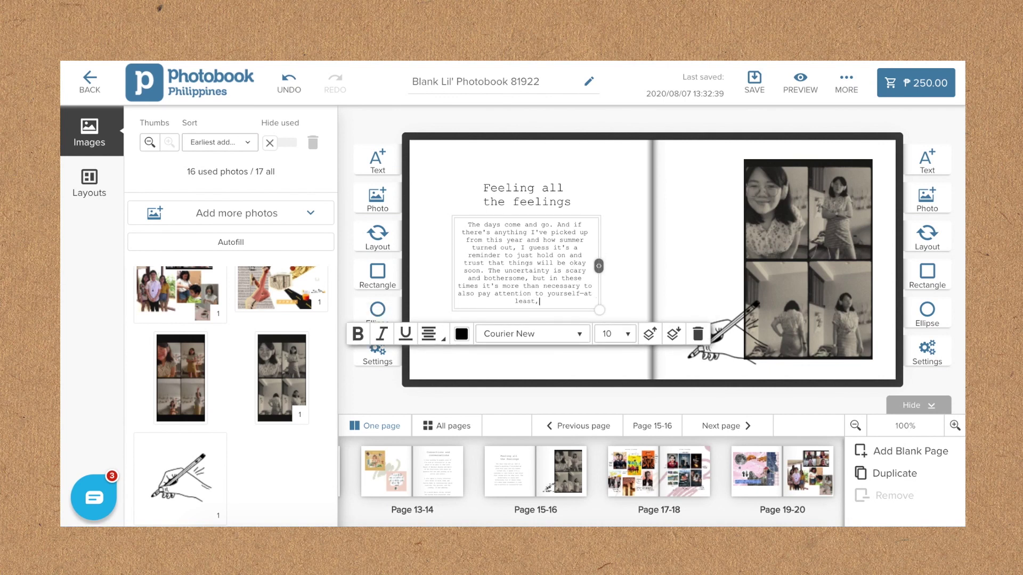
# Continue the paragraph from "for me. I have a lot of feelings and it takes so much strength" to "so getting by is more than enough.".
pyautogui.write(' for me. I have a lot of feeli')
pyautogui.write('ngs and the dark shadows')
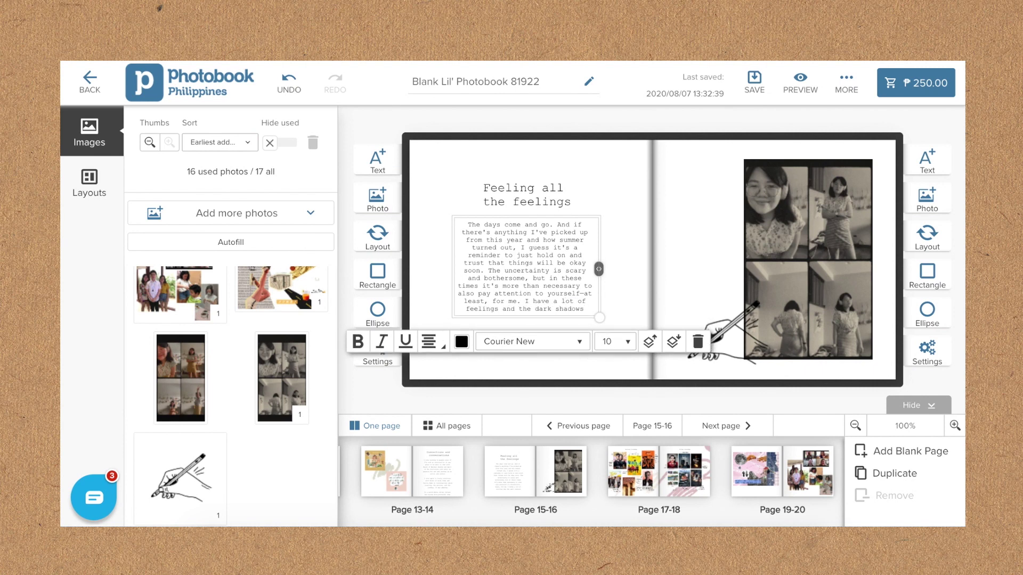
pyautogui.moveTo(520, 307); pyautogui.dragTo(584, 309)
pyautogui.write('it takes so much strength to pull myself out from my dark')
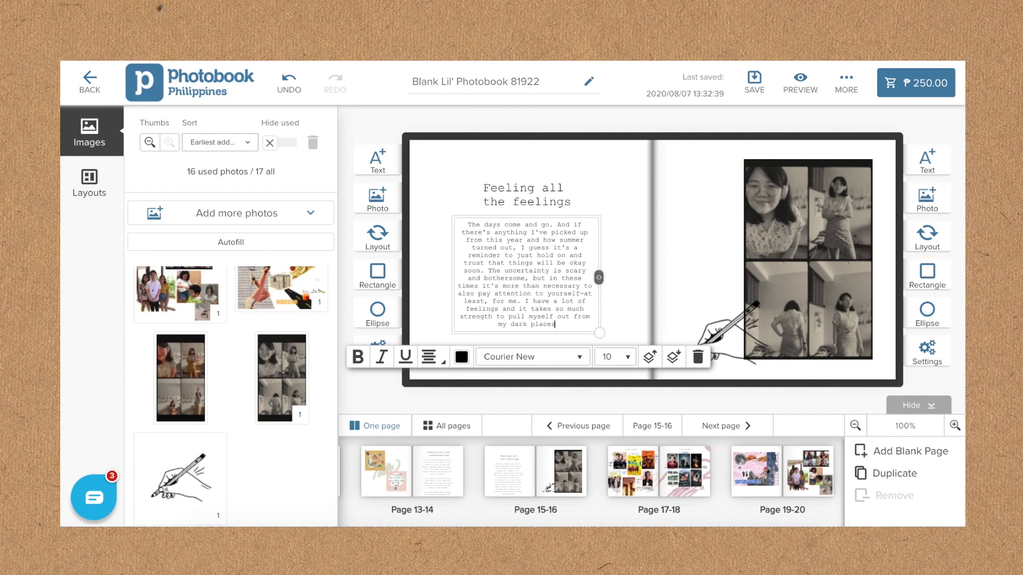
pyautogui.write(' places, so getting by is more t')
pyautogui.write('han enoug')
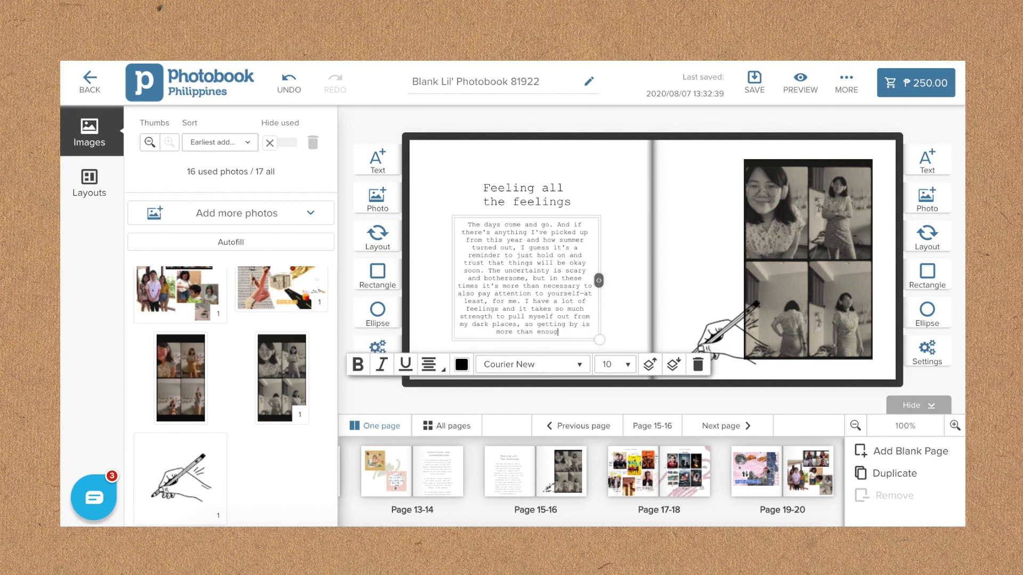
pyautogui.write('h.')
# Bring back the lost body text and finish it with a separate closing line, "At least for the meantime.".
pyautogui.press('Return')
pyautogui.press('Return')
pyautogui.write('At least')
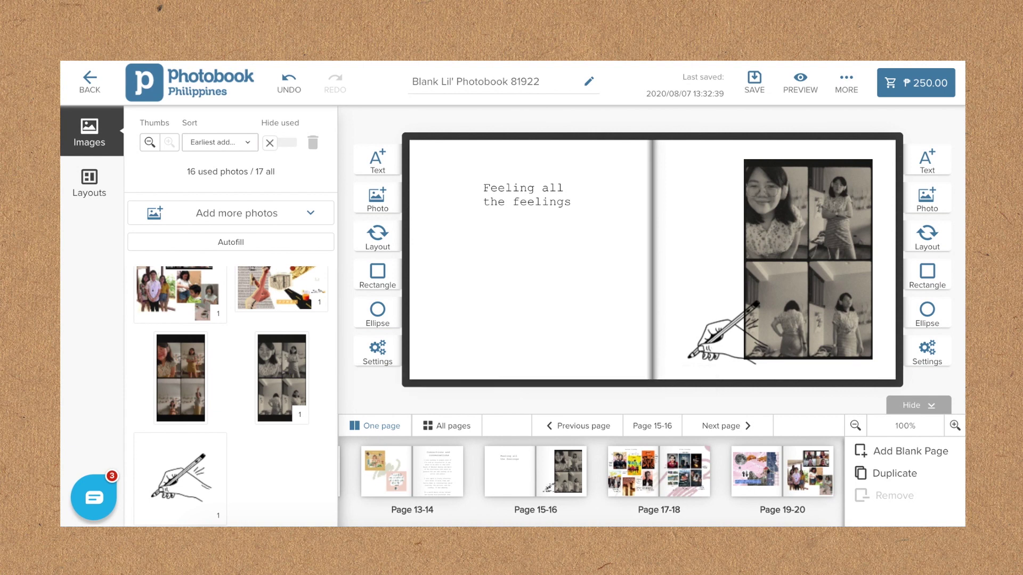
pyautogui.click(522, 245)
pyautogui.click(659, 471)
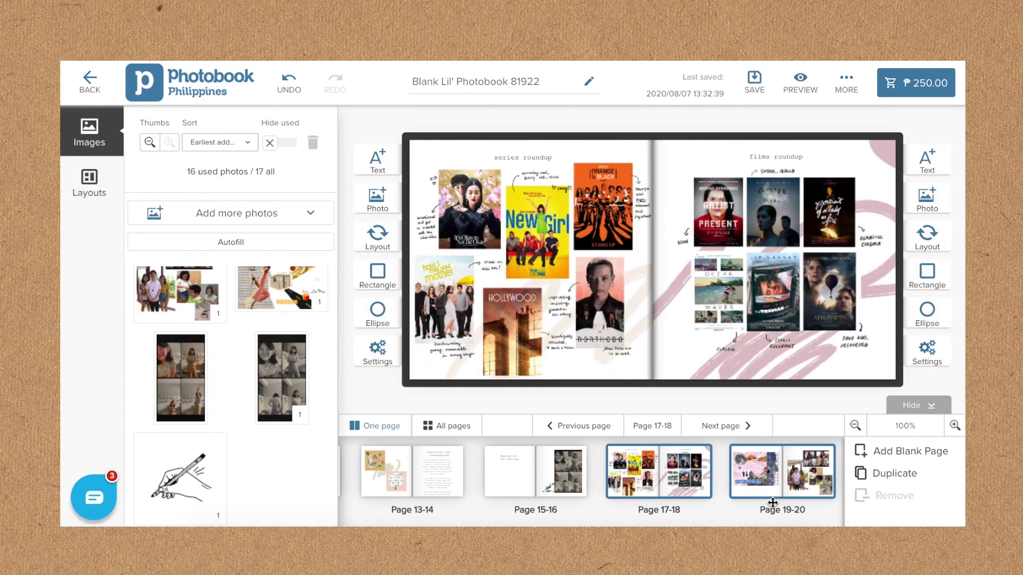
pyautogui.click(536, 495)
pyautogui.click(574, 253)
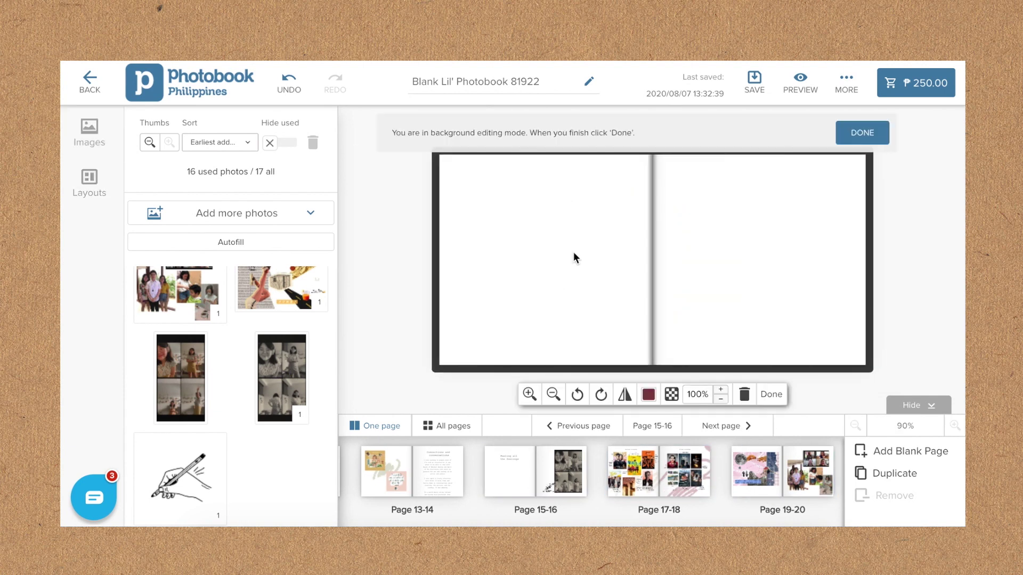
pyautogui.click(874, 135)
pyautogui.click(544, 277)
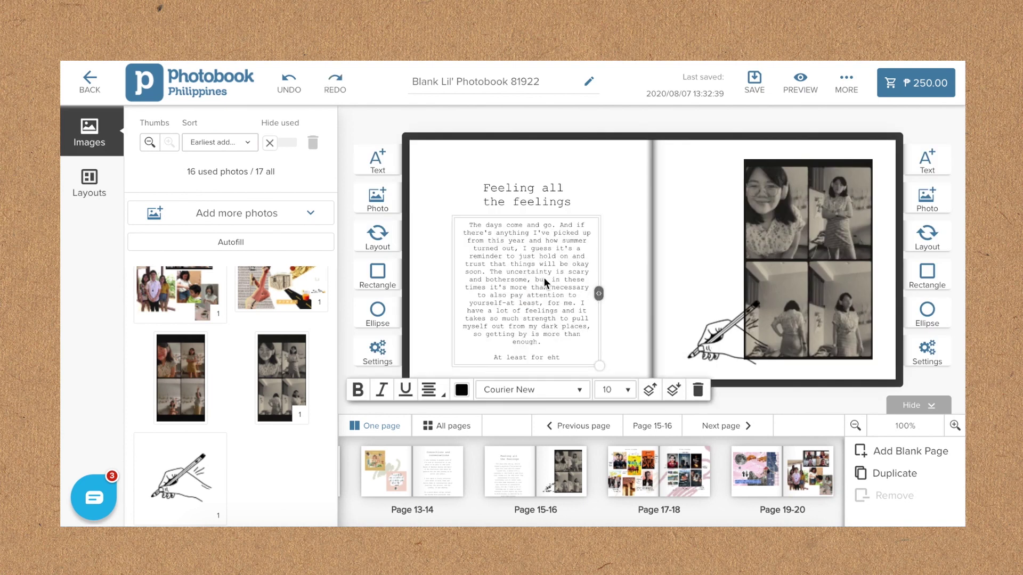
pyautogui.click(557, 355)
pyautogui.write('meantime.')
# Raise the "Feeling all the feelings" heading slightly and shorten it to "Feeling feelings" on a single line.
pyautogui.click(535, 175)
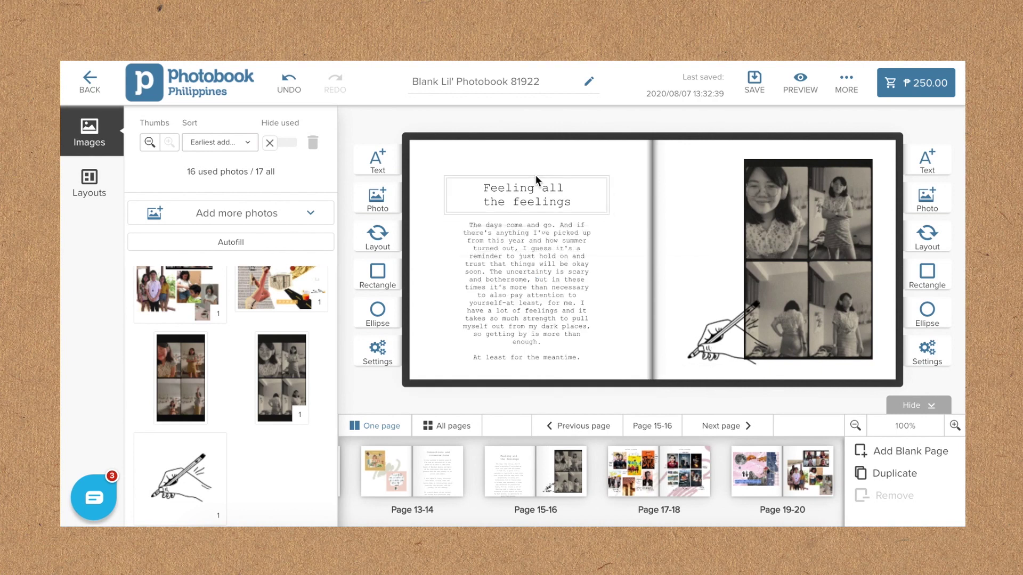
pyautogui.click(535, 175)
pyautogui.moveTo(614, 191); pyautogui.dragTo(566, 188)
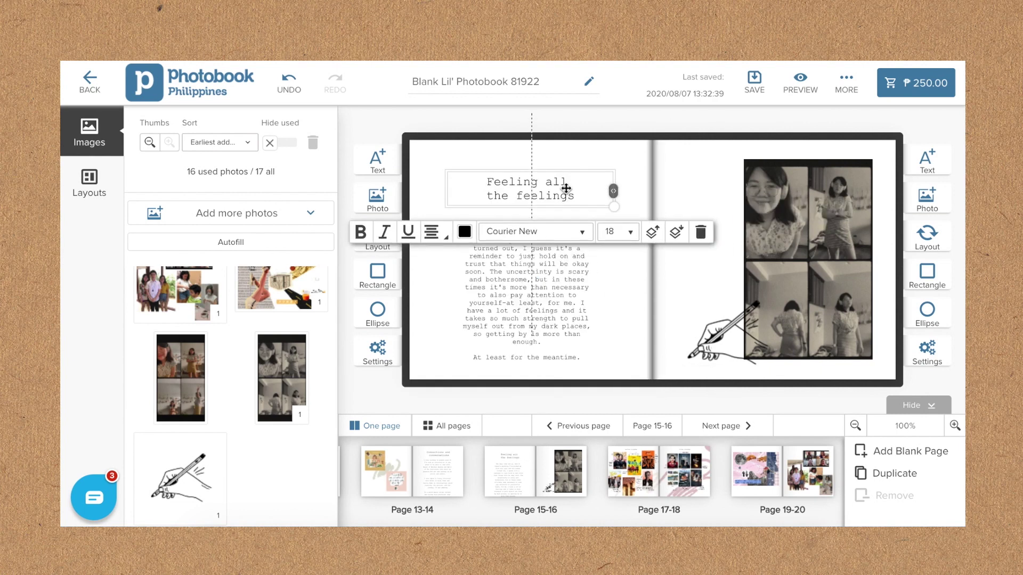
pyautogui.doubleClick(504, 195)
pyautogui.press('BackSpace')
pyautogui.doubleClick(508, 181)
pyautogui.press('BackSpace')
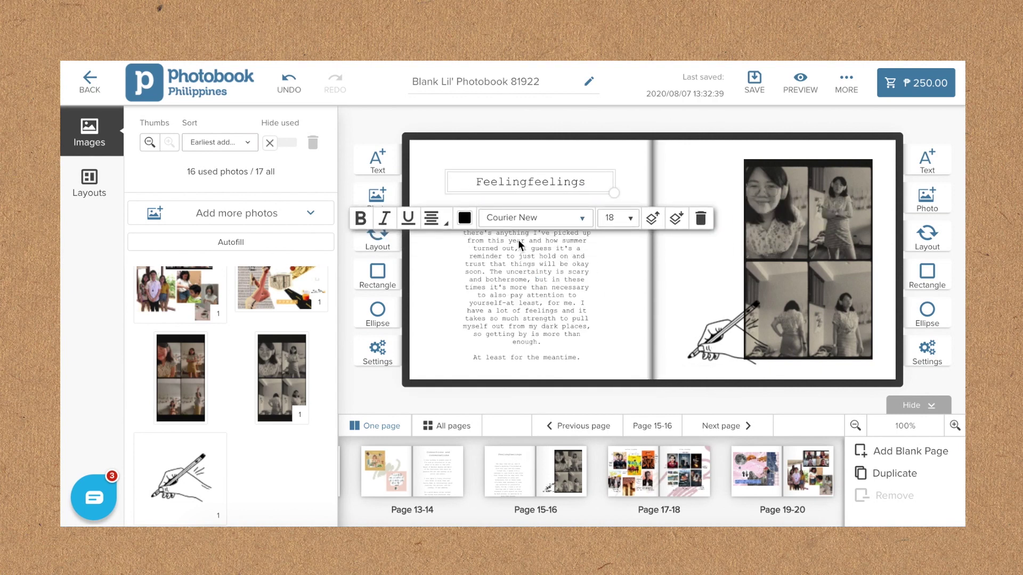
pyautogui.click(497, 207)
# Widen the body text box on page 15 and move it slightly higher, centred under the heading.
pyautogui.moveTo(550, 275); pyautogui.dragTo(614, 275)
pyautogui.click(578, 271)
pyautogui.moveTo(583, 253); pyautogui.dragTo(578, 259)
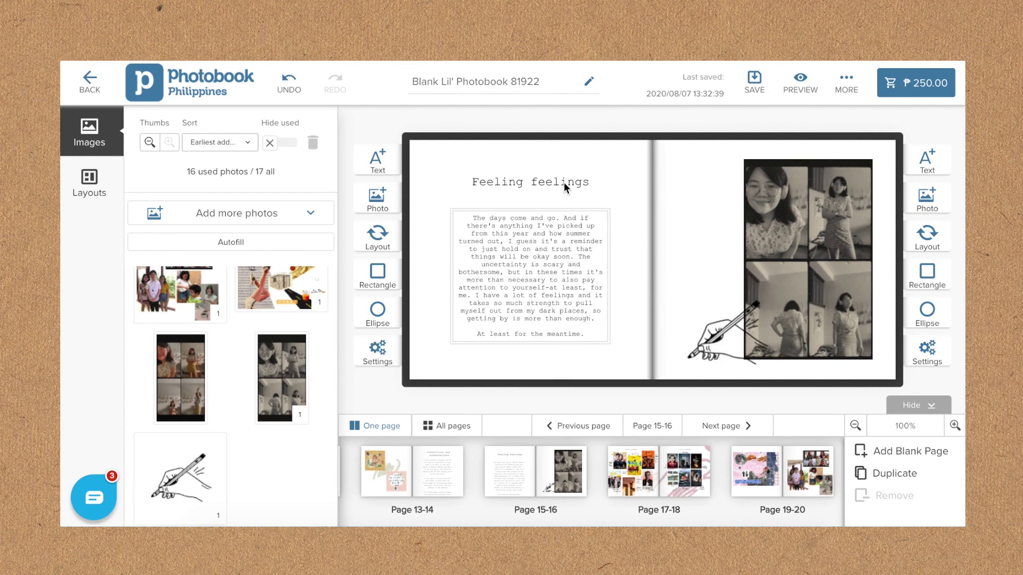
# Lower the "Feeling feelings" heading closer to the body text and nudge the pen drawing upward beside the photo strip.
pyautogui.moveTo(563, 175); pyautogui.dragTo(563, 185)
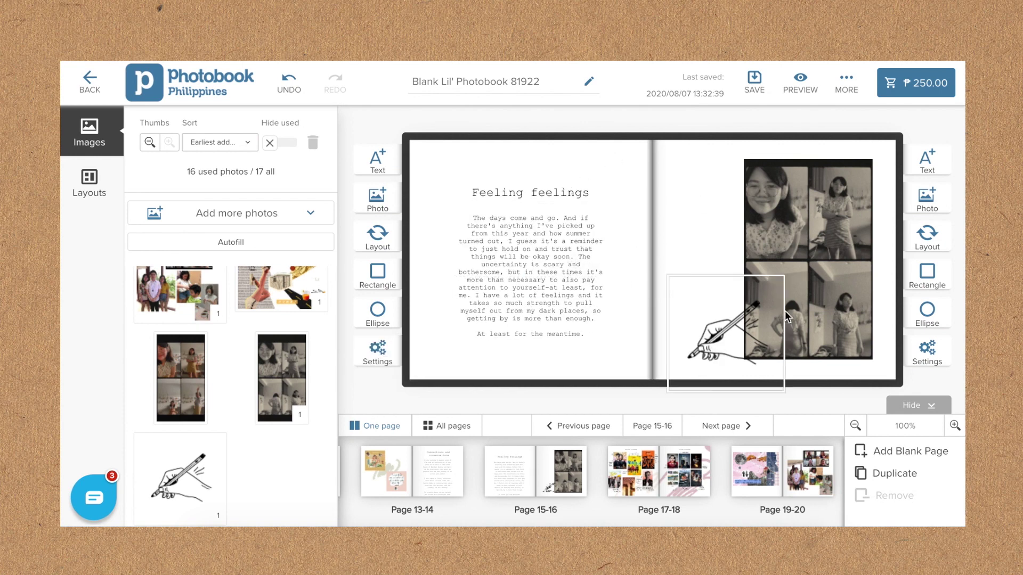
pyautogui.moveTo(719, 342)
pyautogui.mouseDown()
pyautogui.moveTo(648, 318)
pyautogui.moveTo(573, 325)
pyautogui.moveTo(708, 298)
pyautogui.moveTo(727, 319)
pyautogui.moveTo(724, 334)
pyautogui.mouseUp()
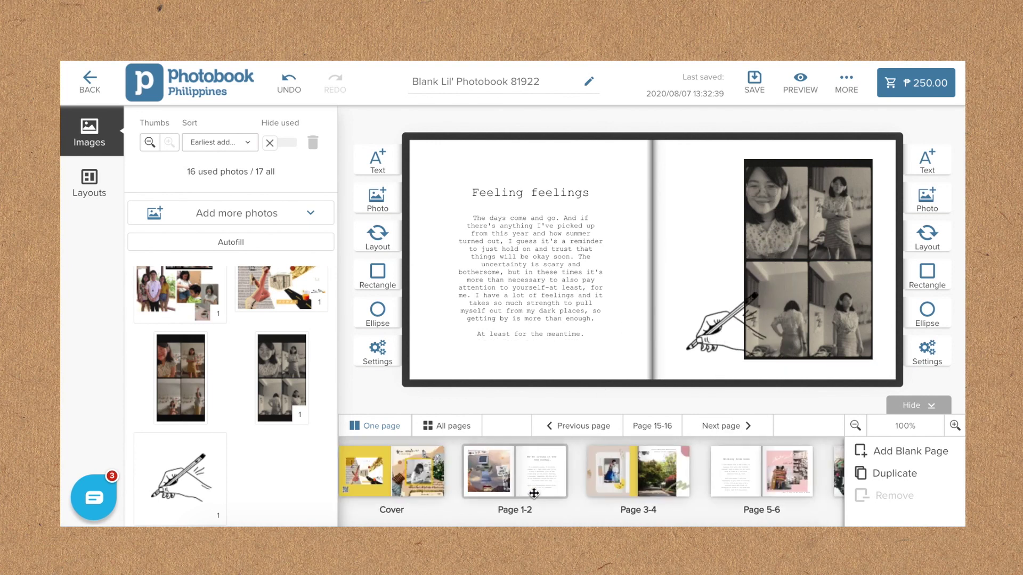
# Look over pages 17-18 and 19-20, and check the "Feeling feelings" heading on pages 15-16 again.
pyautogui.click(681, 470)
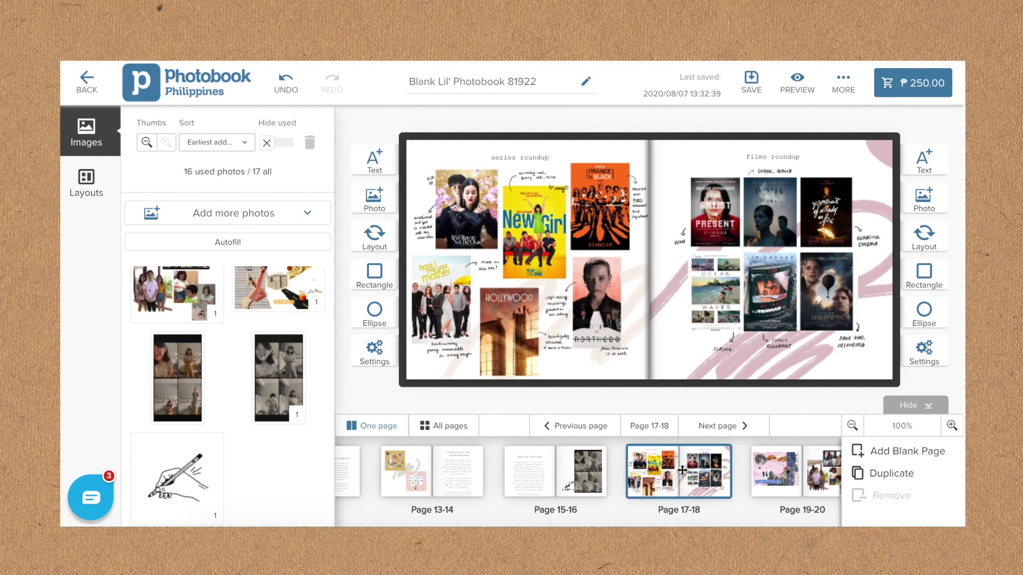
pyautogui.click(801, 469)
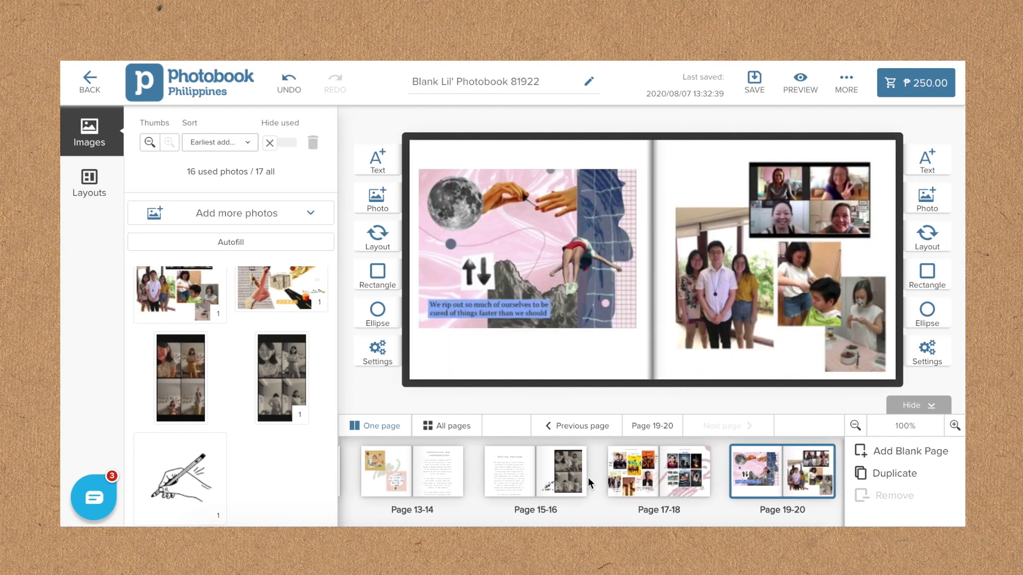
pyautogui.click(559, 479)
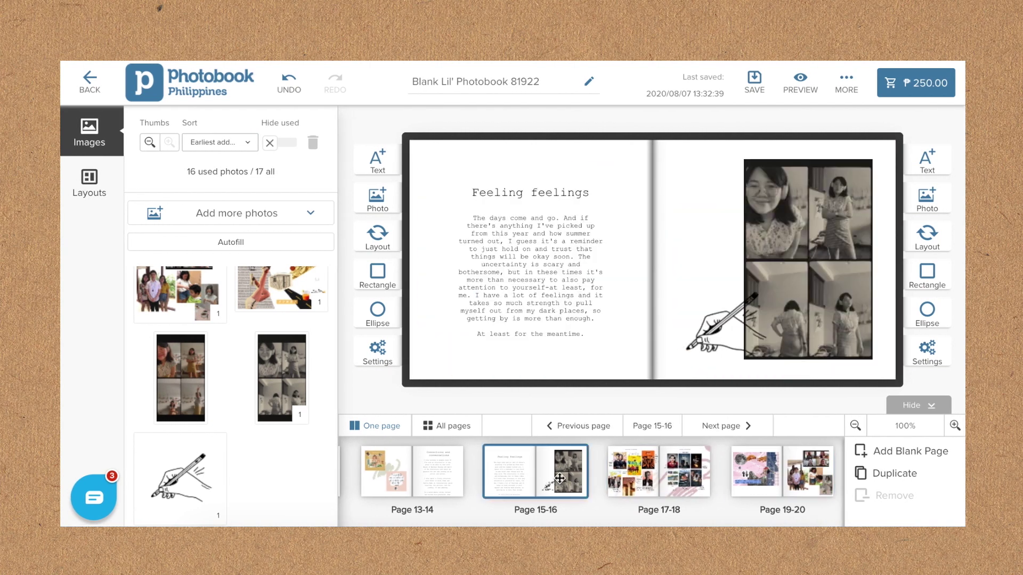
pyautogui.click(553, 193)
pyautogui.click(628, 160)
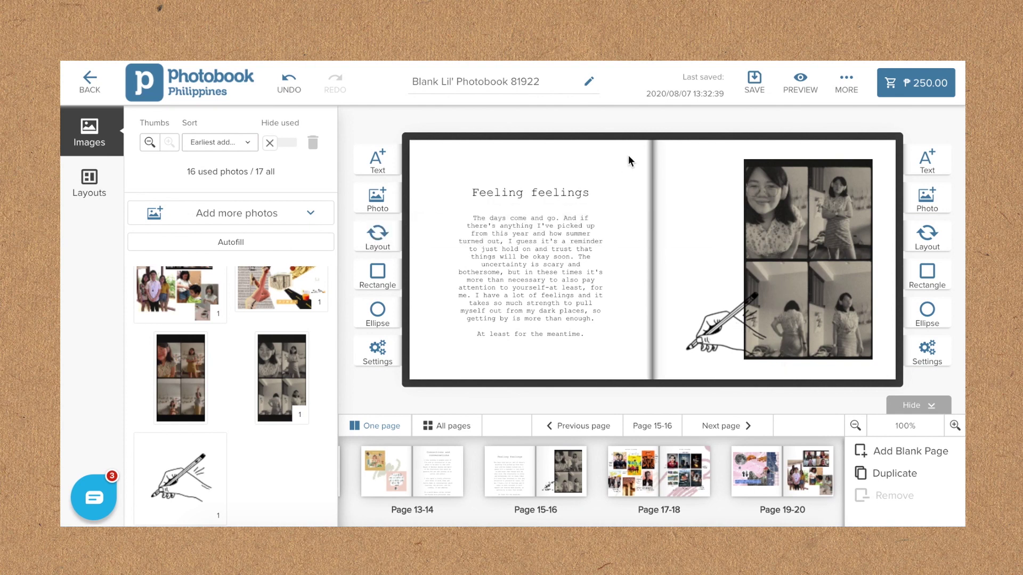
pyautogui.click(591, 193)
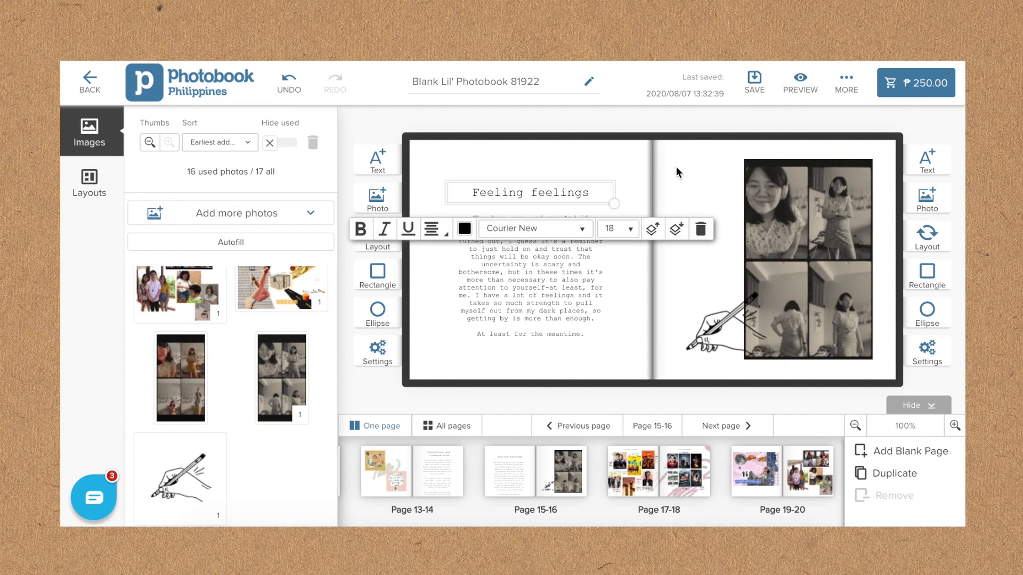
pyautogui.click(641, 168)
pyautogui.click(596, 193)
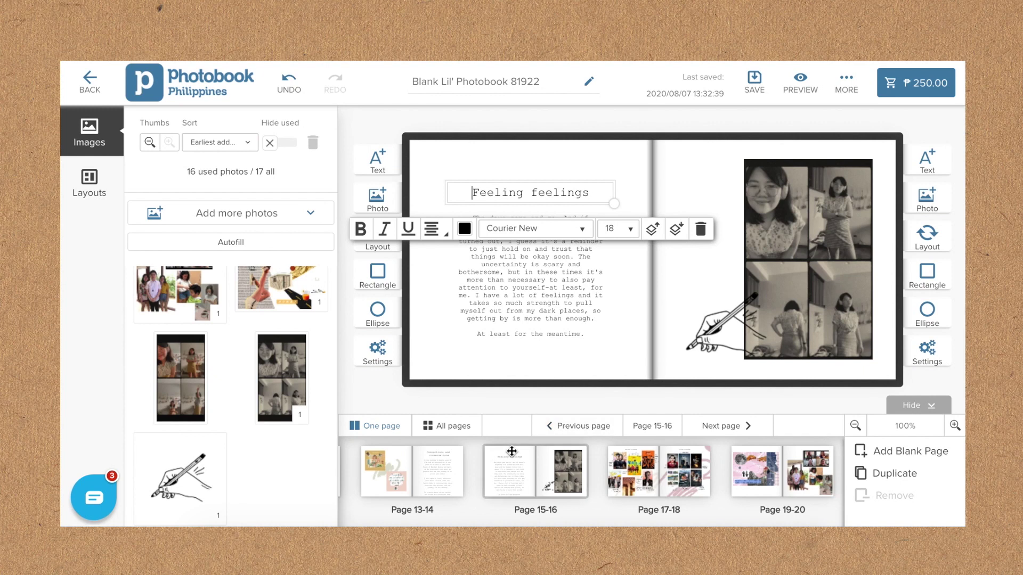
# Review the finished photobook spread by spread, from the cover through to pages 19-20.
pyautogui.hscroll(-15, 511, 451)
pyautogui.click(421, 469)
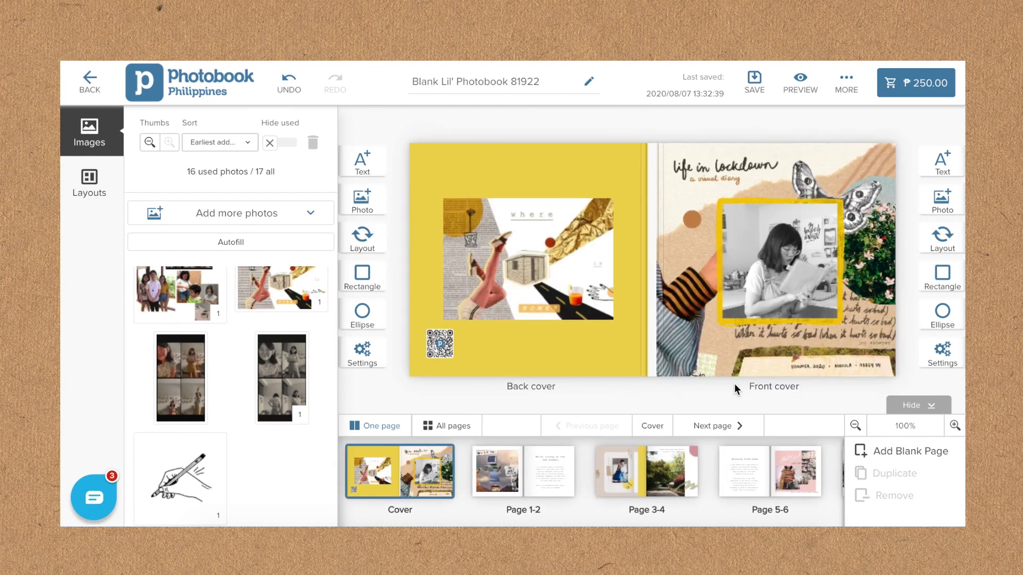
pyautogui.click(729, 424)
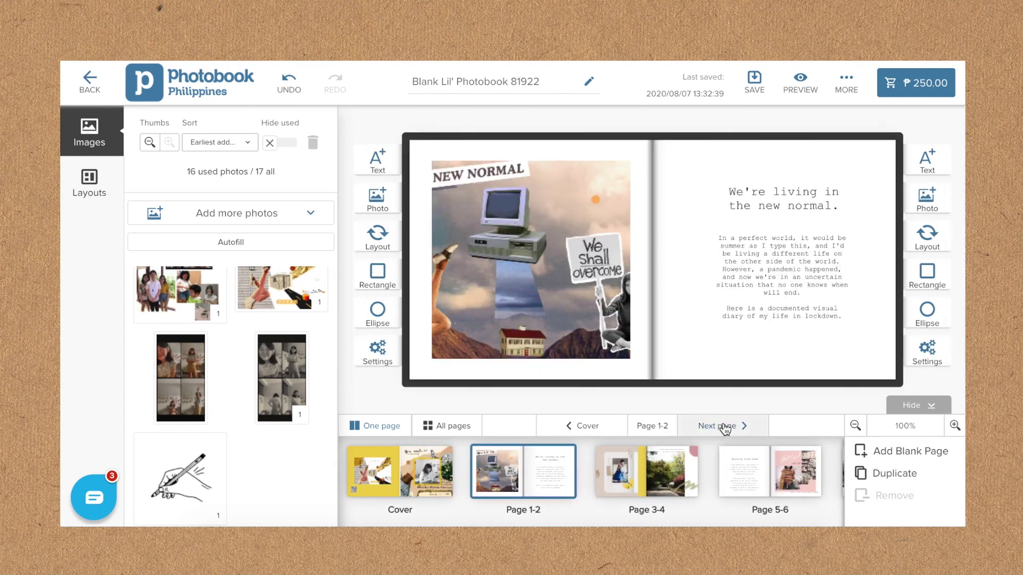
pyautogui.click(726, 427)
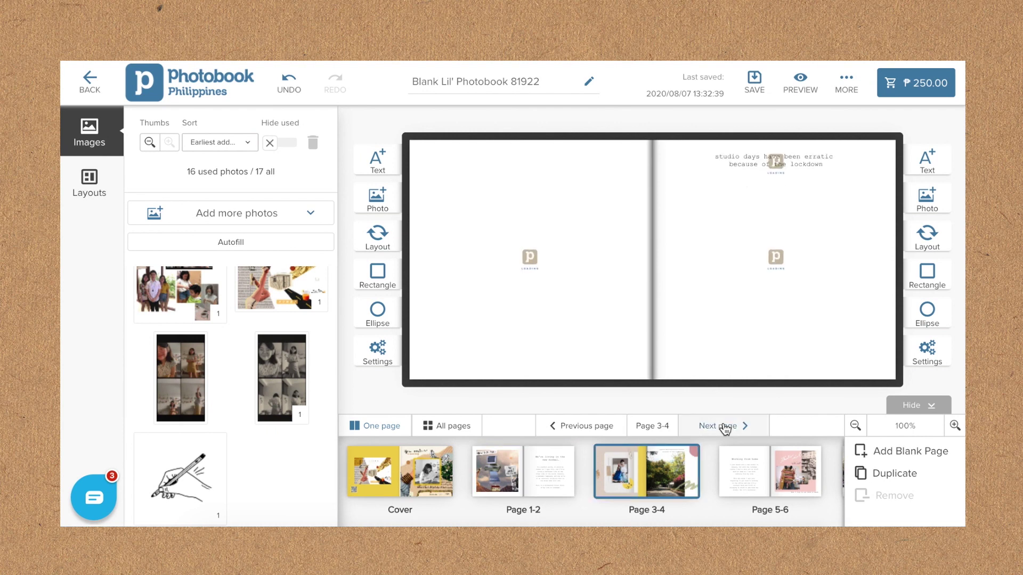
pyautogui.click(725, 427)
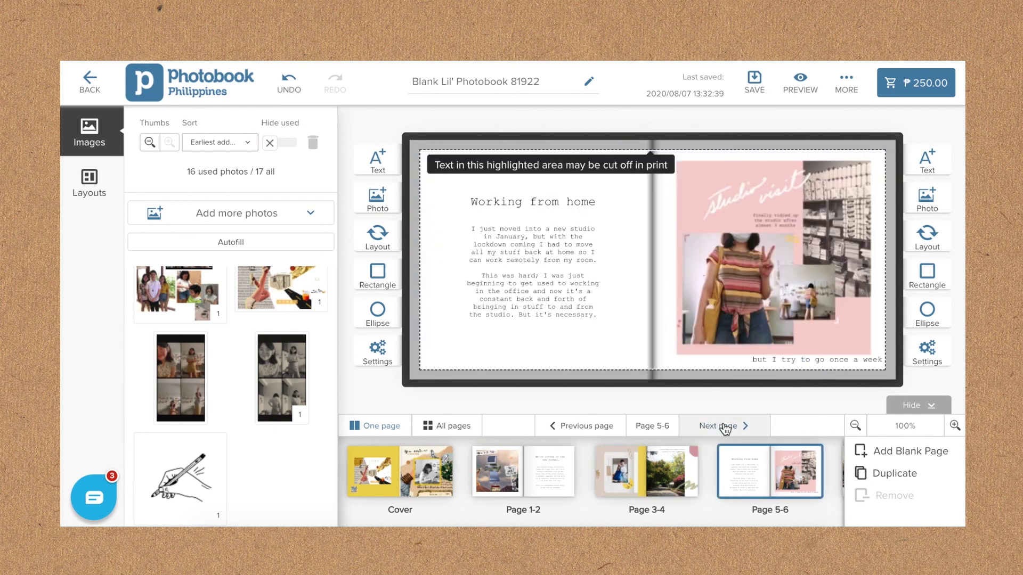
pyautogui.click(725, 428)
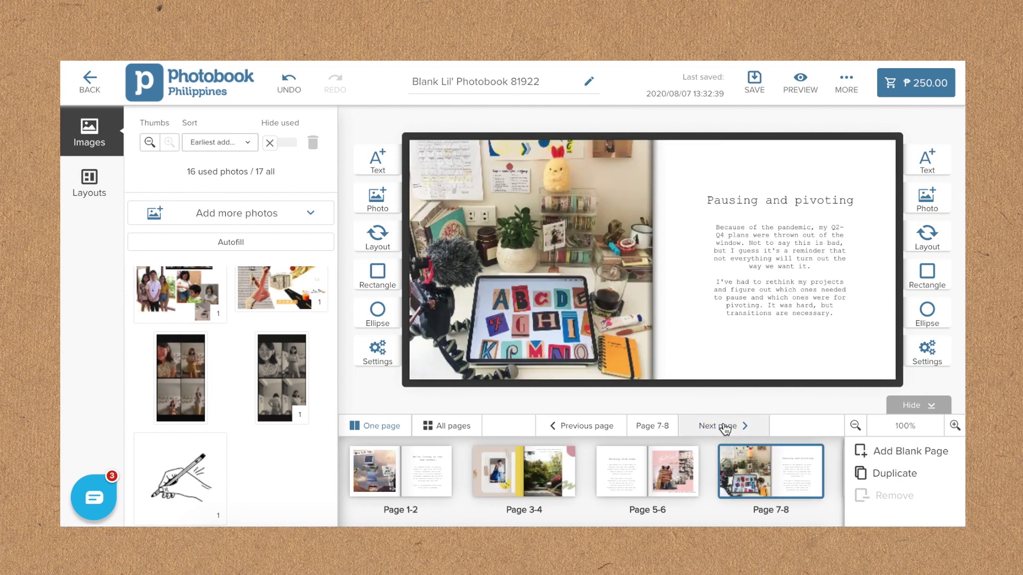
pyautogui.click(725, 428)
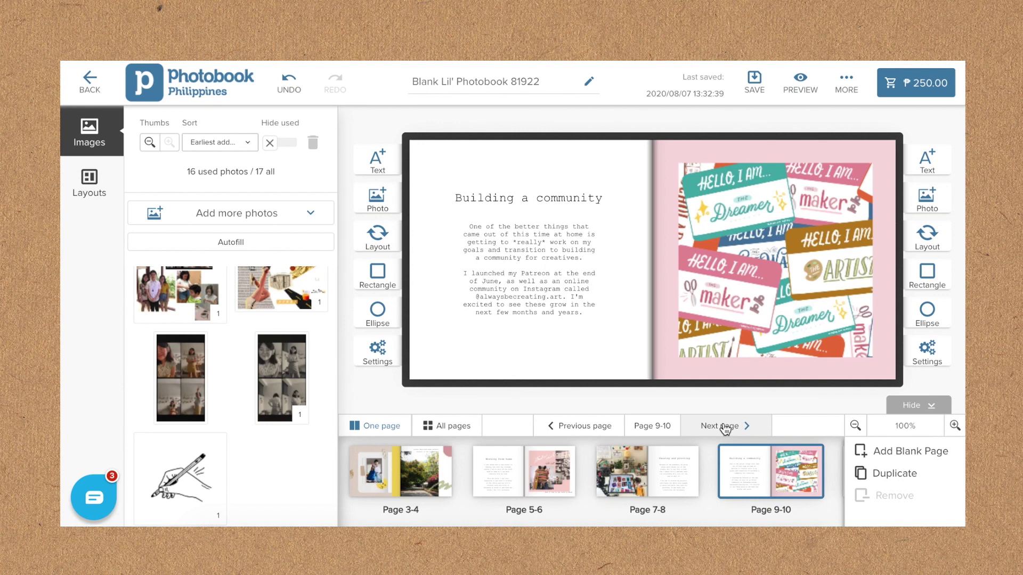
pyautogui.click(725, 428)
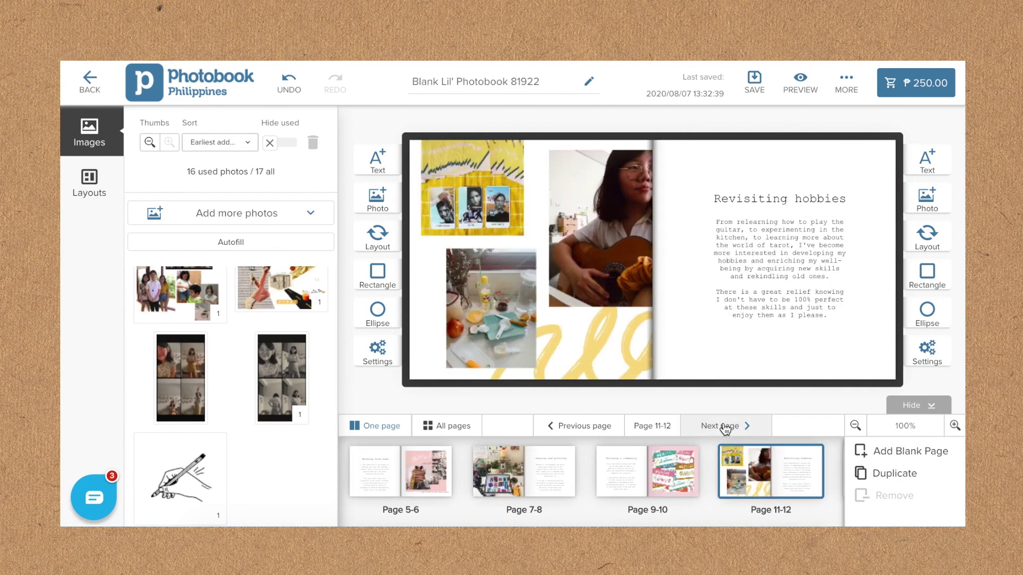
pyautogui.click(725, 428)
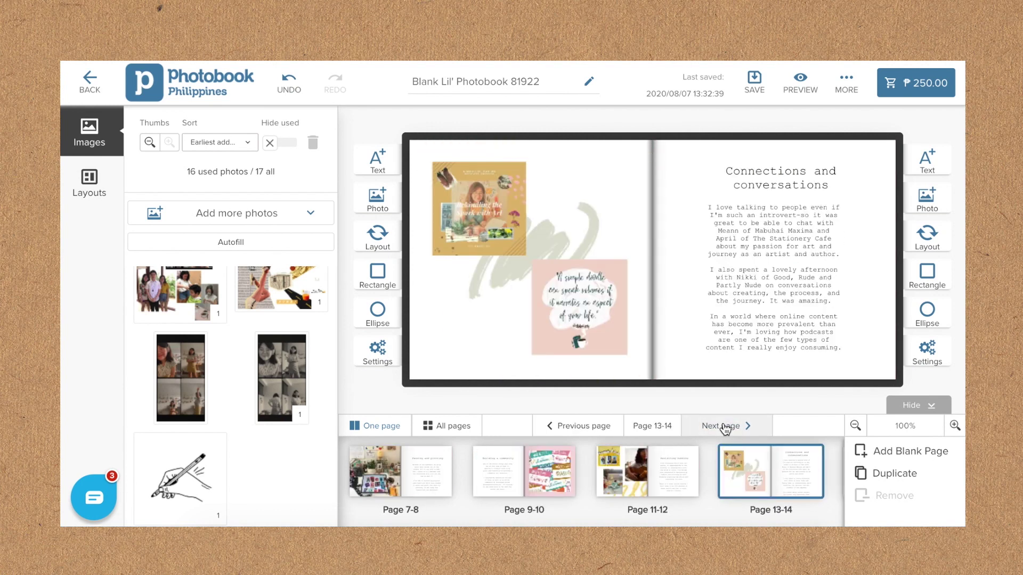
pyautogui.click(725, 427)
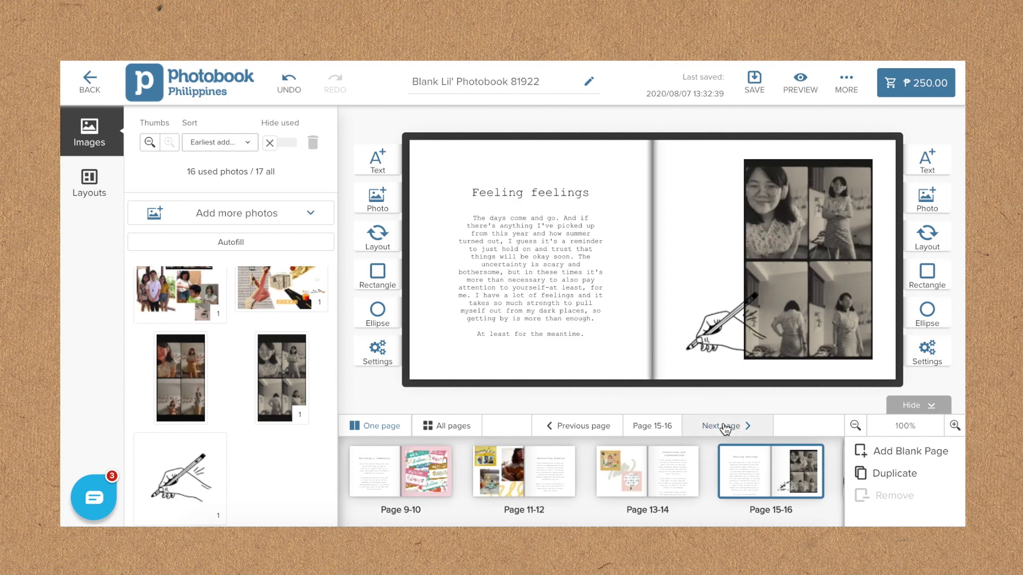
pyautogui.click(725, 427)
pyautogui.click(725, 428)
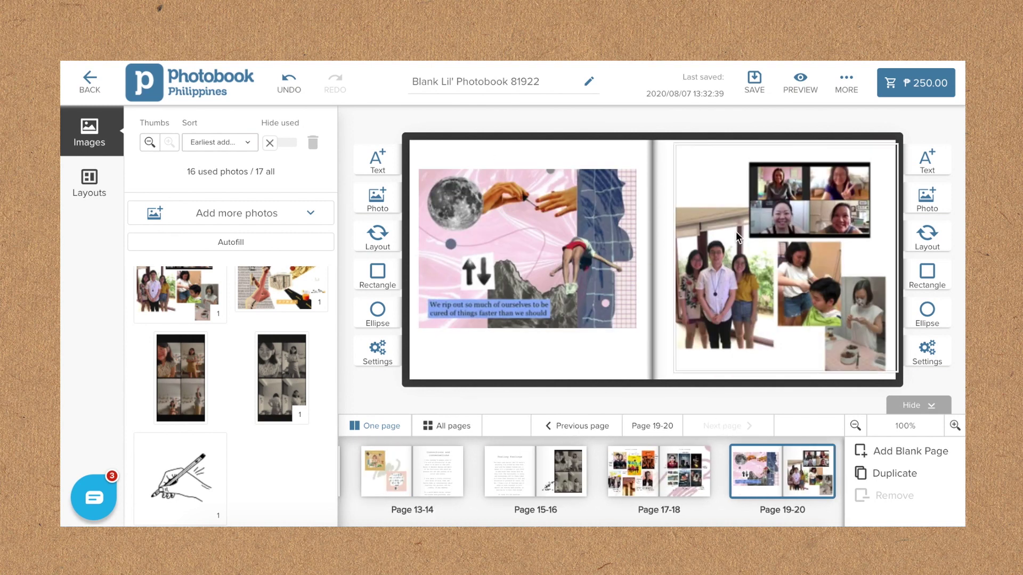
# Check the heading and body text on pages 15-16 again and compare that spread with the collages on pages 19-20.
pyautogui.click(554, 487)
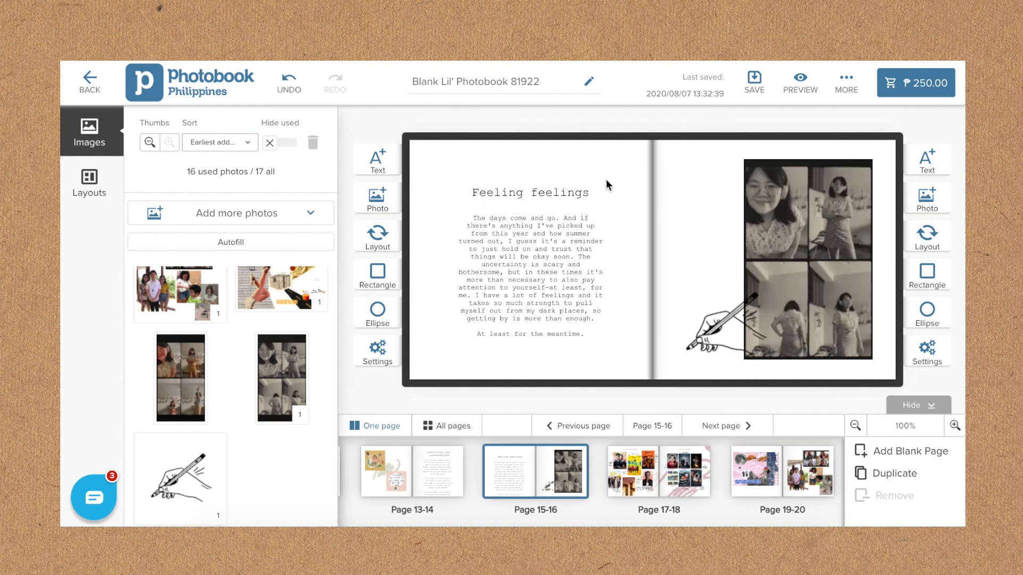
pyautogui.click(606, 201)
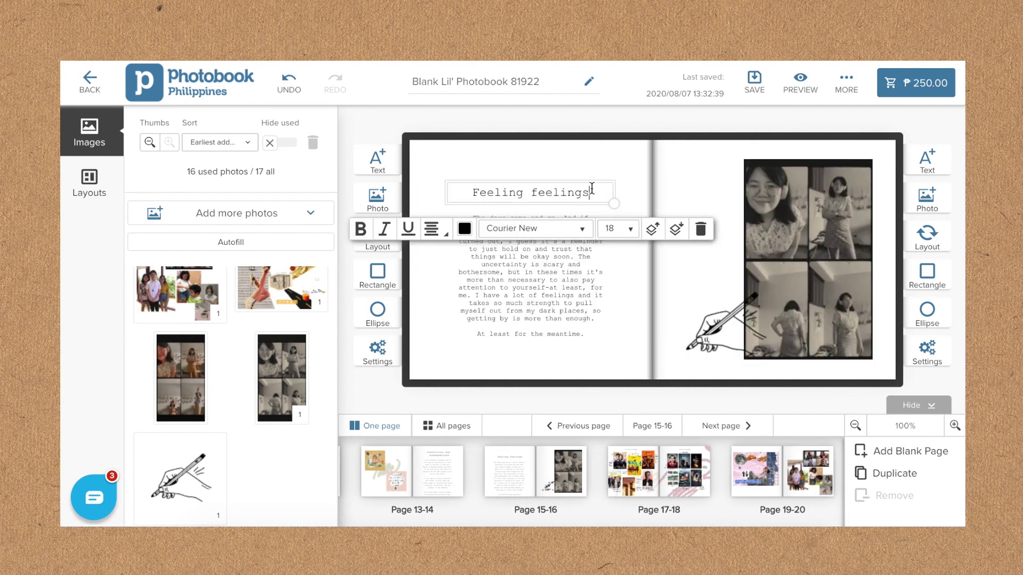
pyautogui.click(746, 463)
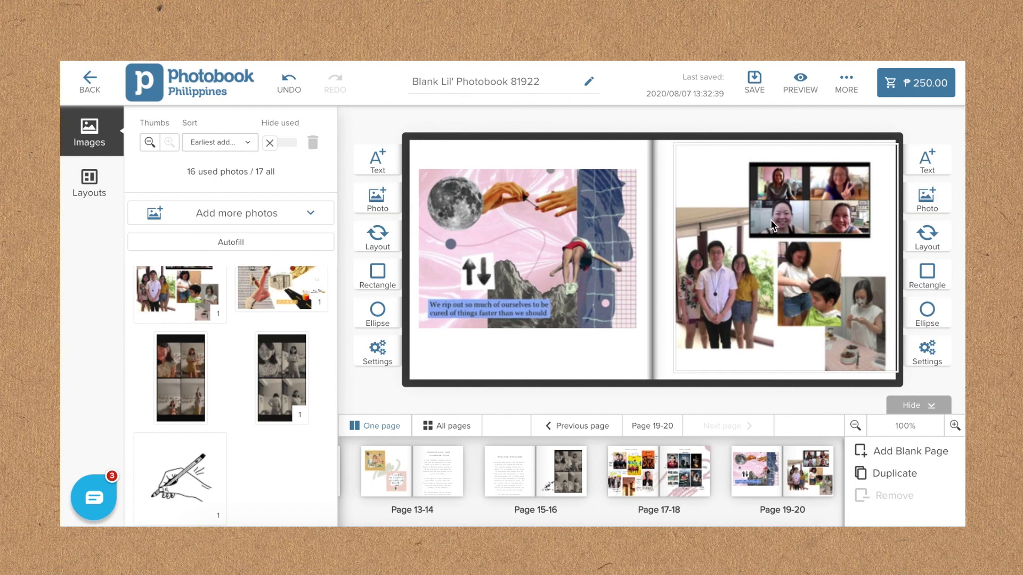
pyautogui.click(572, 471)
pyautogui.click(570, 269)
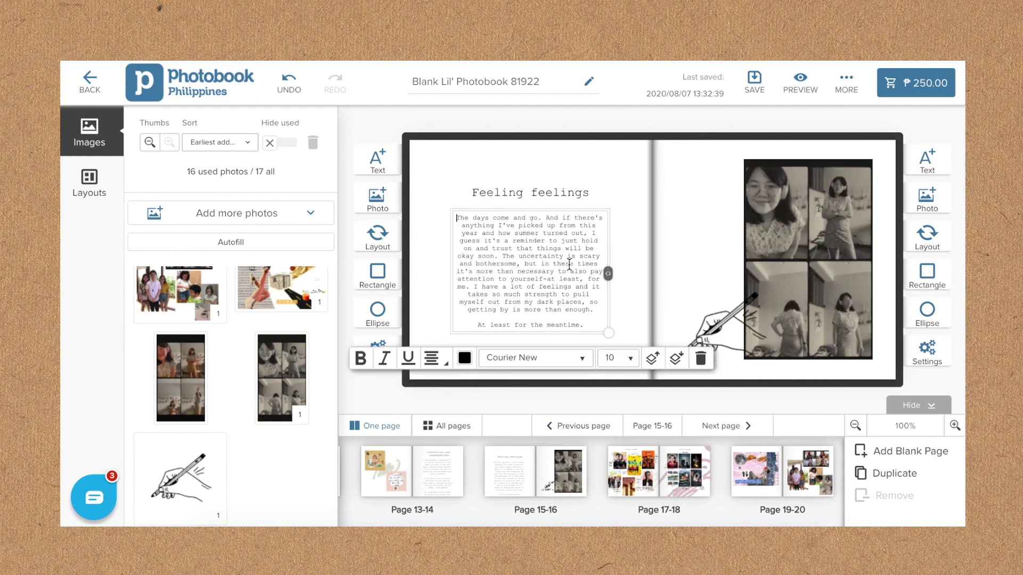
# Nudge the "Connections and conversations" heading on page 14 slightly towards the spine and a little lower.
pyautogui.click(410, 481)
pyautogui.click(788, 177)
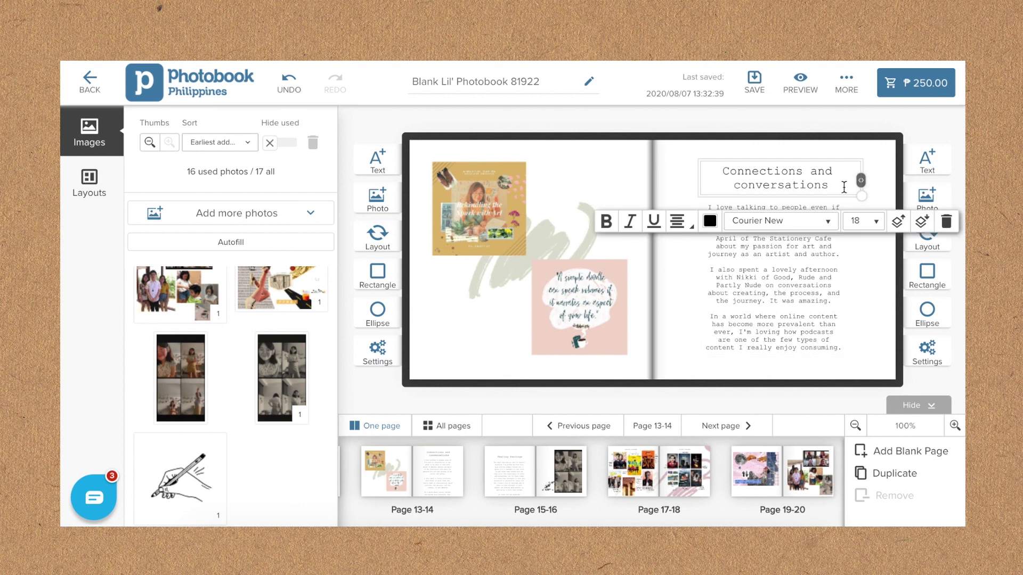
pyautogui.click(839, 203)
pyautogui.click(828, 164)
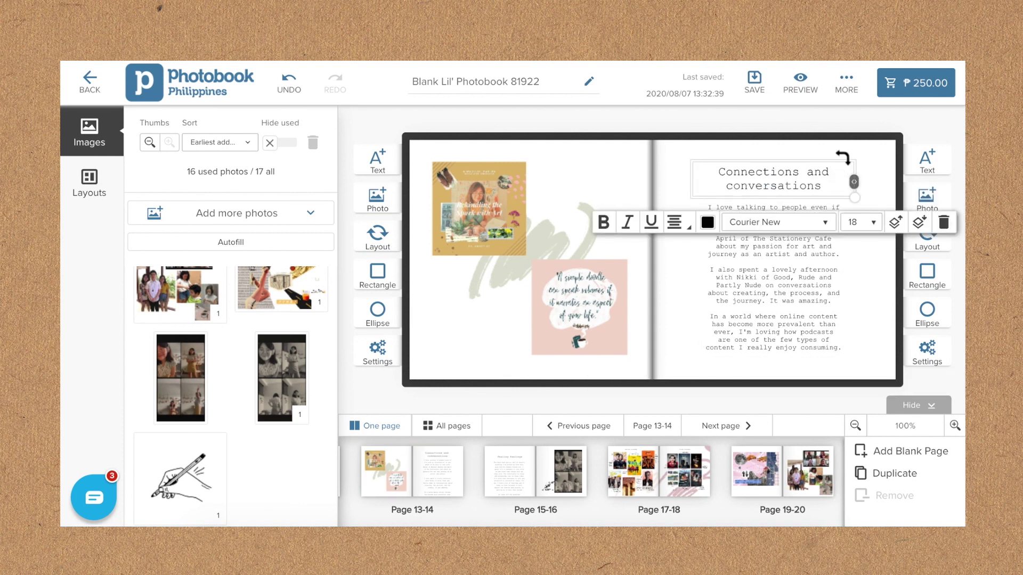
pyautogui.moveTo(844, 163); pyautogui.dragTo(845, 163)
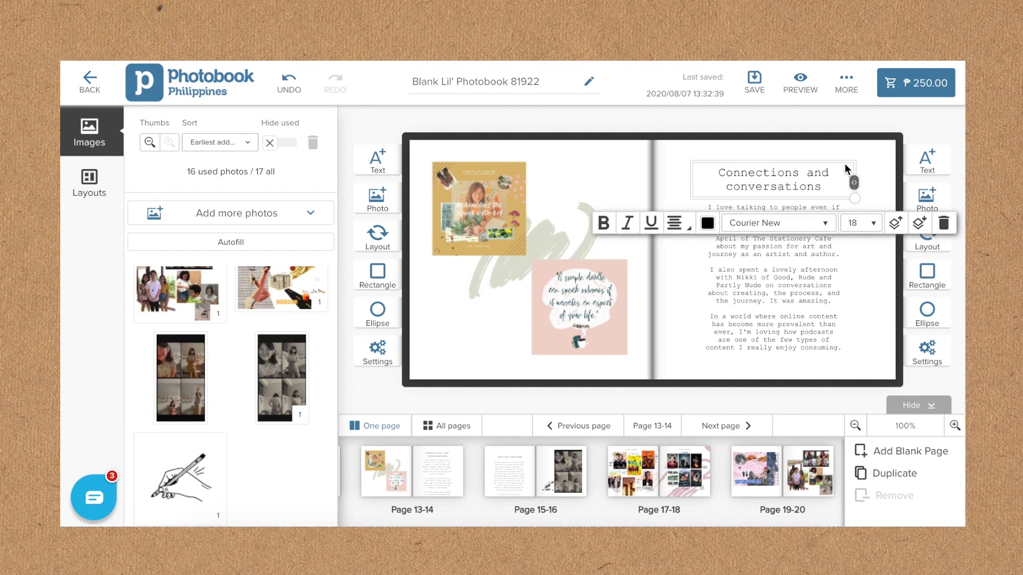
# Add a "ganaps" label on page 20 from a copy of the heading and place it just above the group photo.
pyautogui.click(768, 473)
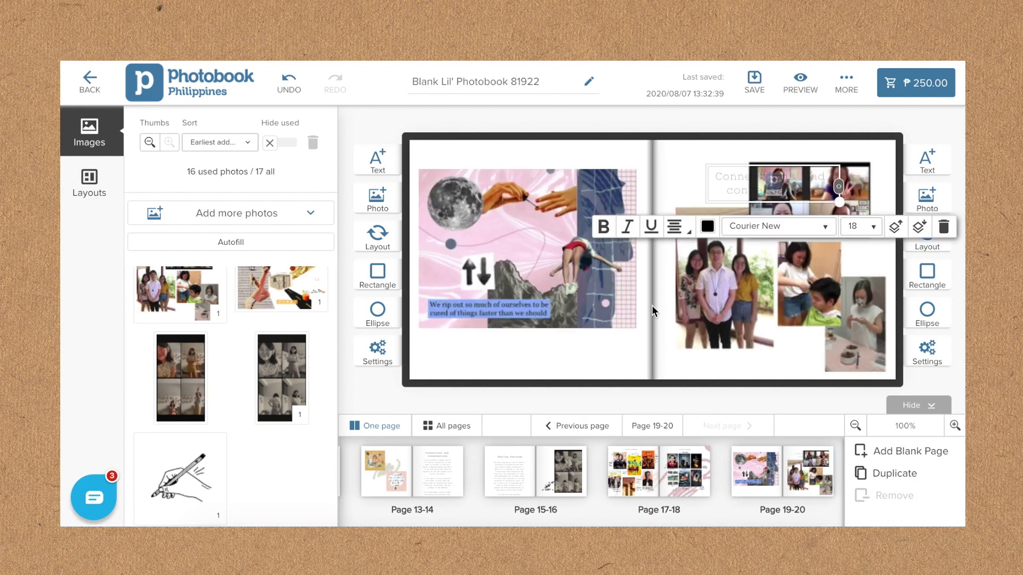
pyautogui.tripleClick(730, 175)
pyautogui.write('ganaps')
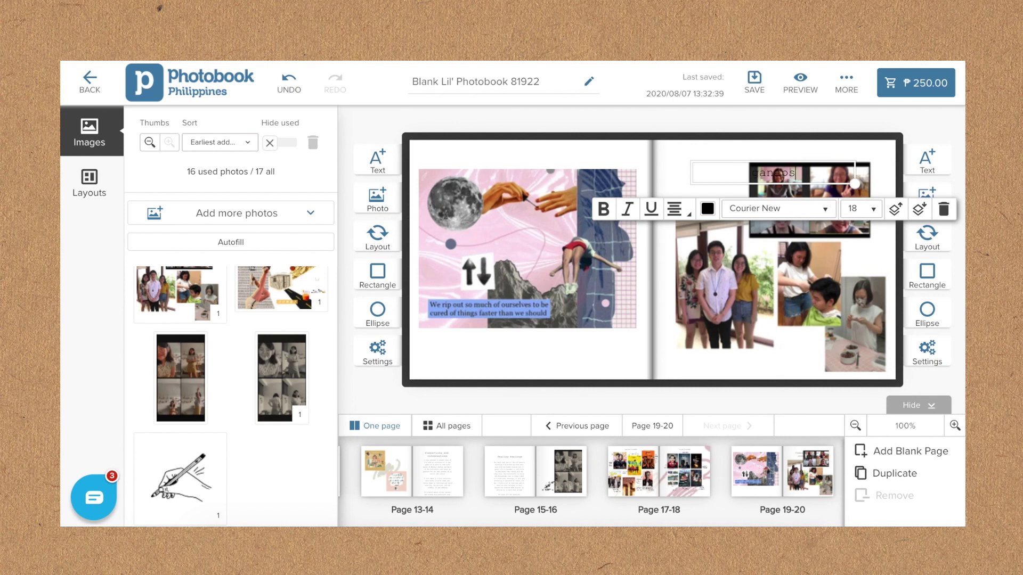
pyautogui.click(647, 143)
pyautogui.click(759, 170)
pyautogui.moveTo(713, 182); pyautogui.dragTo(661, 217)
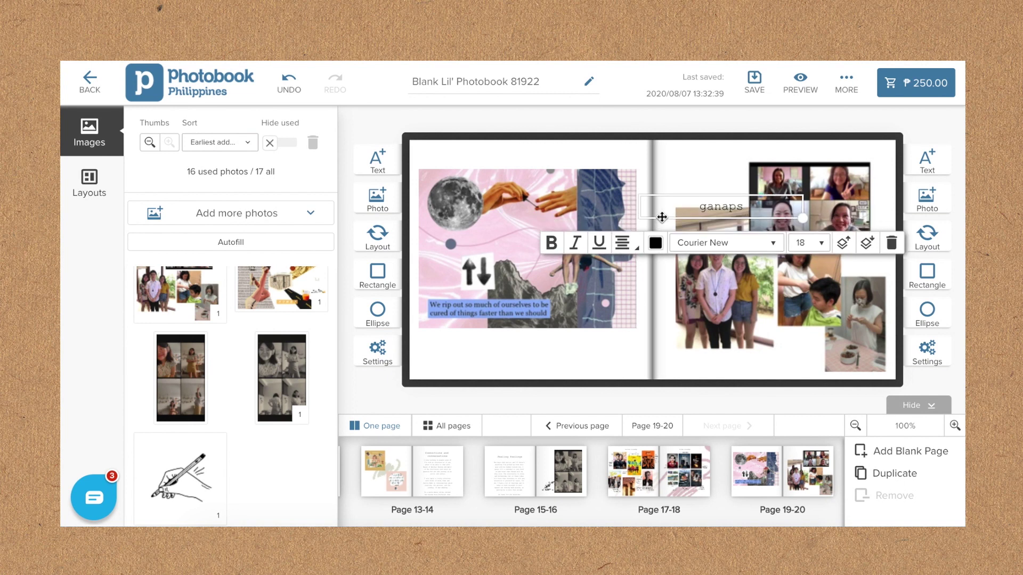
pyautogui.click(788, 393)
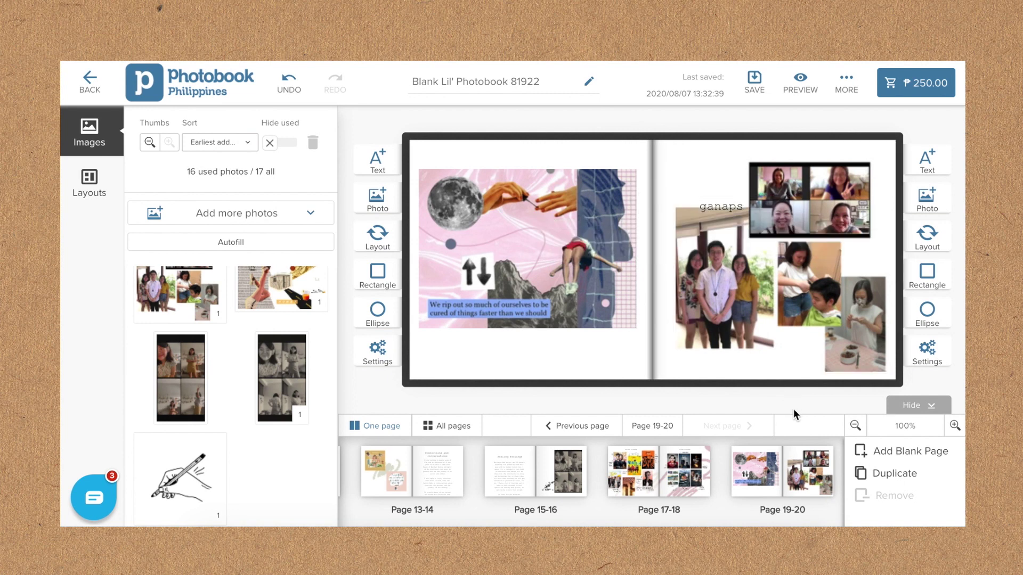
# Run the pre-order check and delete the "but I try to go once a week" caption outside the safe area on page 6.
pyautogui.click(904, 86)
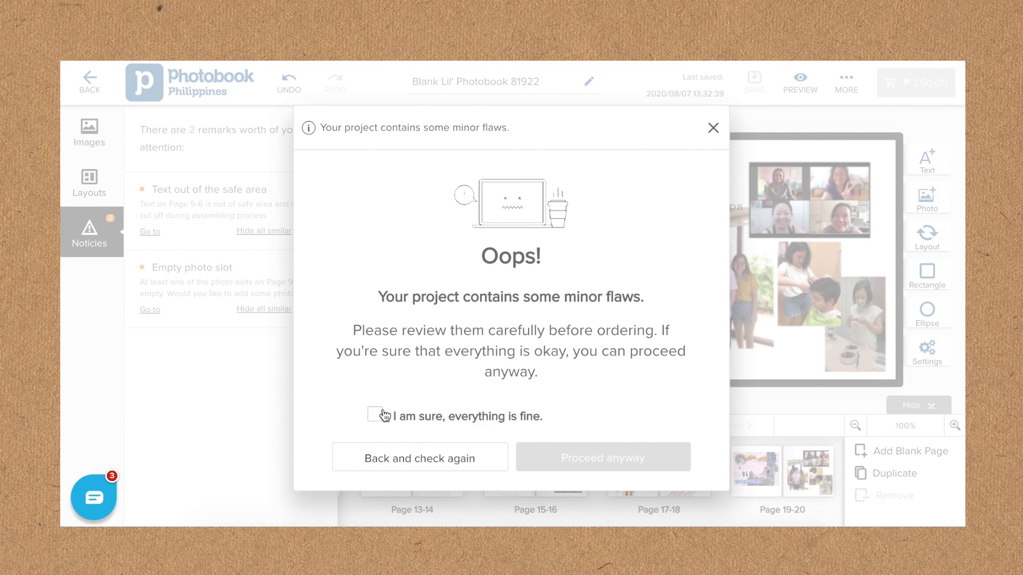
pyautogui.click(472, 462)
pyautogui.hscroll(-15, 487, 488)
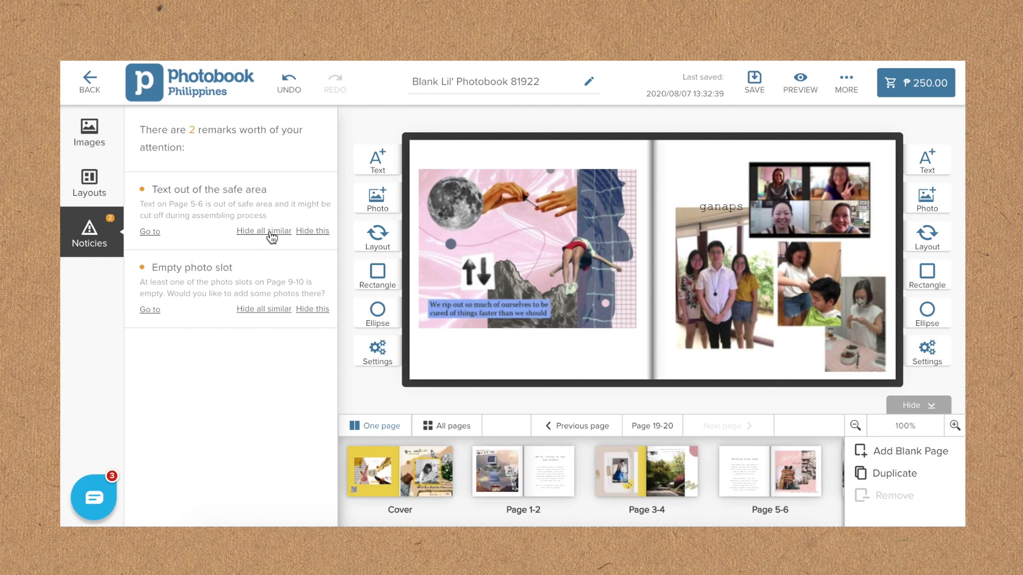
pyautogui.hscroll(3, 639, 472)
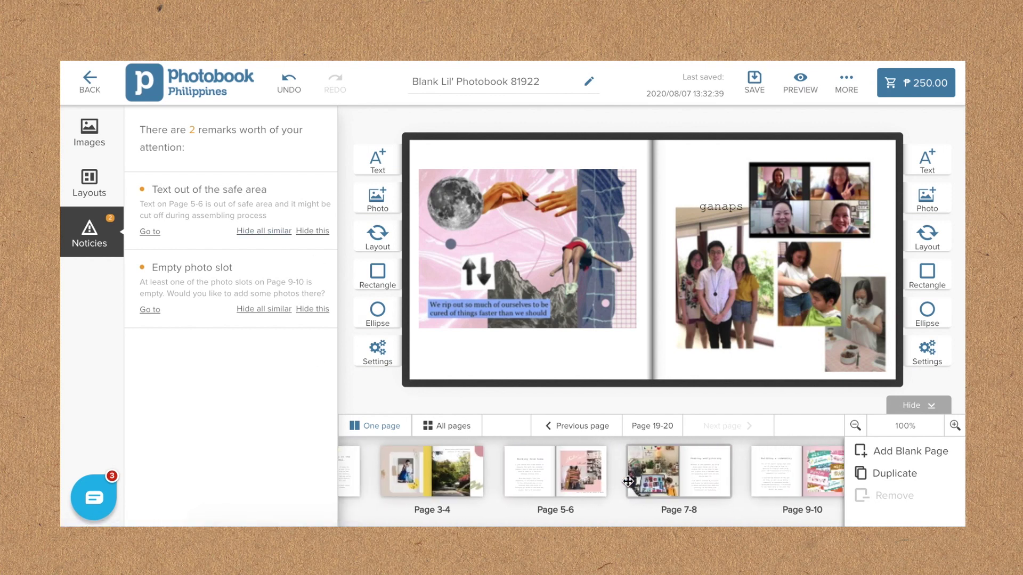
pyautogui.click(584, 462)
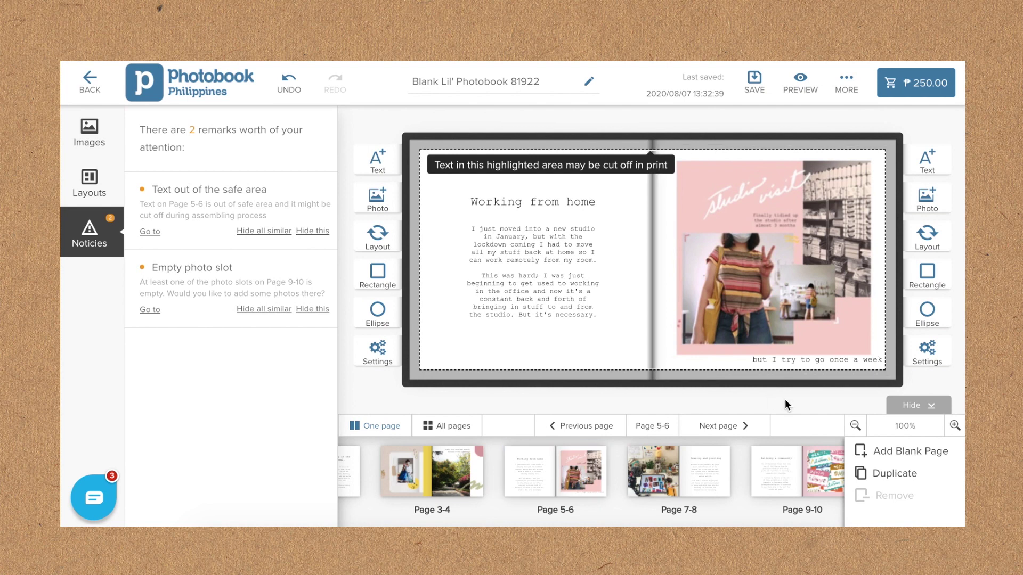
pyautogui.click(830, 357)
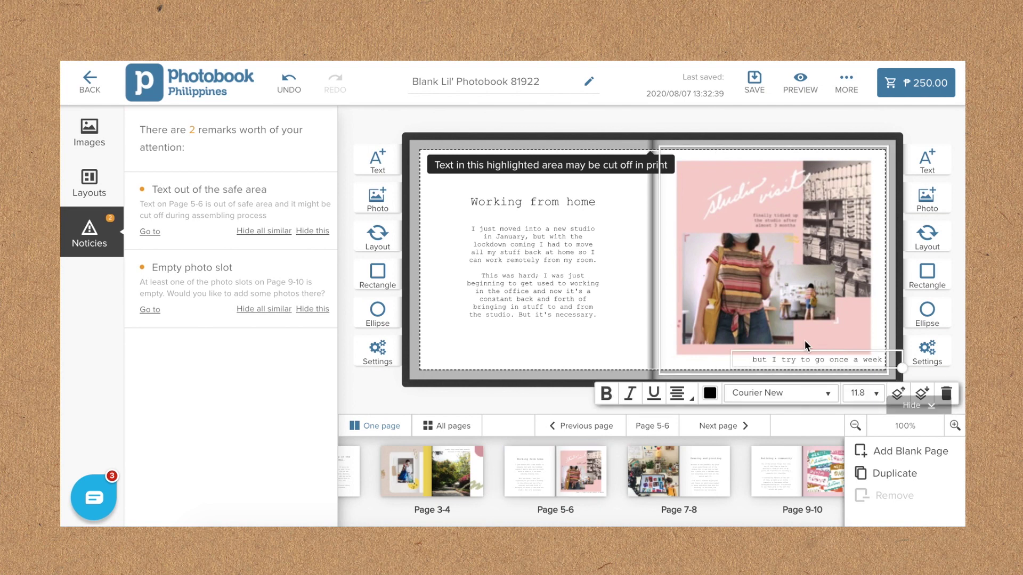
pyautogui.press('Delete')
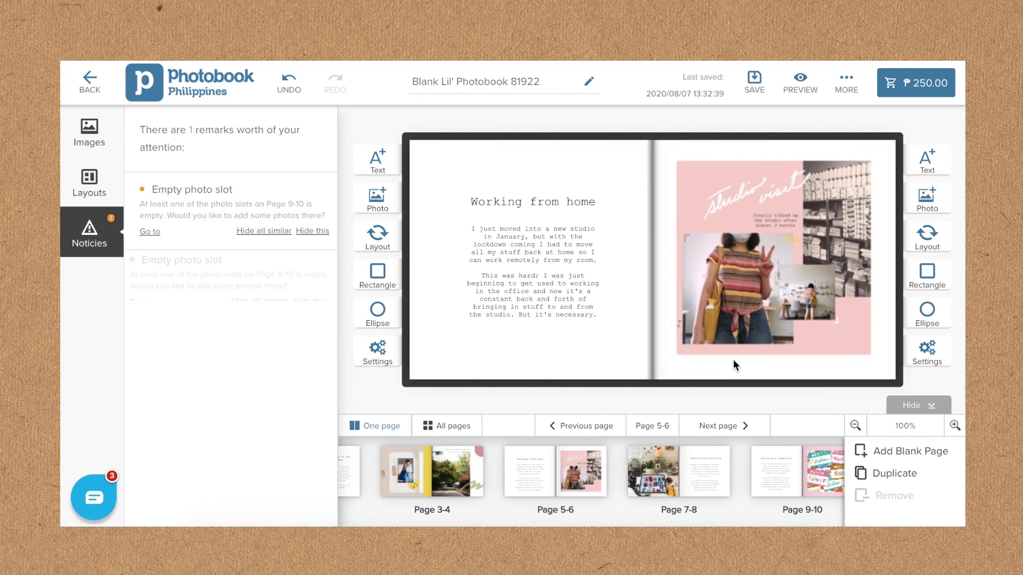
# Delete the empty photo slot hidden behind the name-tag collage on page 10 and move the collage back over the page.
pyautogui.click(156, 232)
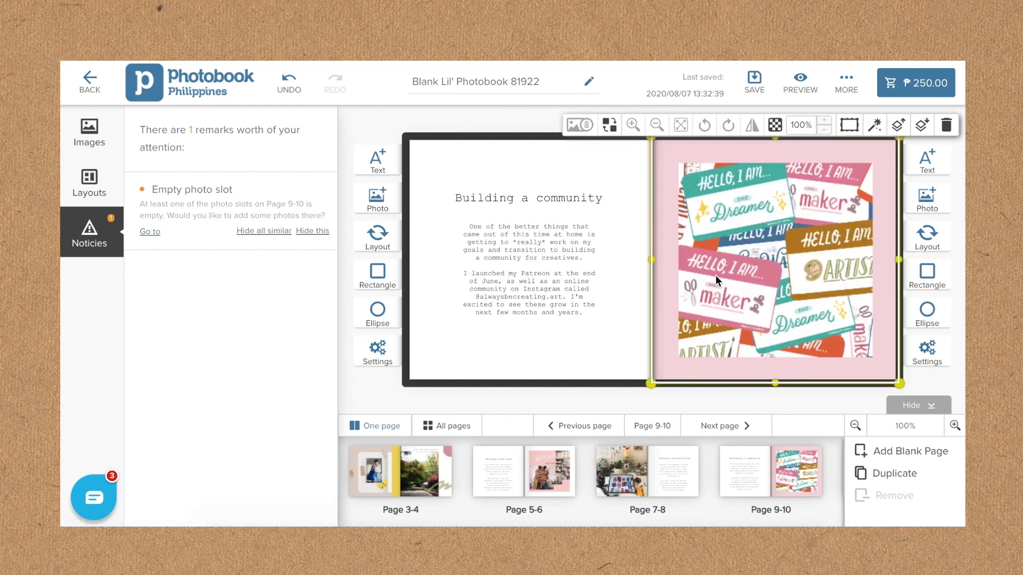
pyautogui.moveTo(715, 275); pyautogui.dragTo(576, 295)
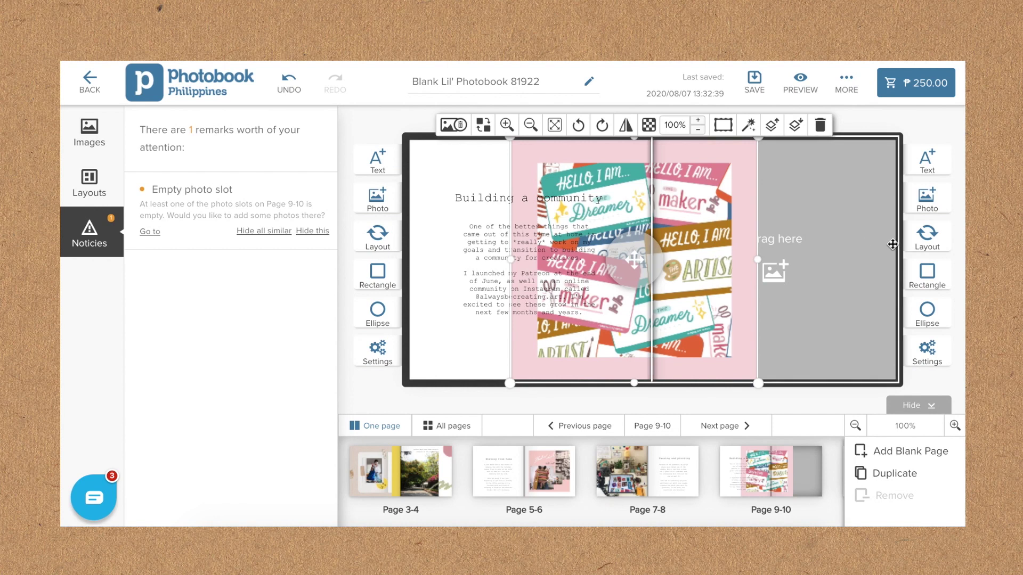
pyautogui.click(858, 250)
pyautogui.press('Delete')
pyautogui.moveTo(732, 230); pyautogui.dragTo(850, 223)
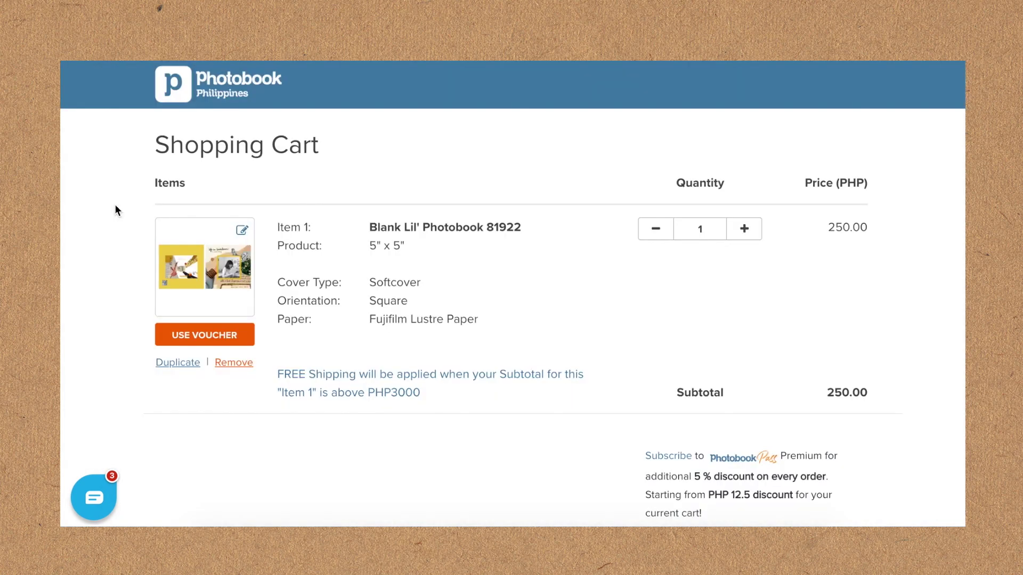
# Paste and redeem the voucher code in the shopping cart, applying its discount to the photobook.
pyautogui.scroll(-1, 755, 230)
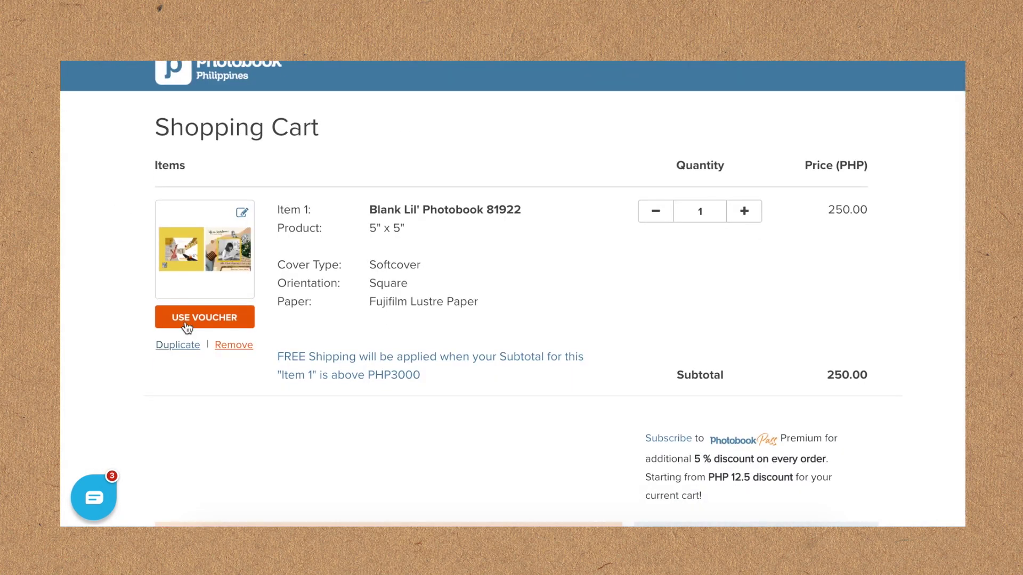
pyautogui.scroll(-9, 160, 326)
pyautogui.click(270, 133)
pyautogui.hotkey('ctrl', 'v')
pyautogui.click(484, 140)
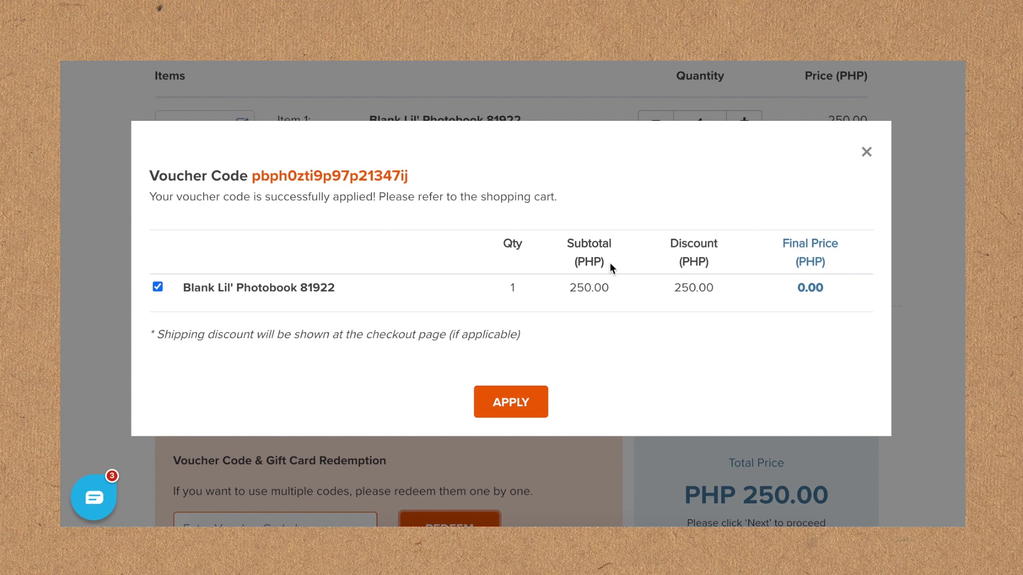
pyautogui.click(511, 404)
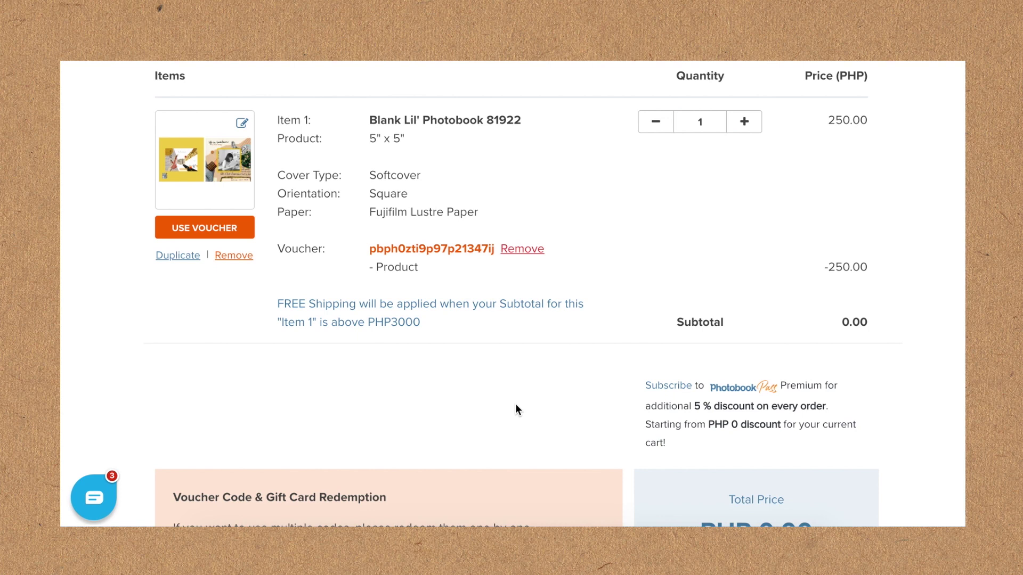
# Proceed from the shopping cart to the payment stage with the discounted photobook.
pyautogui.scroll(-3, 515, 410)
pyautogui.scroll(-2, 515, 404)
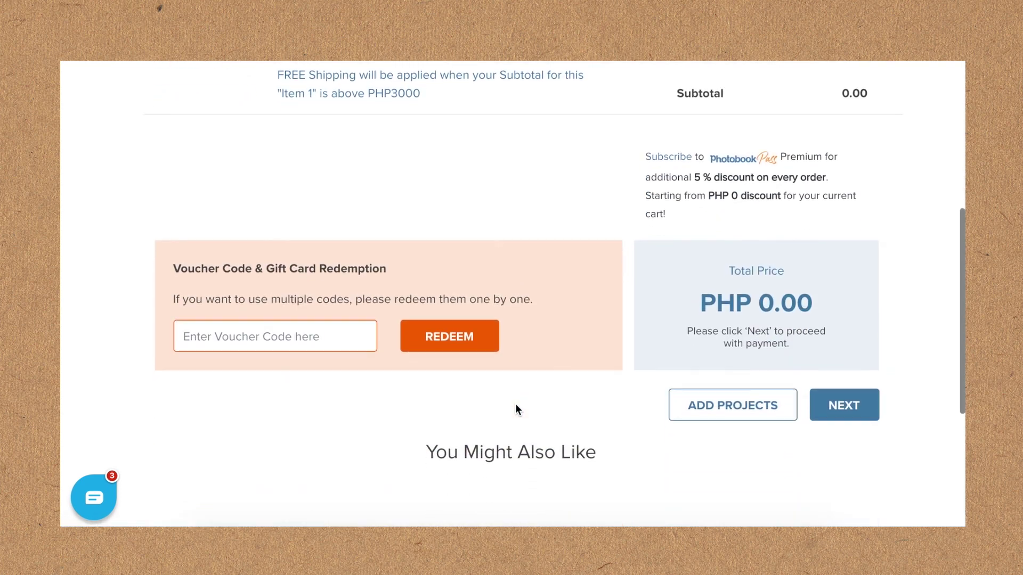
pyautogui.click(854, 367)
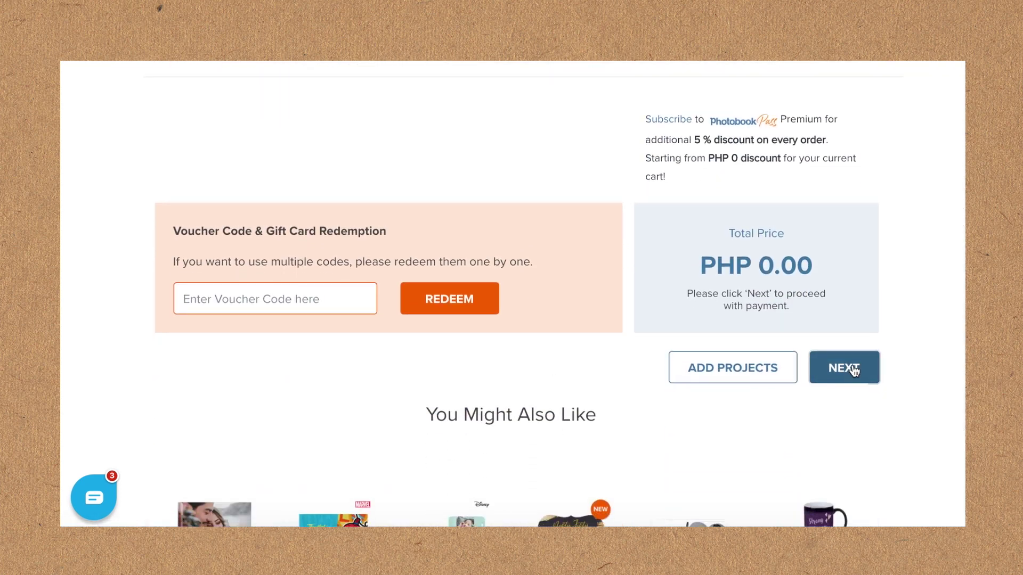